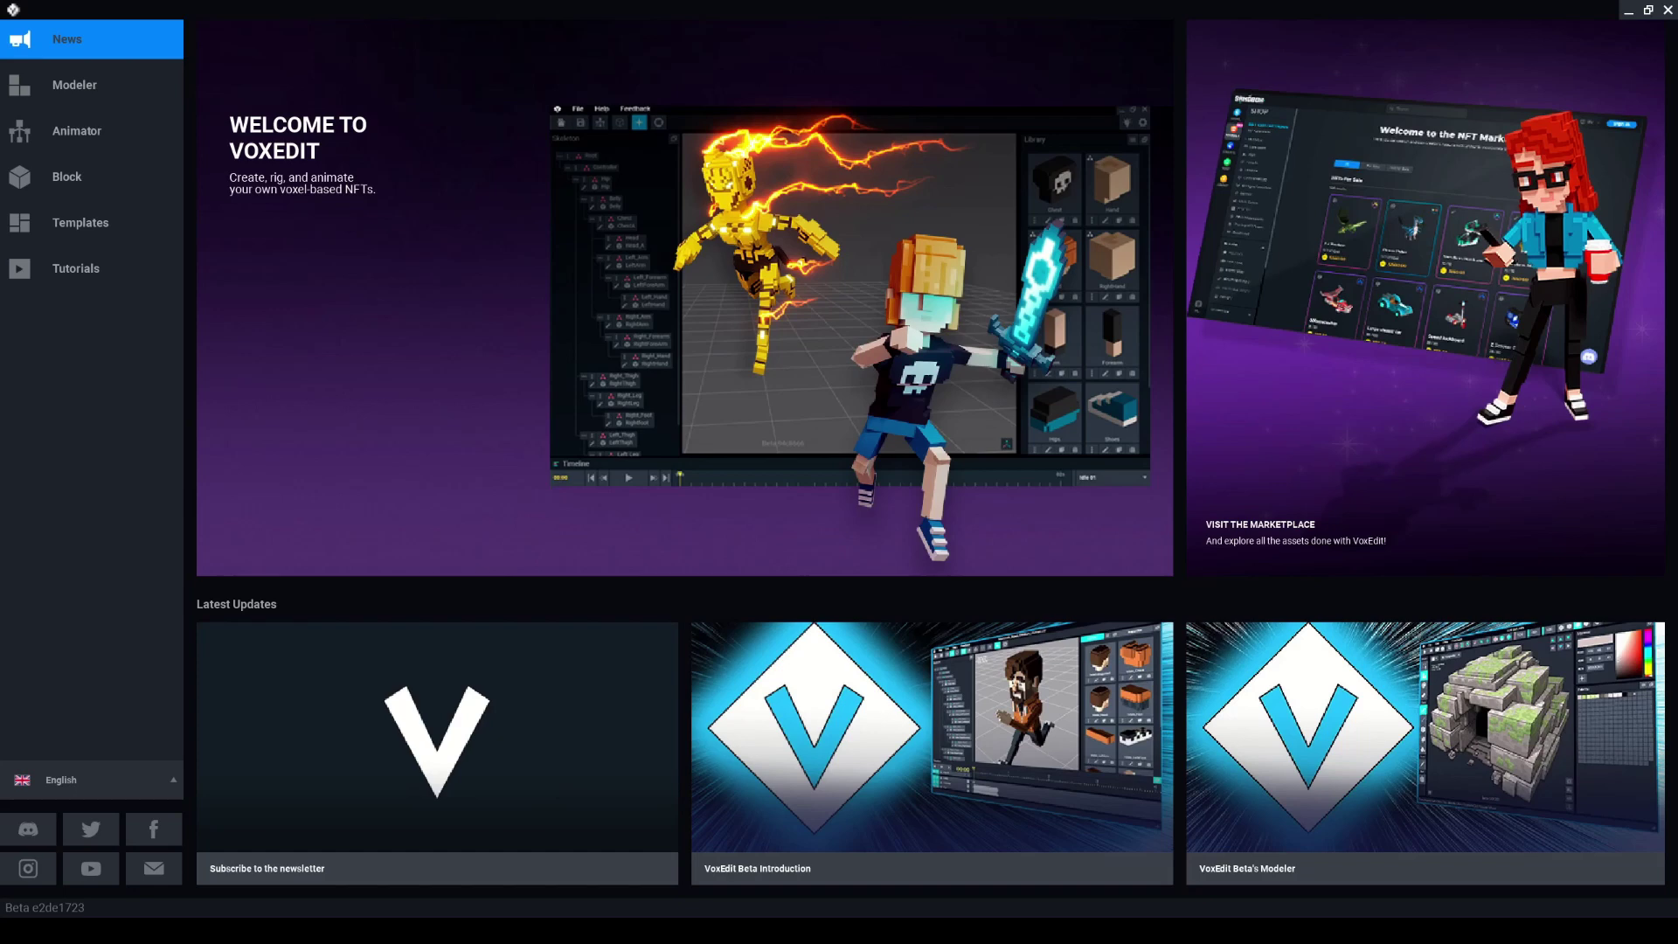
- Show the Animator's recent files, such as Avatar_V2.vxr, Werewolf.vxr and Dracula.vxr
{"action": "left_click", "coordinate": [67, 129]}
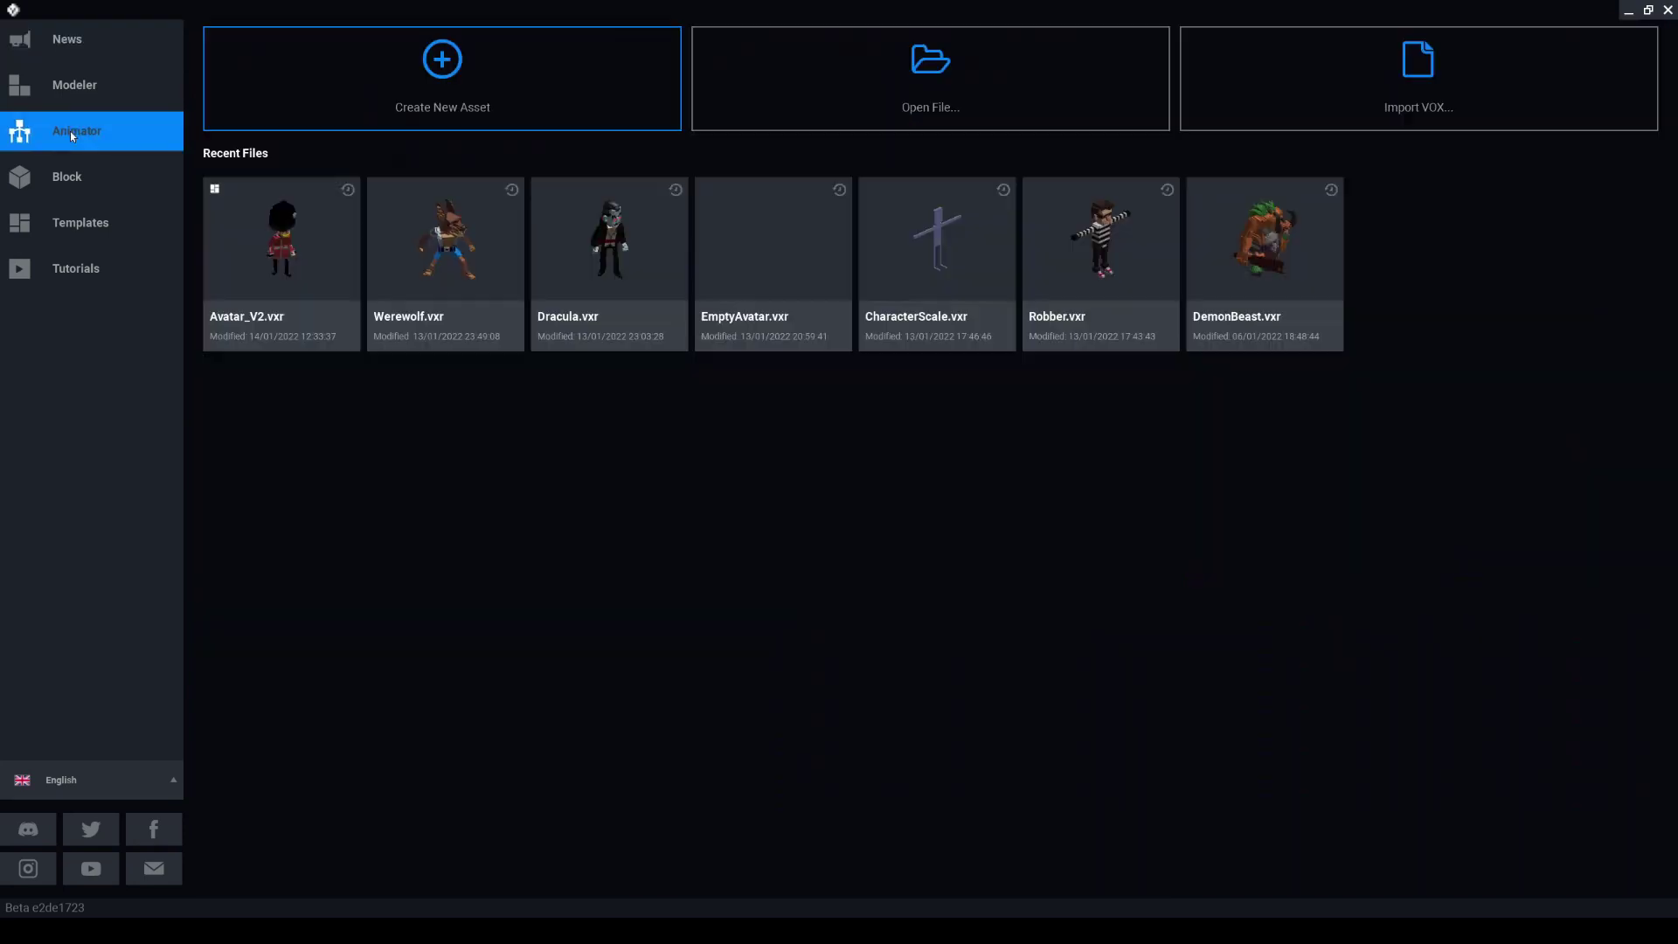
- Open the Avatar_V2 guard character and inspect it at eye level
{"action": "left_click", "coordinate": [259, 224]}
{"action": "scroll", "coordinate": [838, 327], "scroll_direction": "up", "scroll_amount": 4}
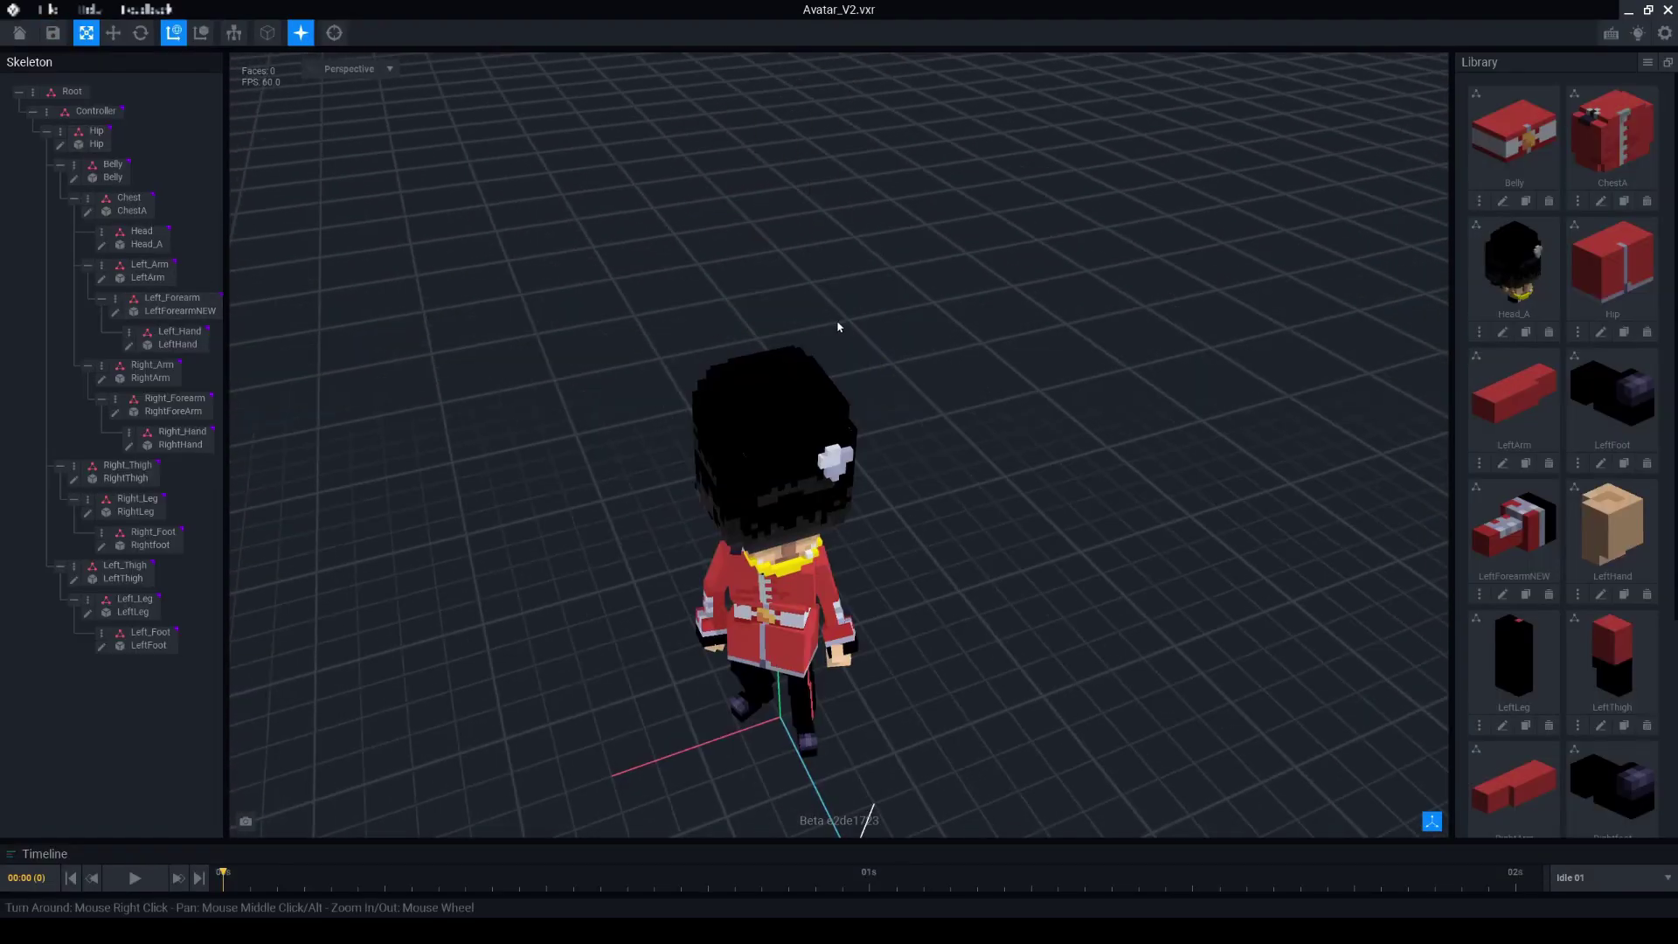
{"action": "left_click", "coordinate": [826, 354]}
{"action": "right_click_drag", "start_coordinate": [826, 354], "coordinate": [819, 346]}
{"action": "left_click", "coordinate": [812, 700]}
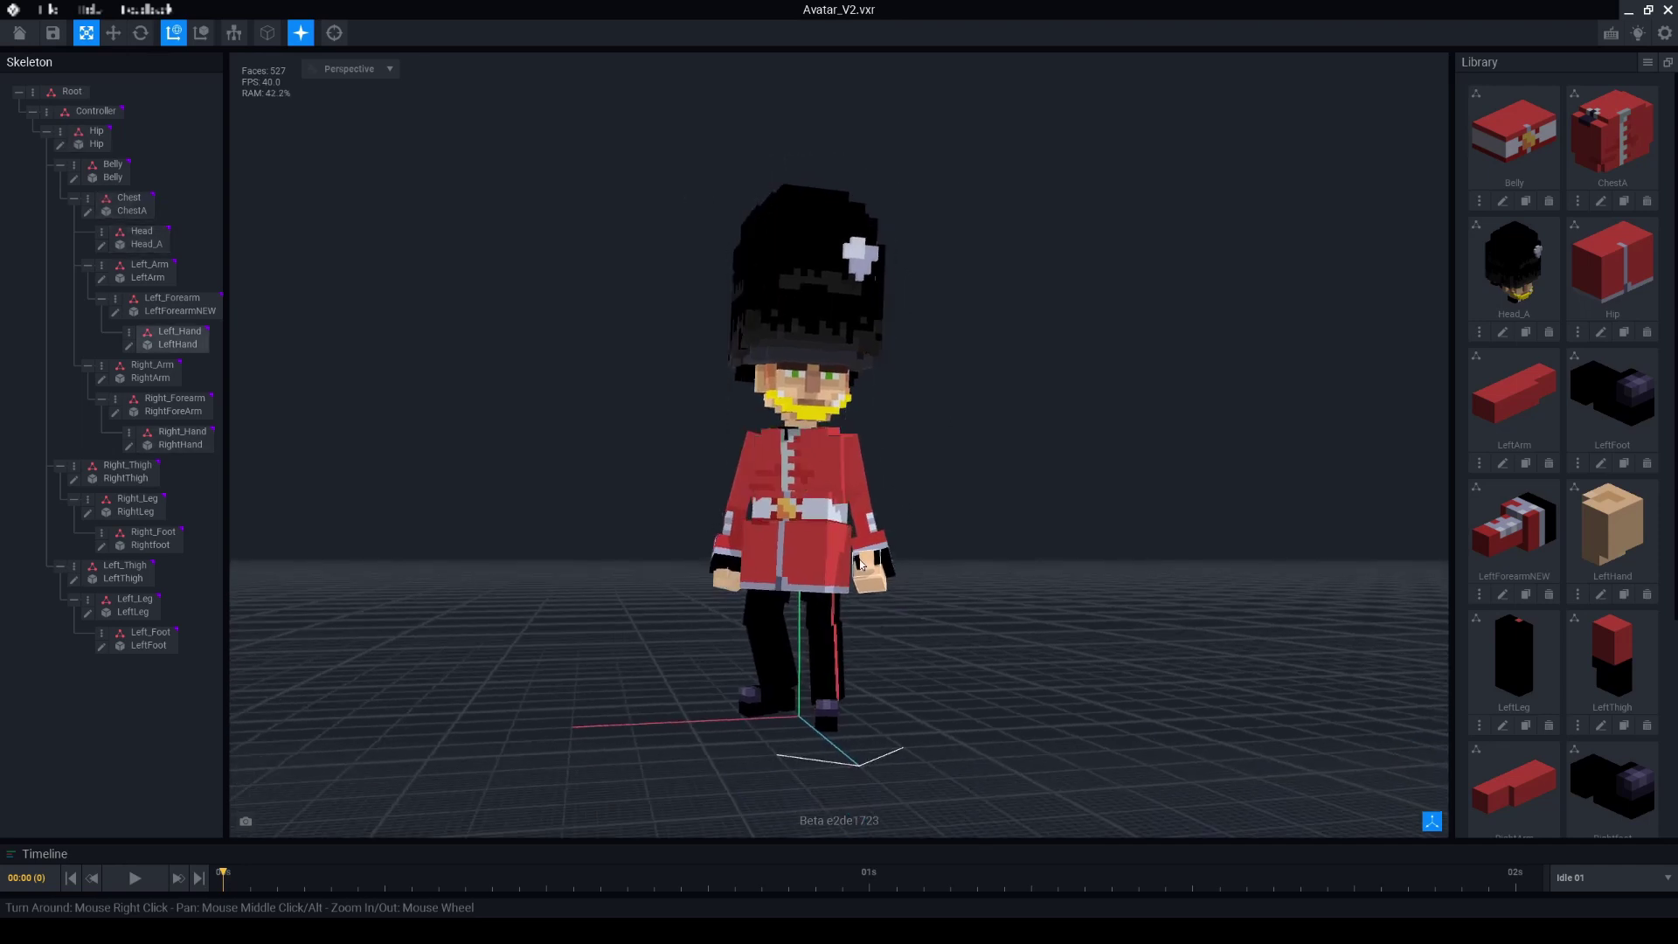
{"action": "left_click", "coordinate": [853, 368]}
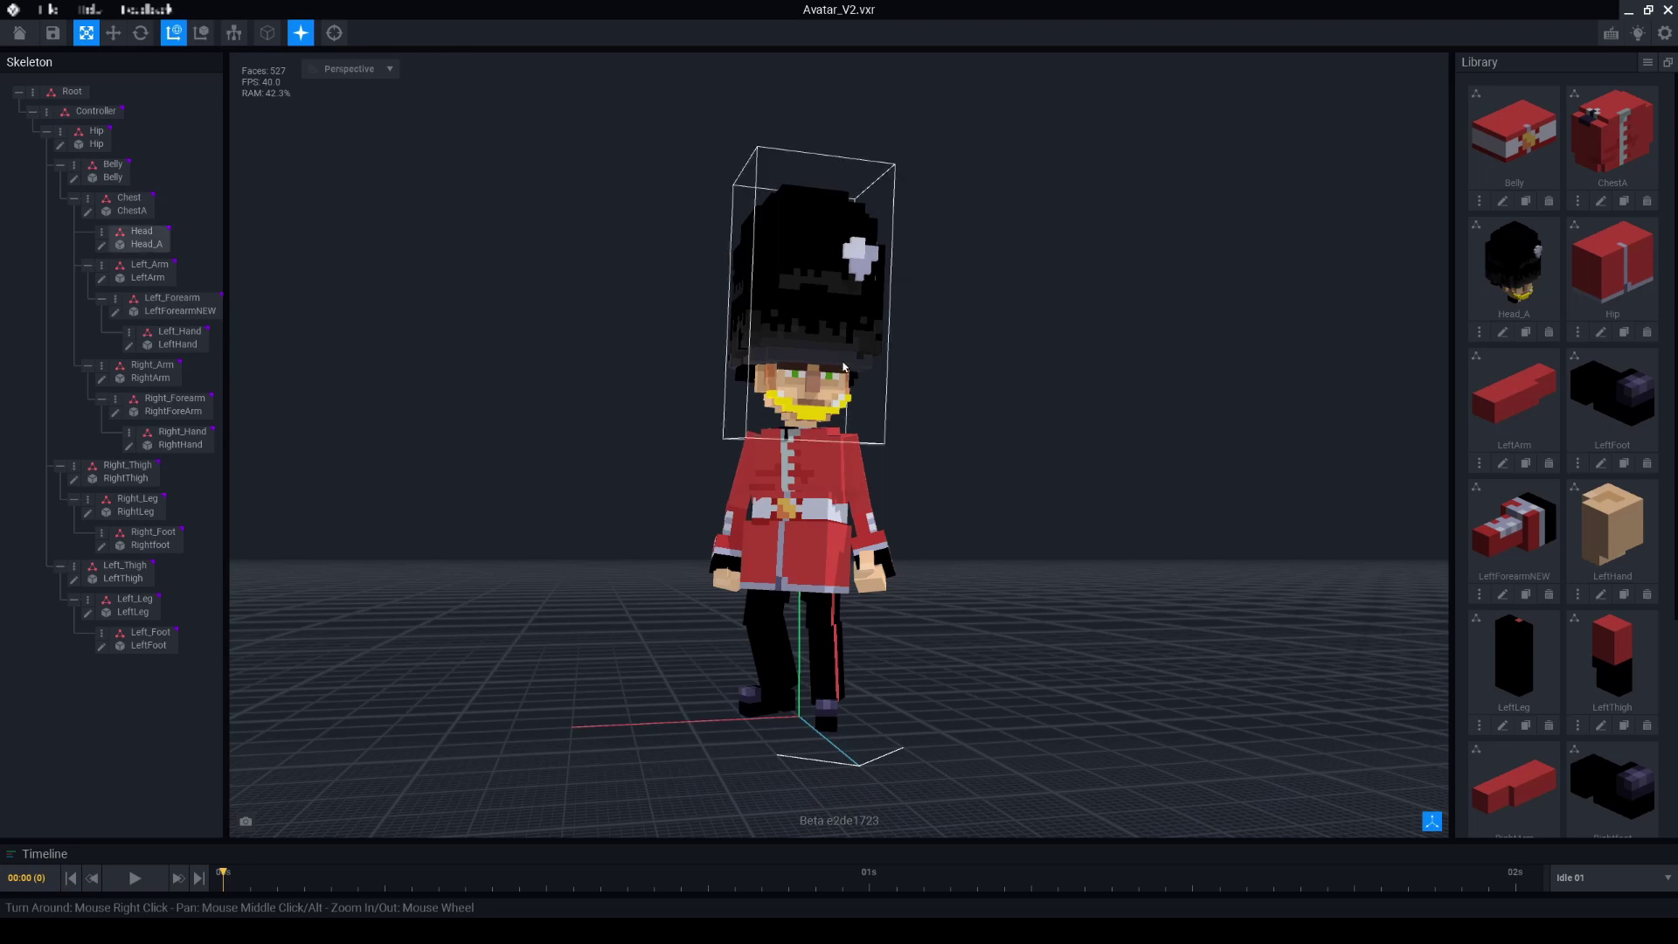
{"action": "left_click", "coordinate": [712, 362]}
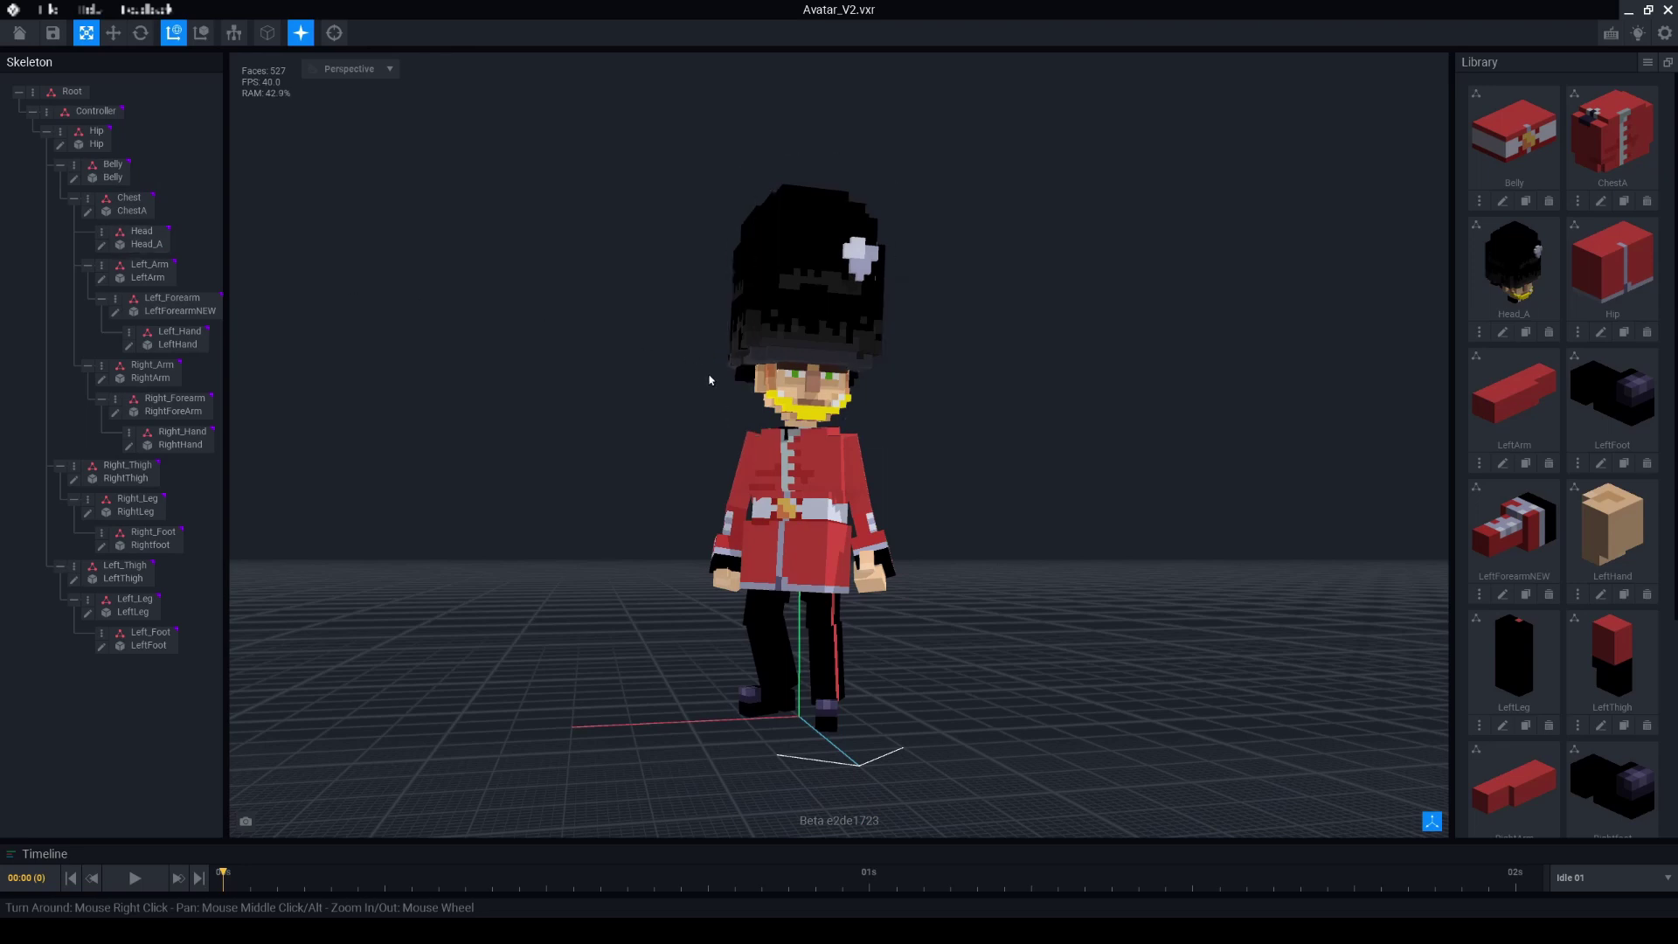
- Export the character as QueensGuard.gltf, overwriting the earlier export
{"action": "left_click", "coordinate": [50, 11]}
{"action": "mouse_move", "coordinate": [105, 64]}
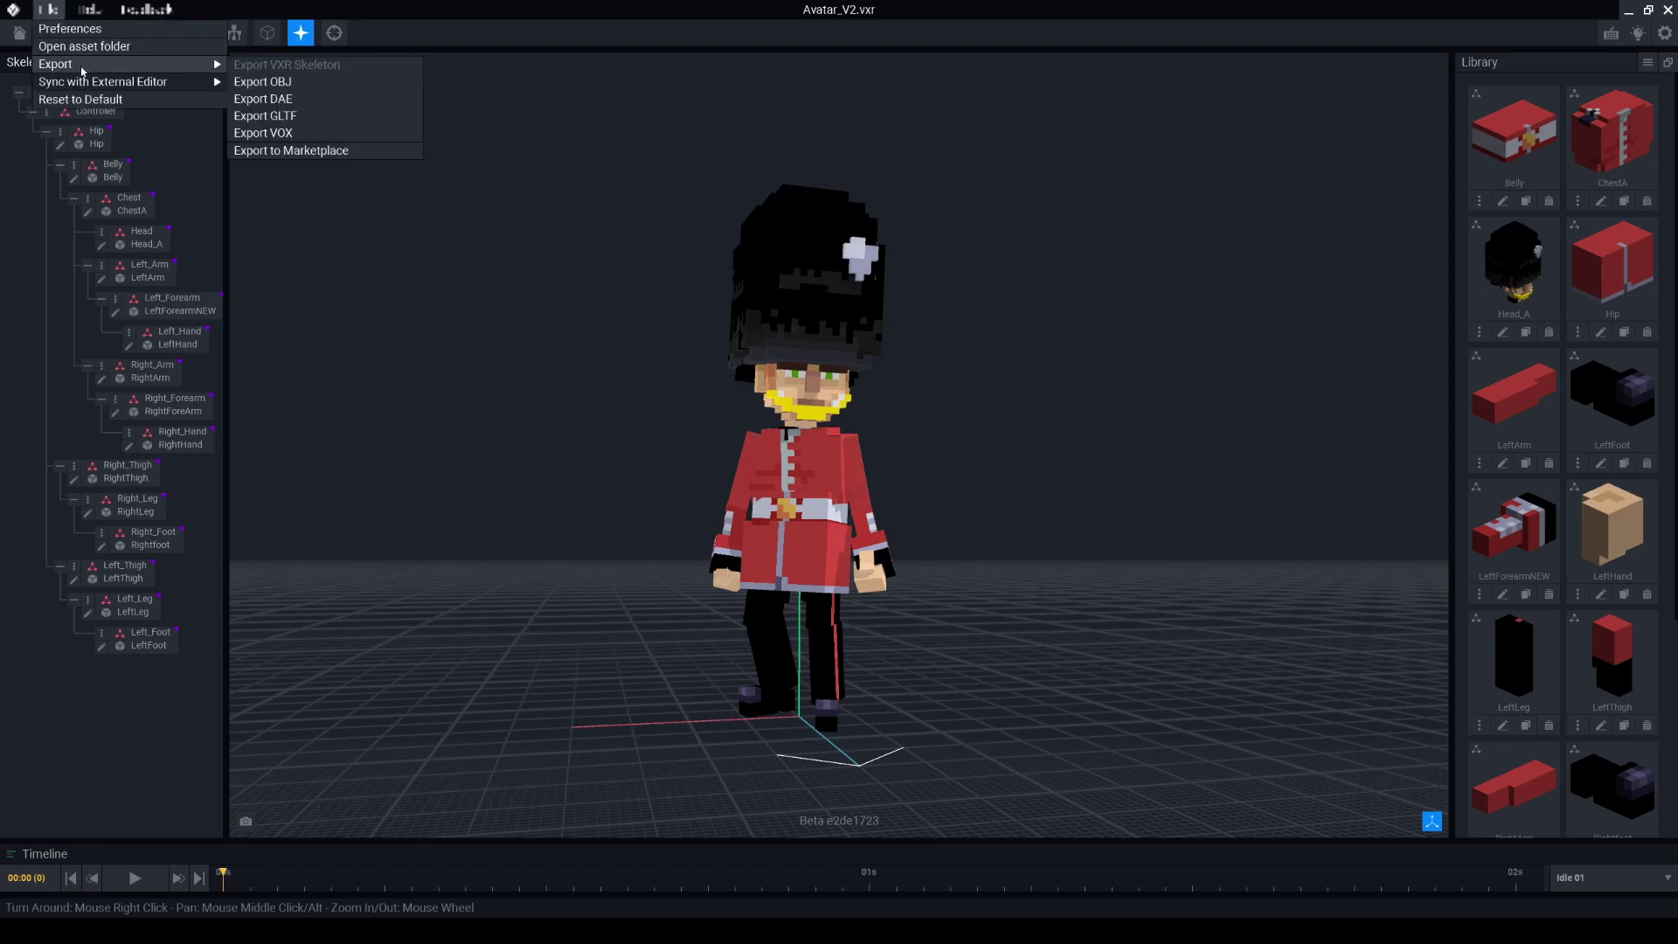
{"action": "left_click", "coordinate": [323, 119]}
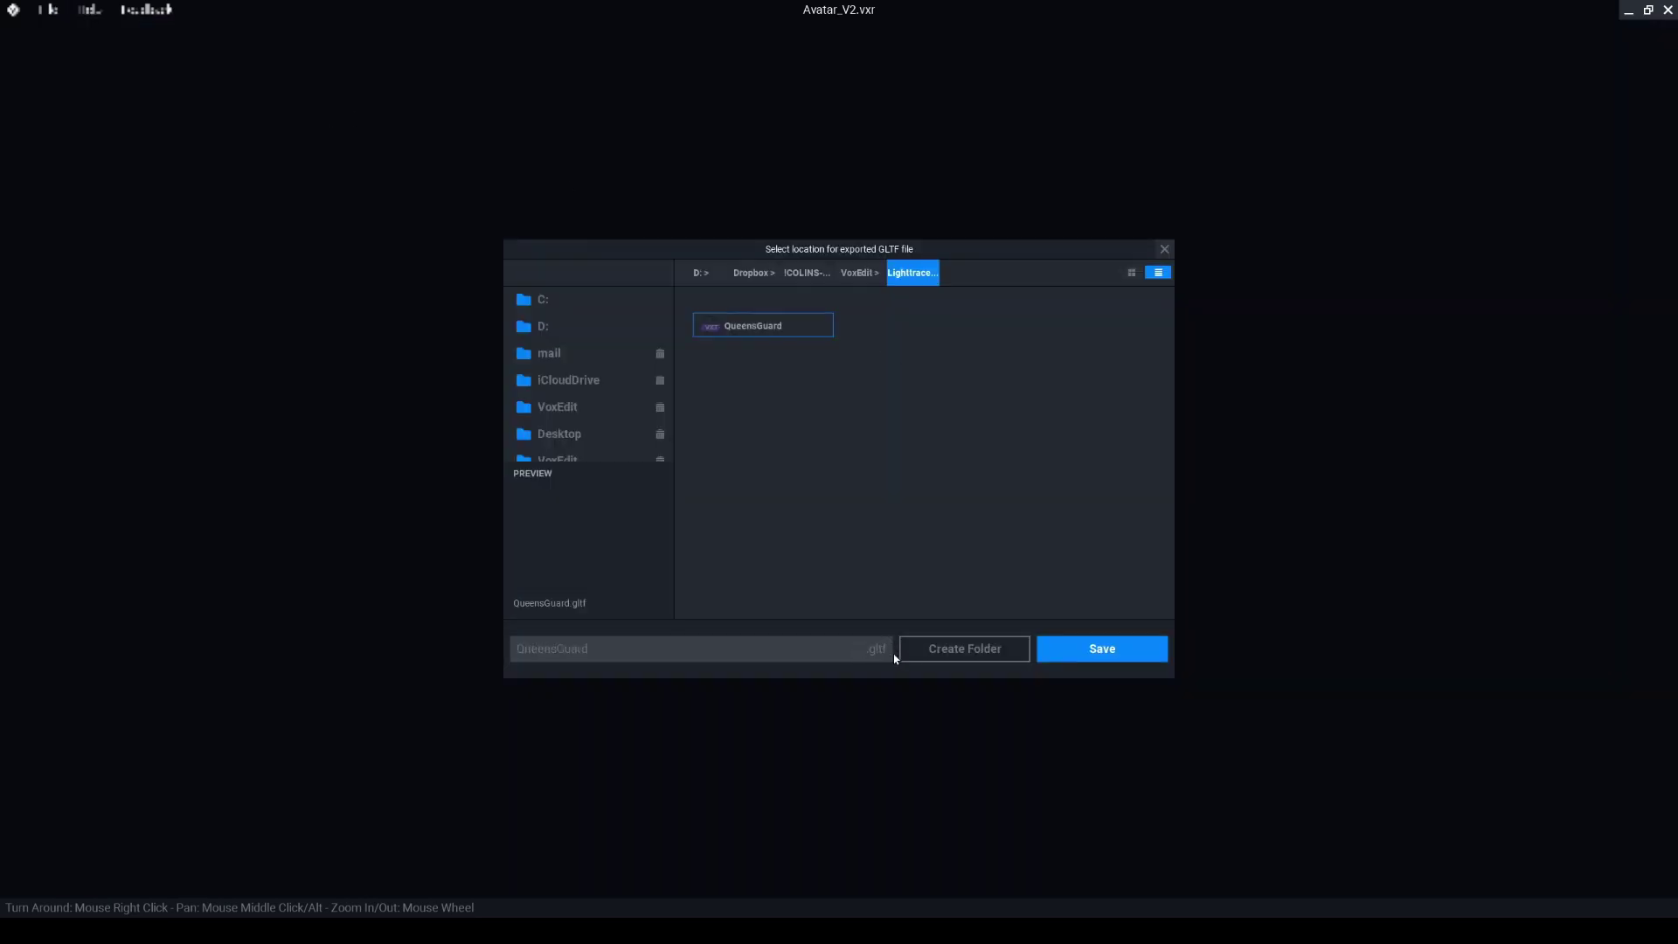
{"action": "left_click", "coordinate": [1101, 648]}
{"action": "left_click", "coordinate": [770, 303]}
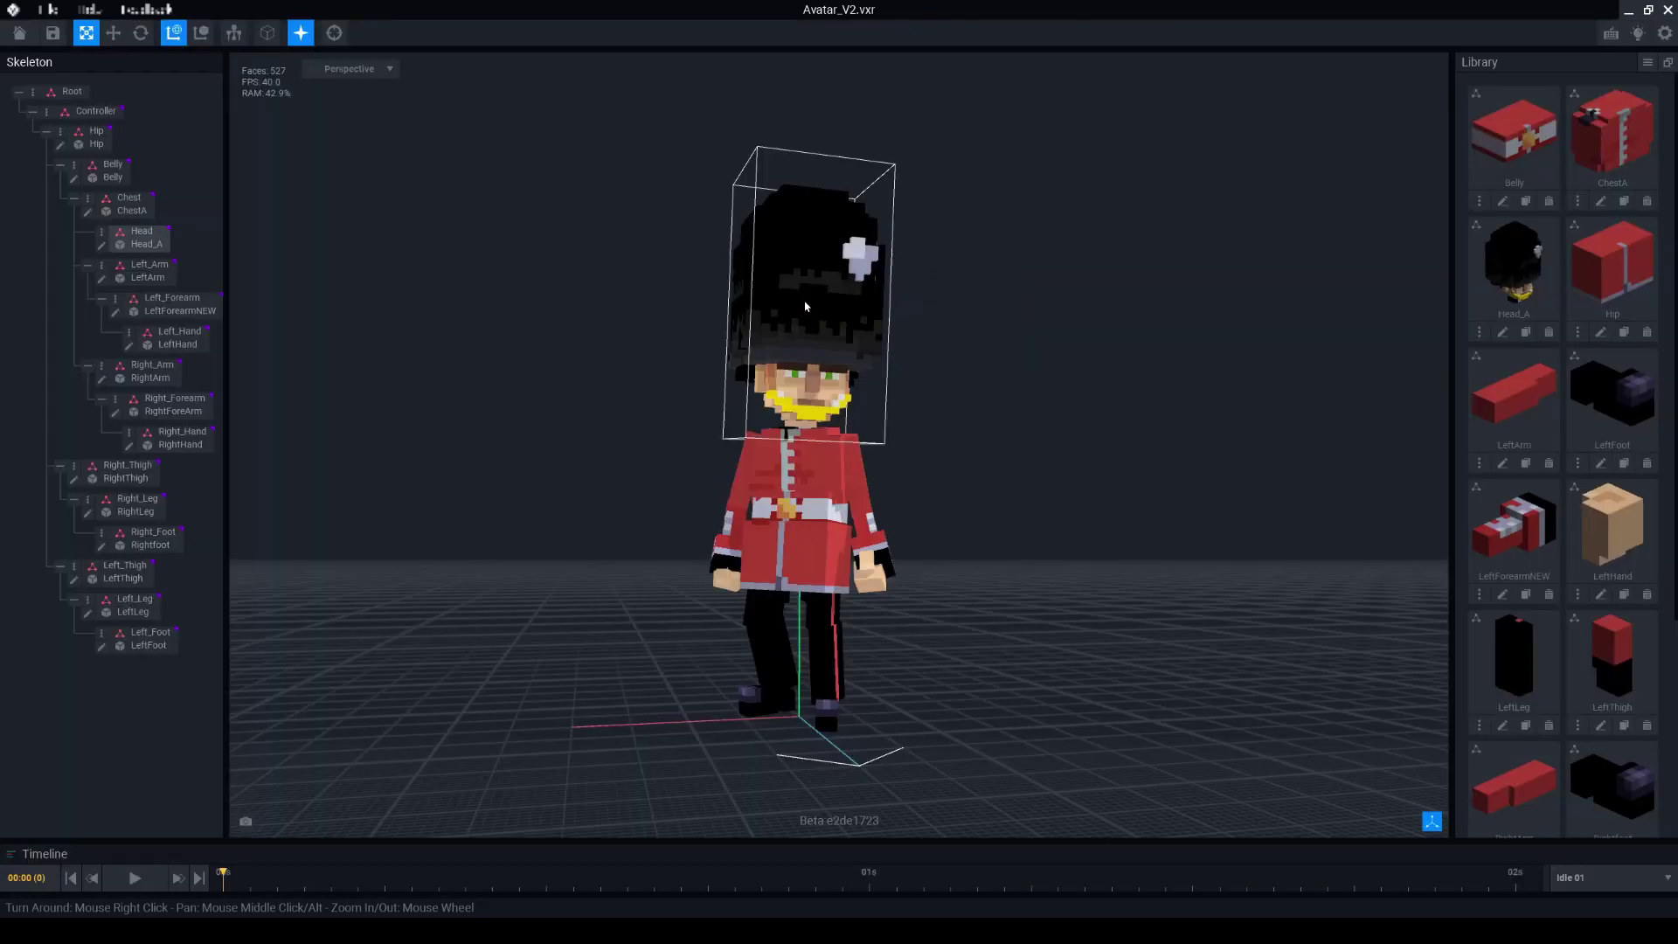
{"action": "left_click", "coordinate": [885, 666]}
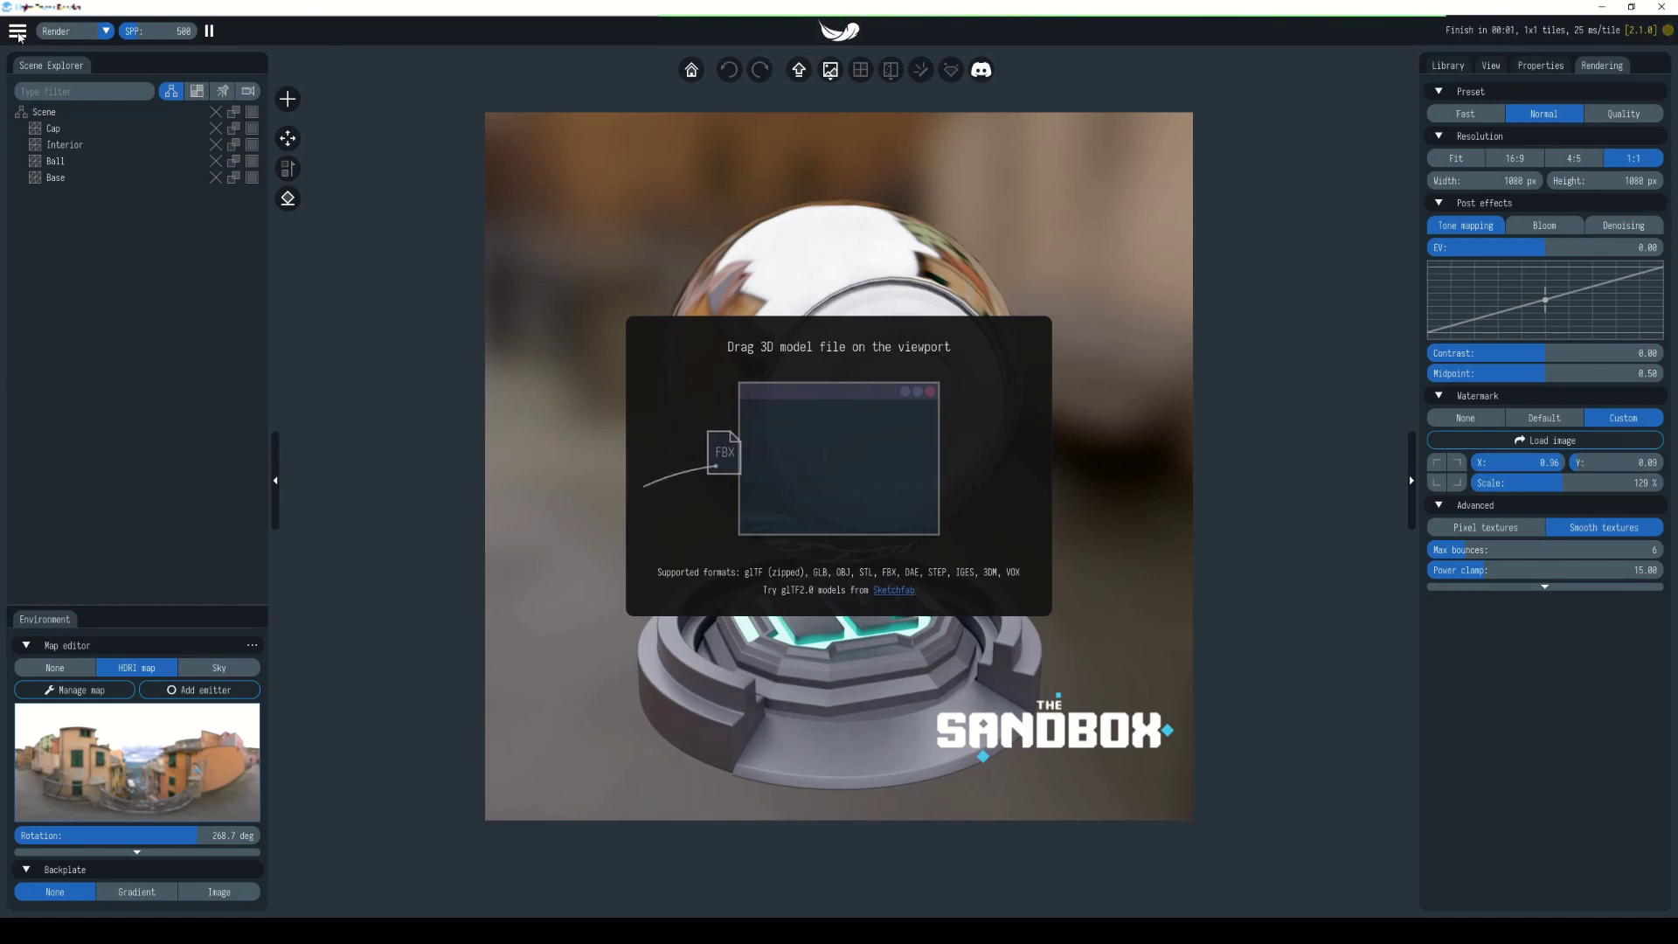
- Load QueensGuard.gltf from the Lightracer Template folder into the scene
{"action": "left_click", "coordinate": [15, 33]}
{"action": "left_click", "coordinate": [53, 43]}
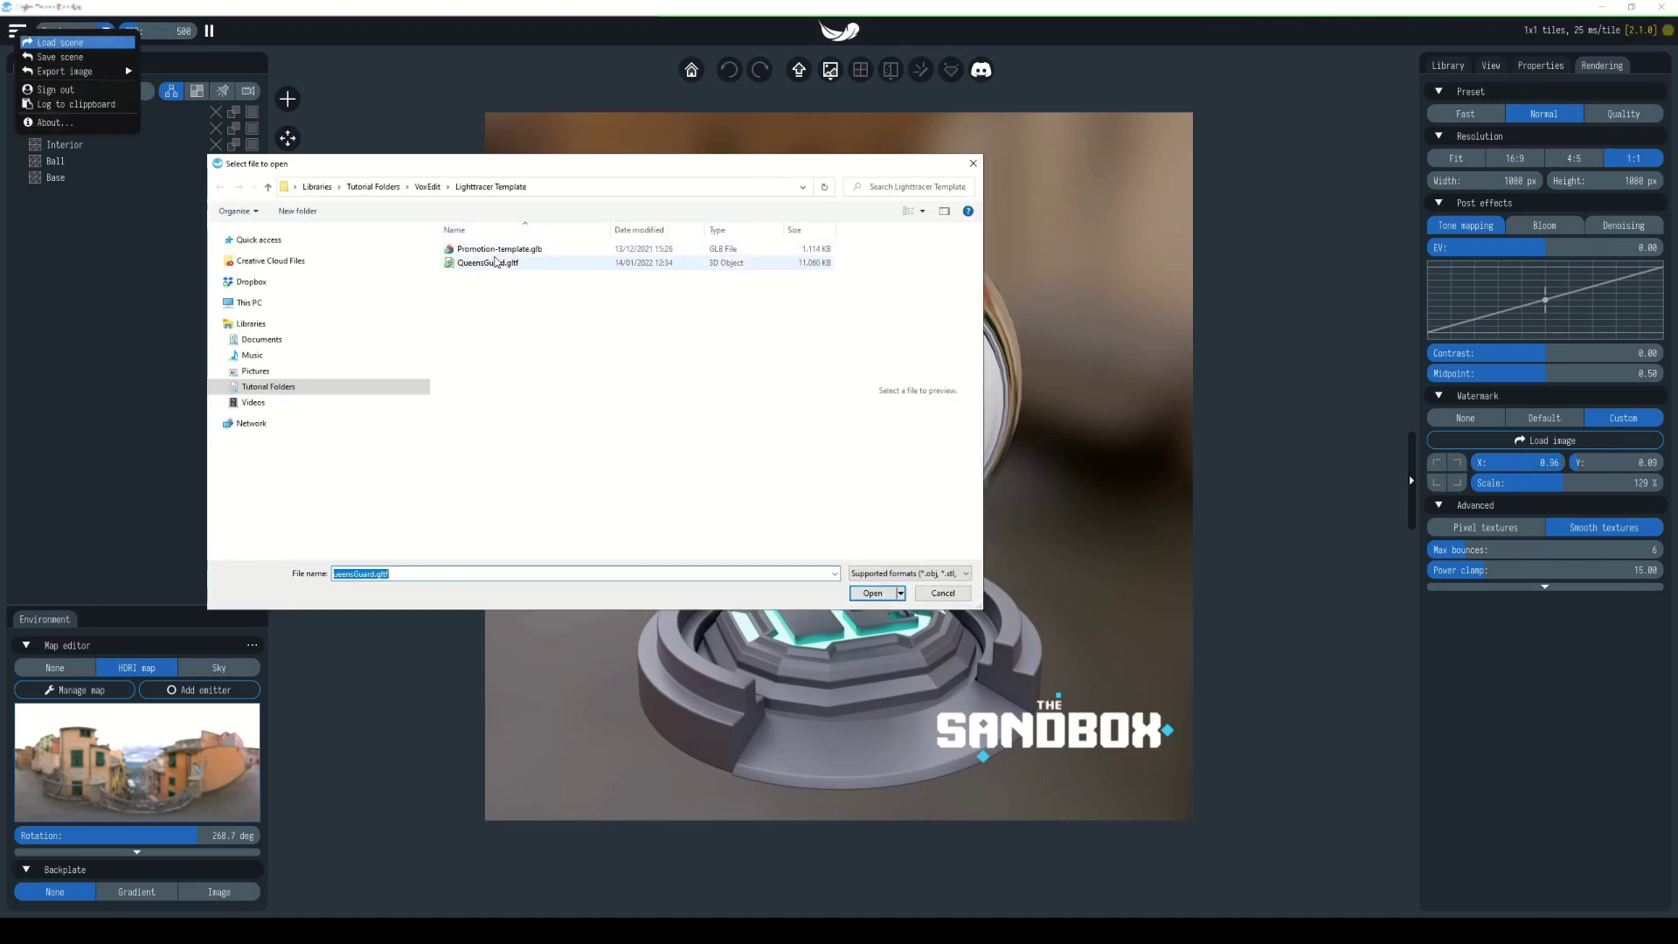
{"action": "left_click", "coordinate": [488, 262]}
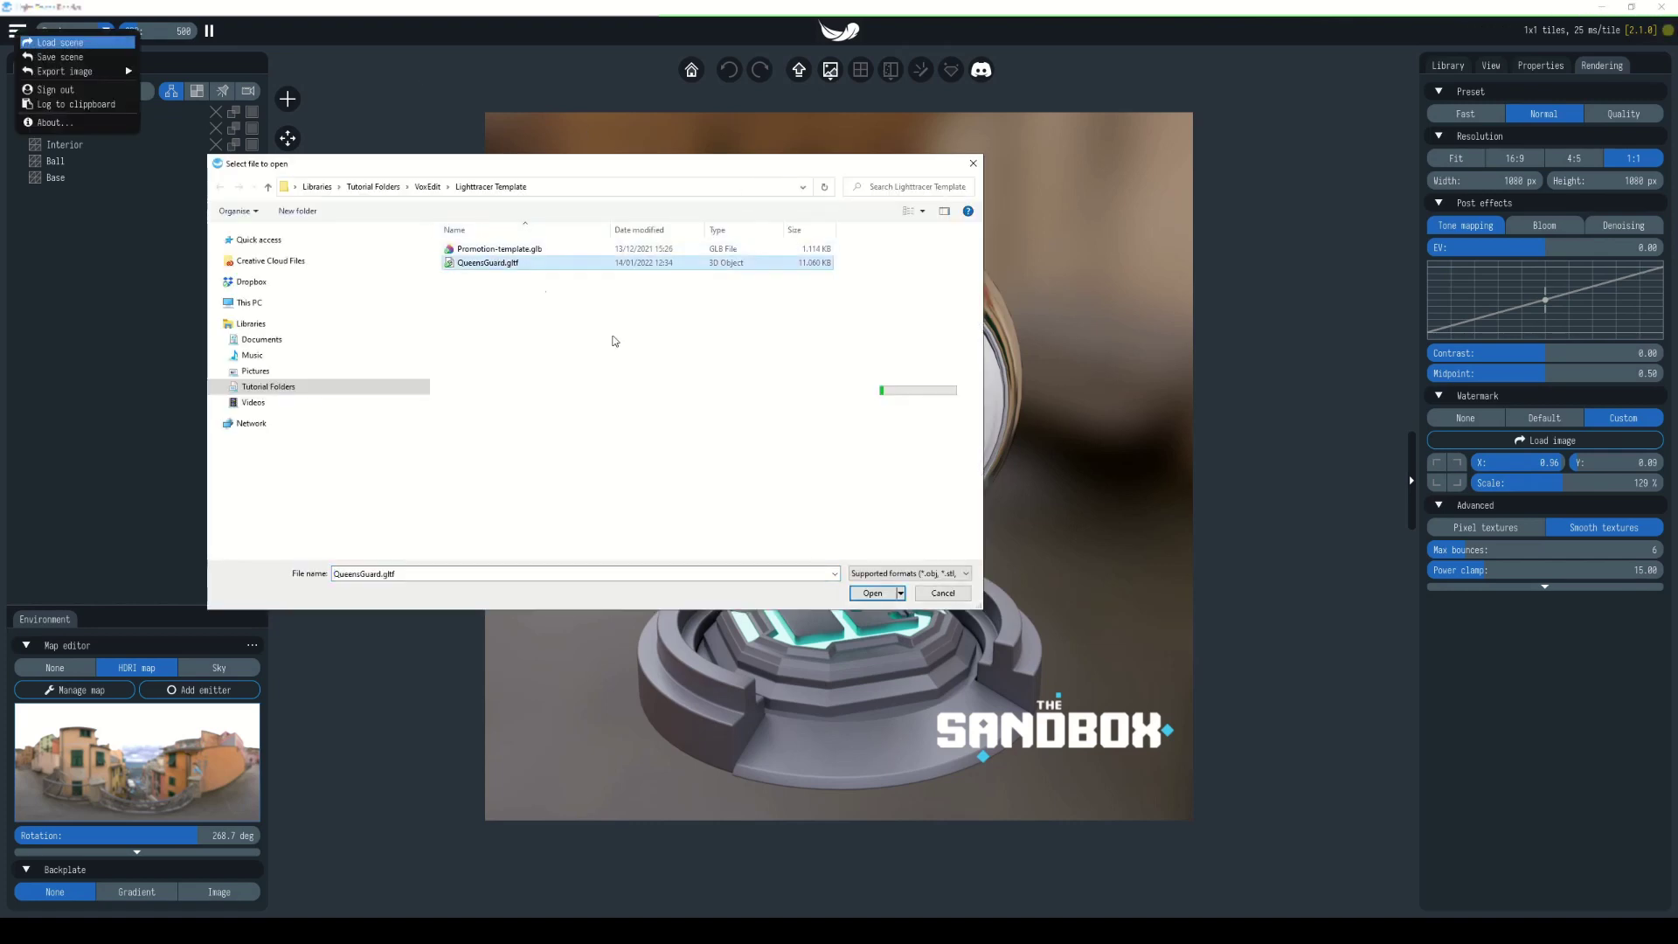
{"action": "left_click", "coordinate": [873, 594]}
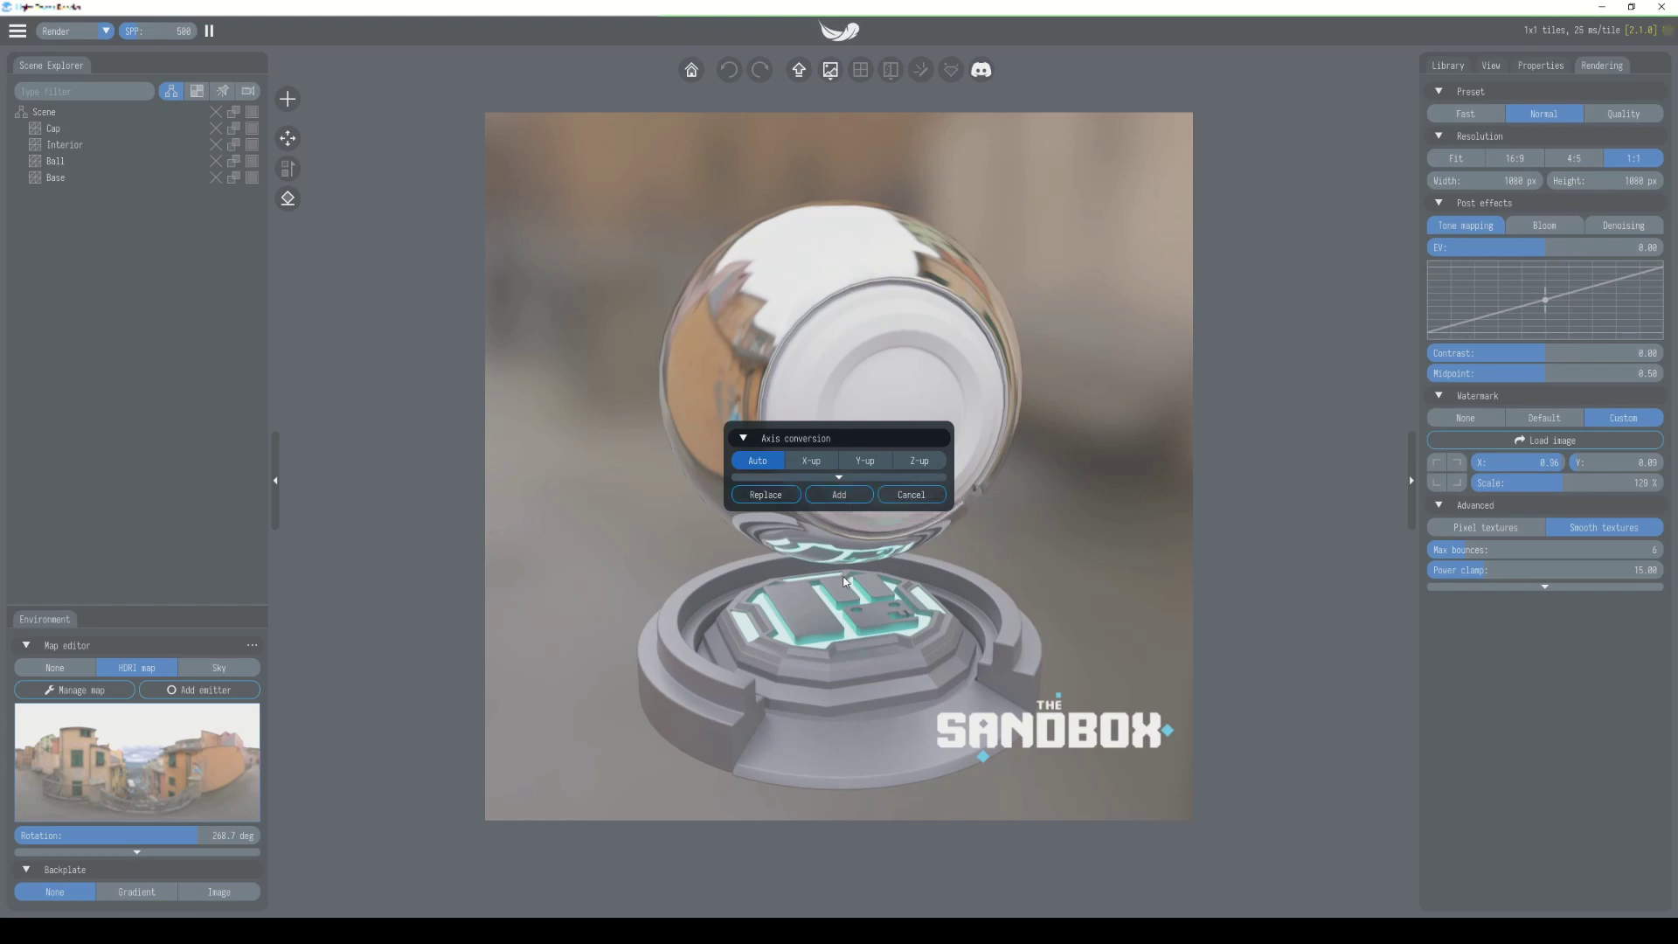
- Replace the template scene with the guard, orbit around it and play the turntable preview
{"action": "left_click", "coordinate": [753, 499]}
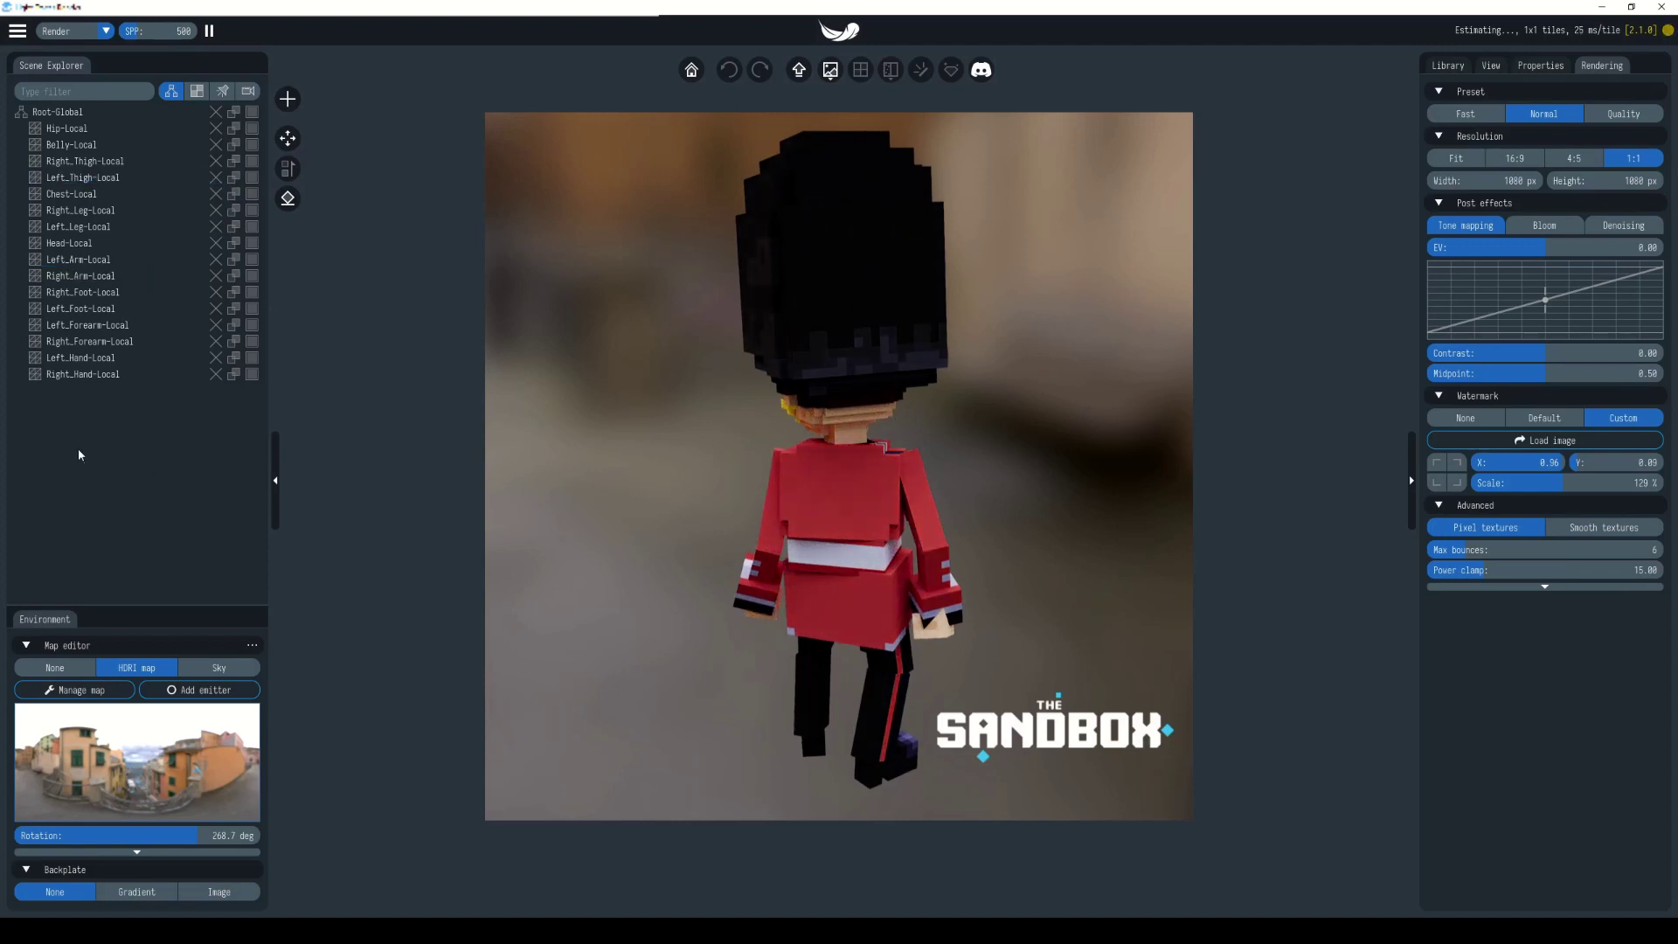
{"action": "left_click_drag", "start_coordinate": [737, 431], "coordinate": [933, 440]}
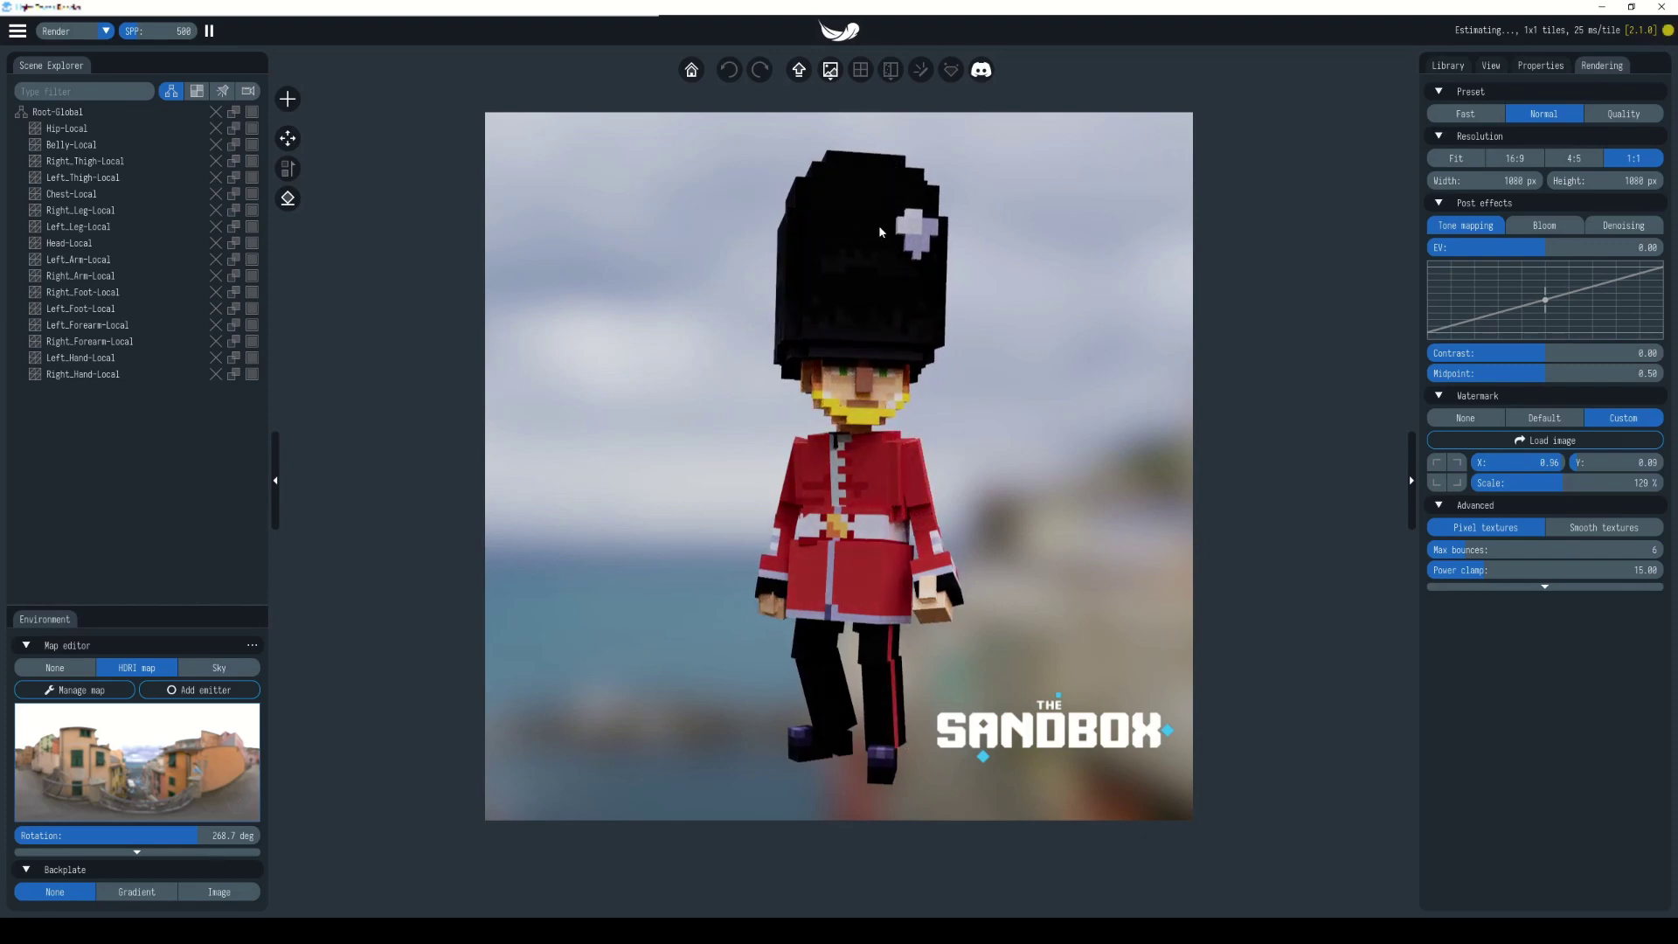
{"action": "mouse_move", "coordinate": [852, 333]}
{"action": "left_mouse_down"}
{"action": "mouse_move", "coordinate": [862, 360]}
{"action": "mouse_move", "coordinate": [985, 363]}
{"action": "mouse_move", "coordinate": [874, 357]}
{"action": "left_mouse_up"}
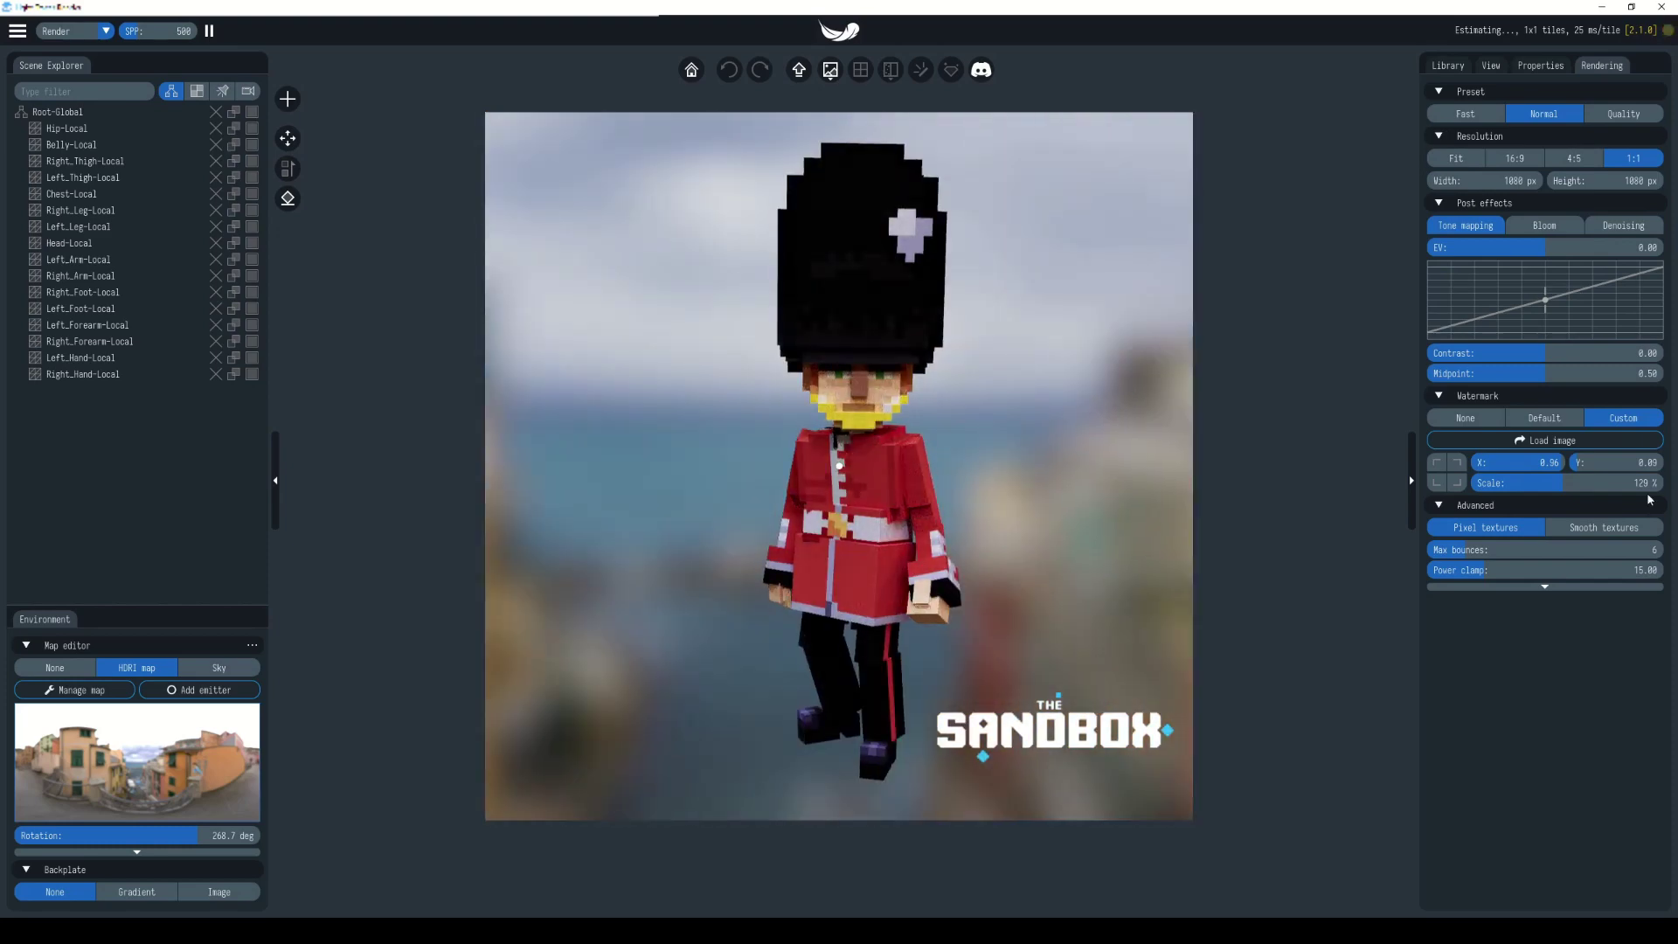
{"action": "left_click", "coordinate": [1489, 68]}
{"action": "left_click", "coordinate": [1545, 551]}
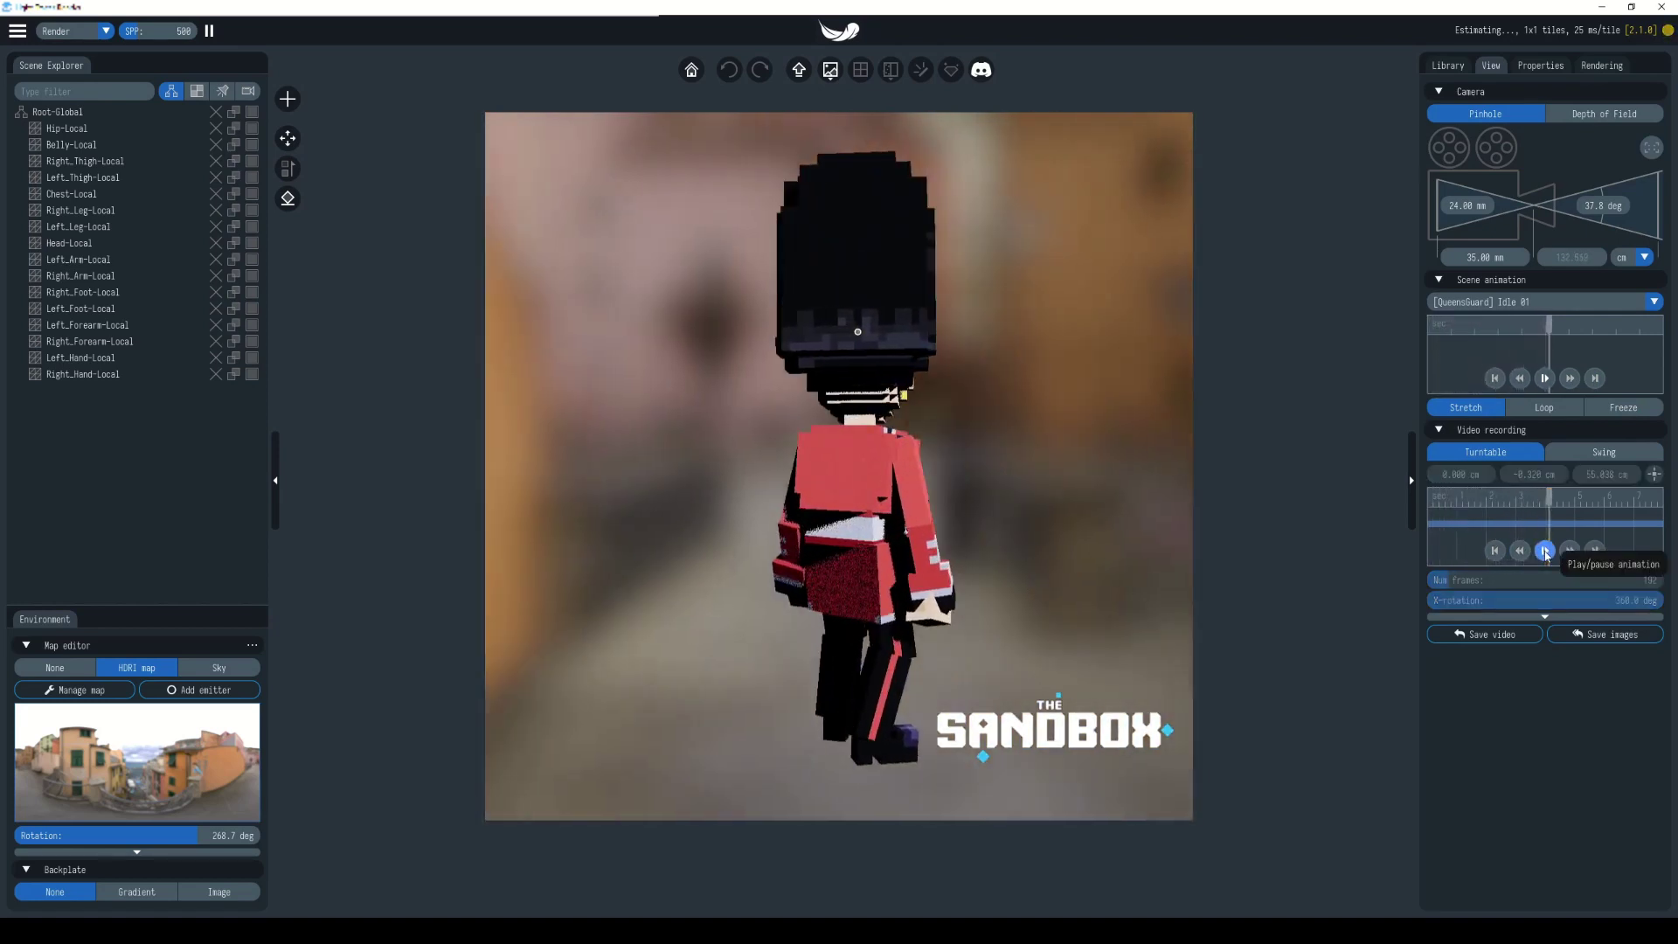
- Stop the turntable, return to the guard's front and rotate the HDRI to 194.7 deg
{"action": "left_click", "coordinate": [1545, 550]}
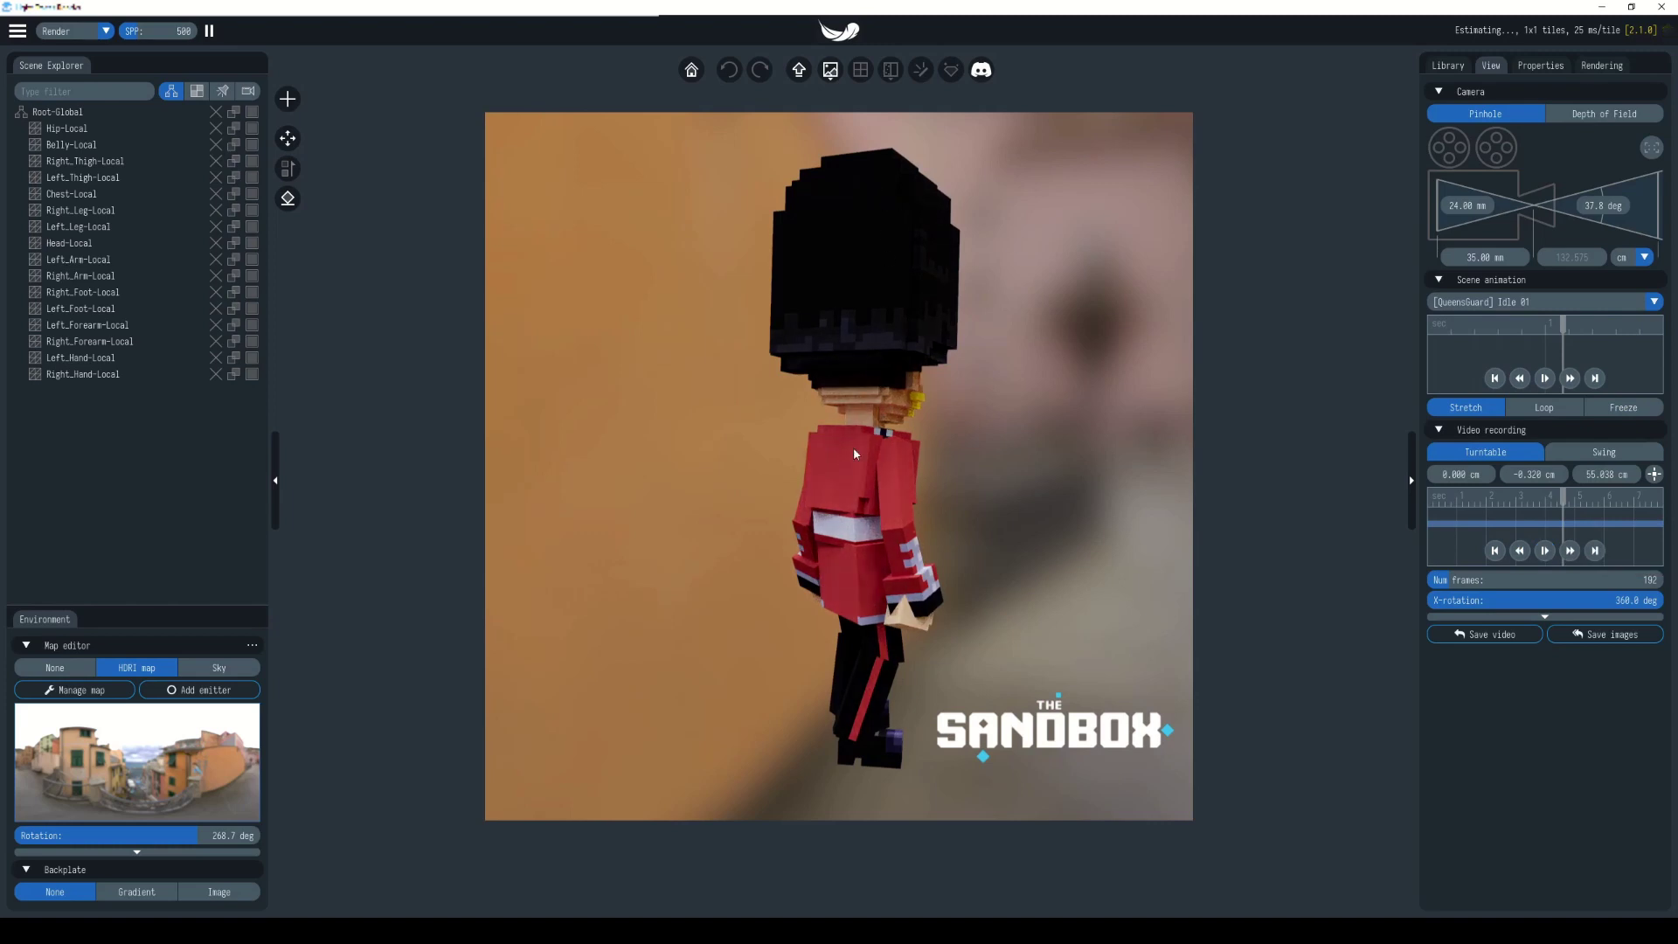
{"action": "left_click_drag", "start_coordinate": [1004, 452], "coordinate": [763, 463]}
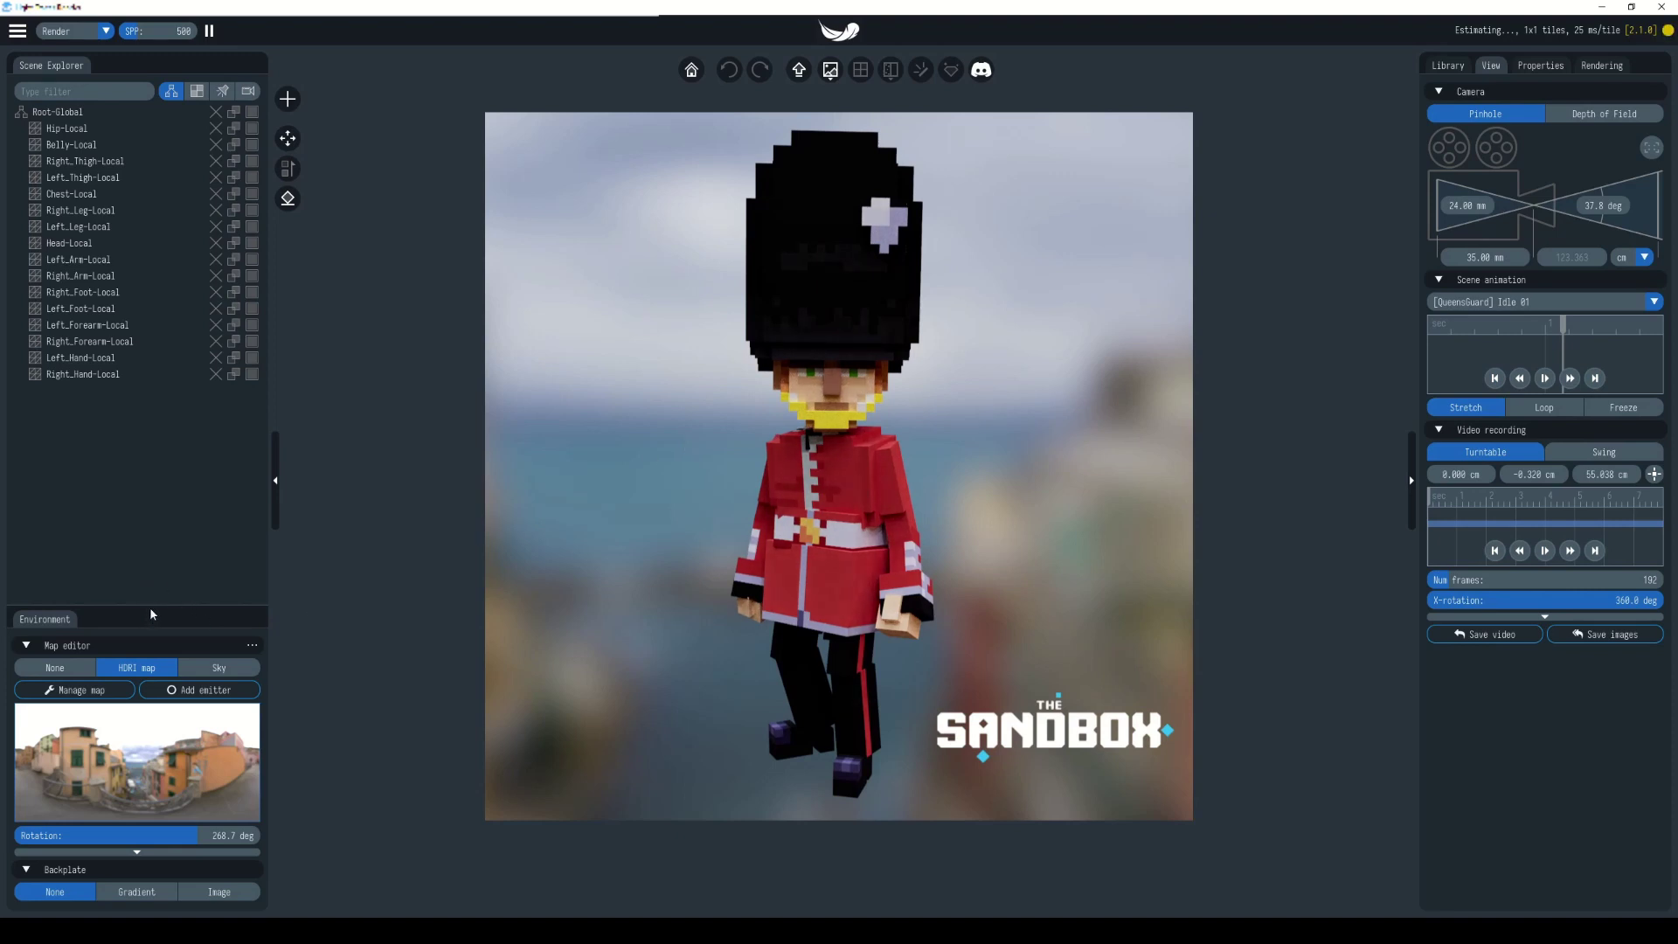
{"action": "left_click_drag", "start_coordinate": [150, 606], "coordinate": [52, 467]}
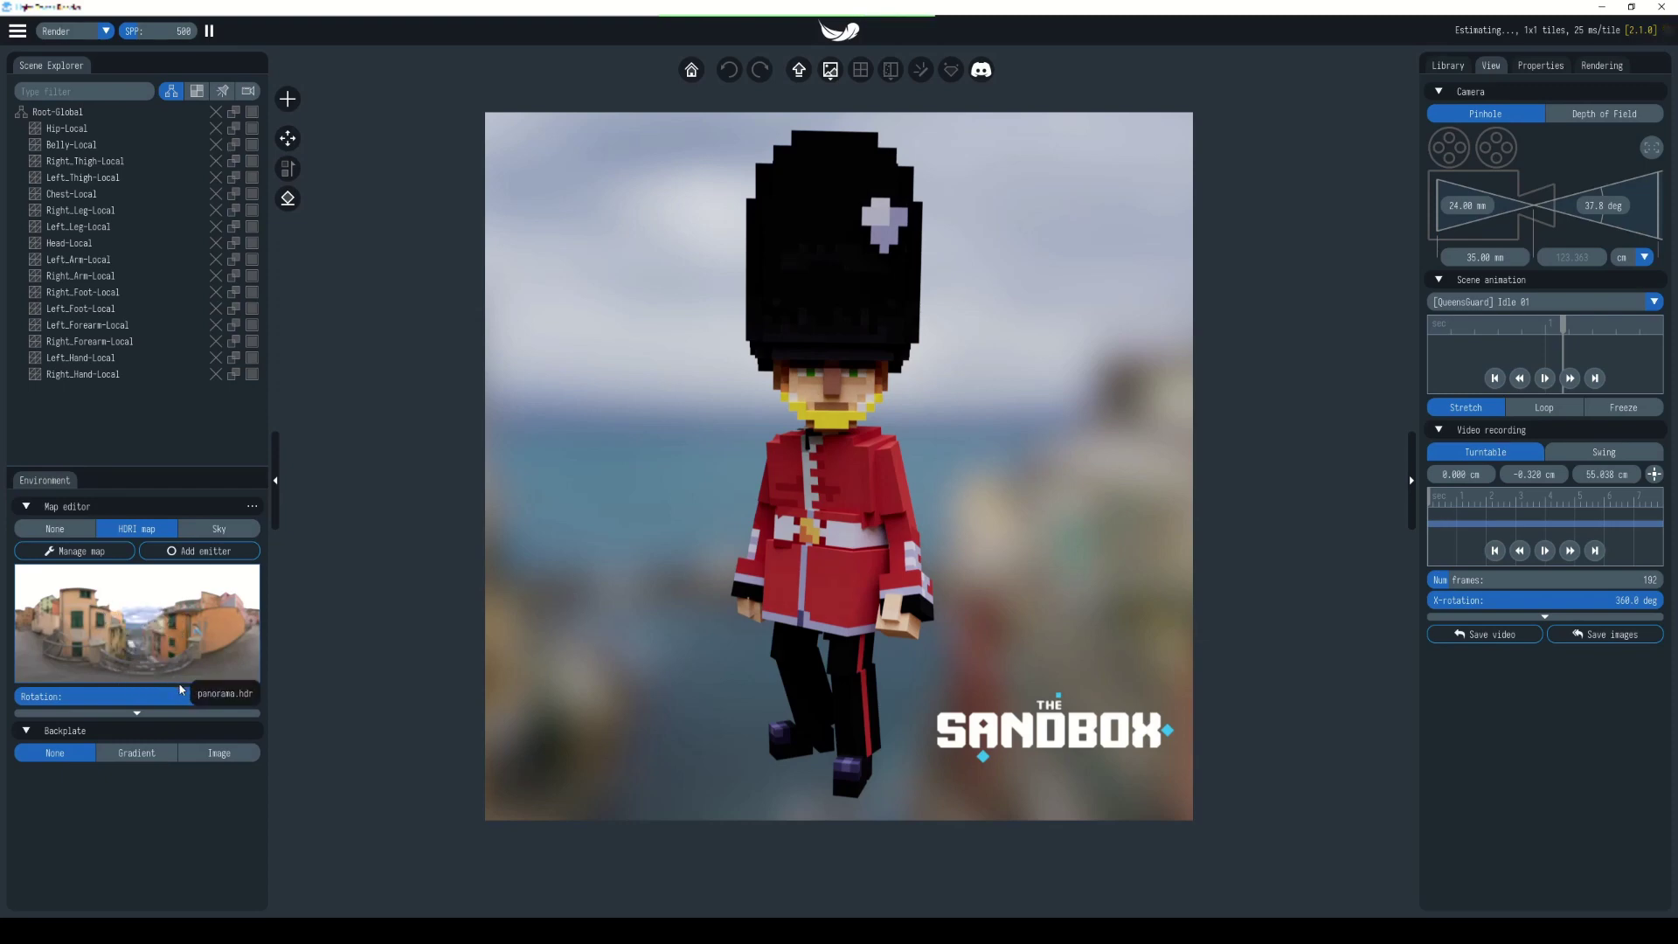
{"action": "left_click_drag", "start_coordinate": [194, 701], "coordinate": [136, 708]}
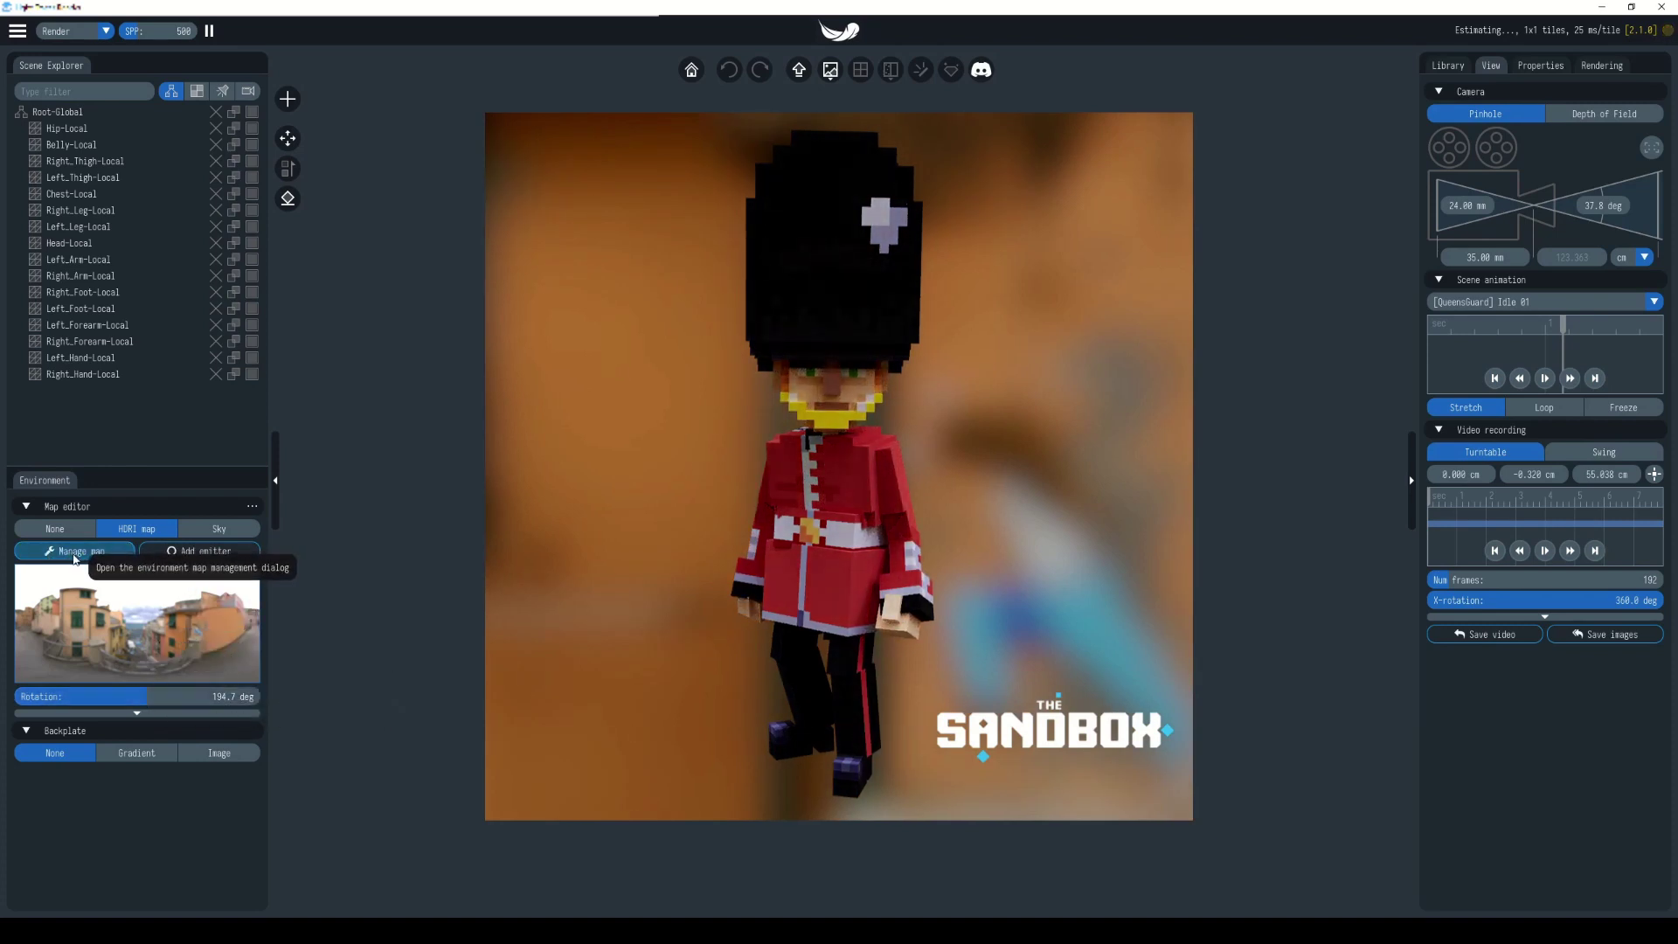
- Try red_wall.hdr, then settle on christmas_photo_studio.hdr as the environment map
{"action": "left_click", "coordinate": [77, 557]}
{"action": "scroll", "coordinate": [381, 690], "scroll_direction": "down", "scroll_amount": 2}
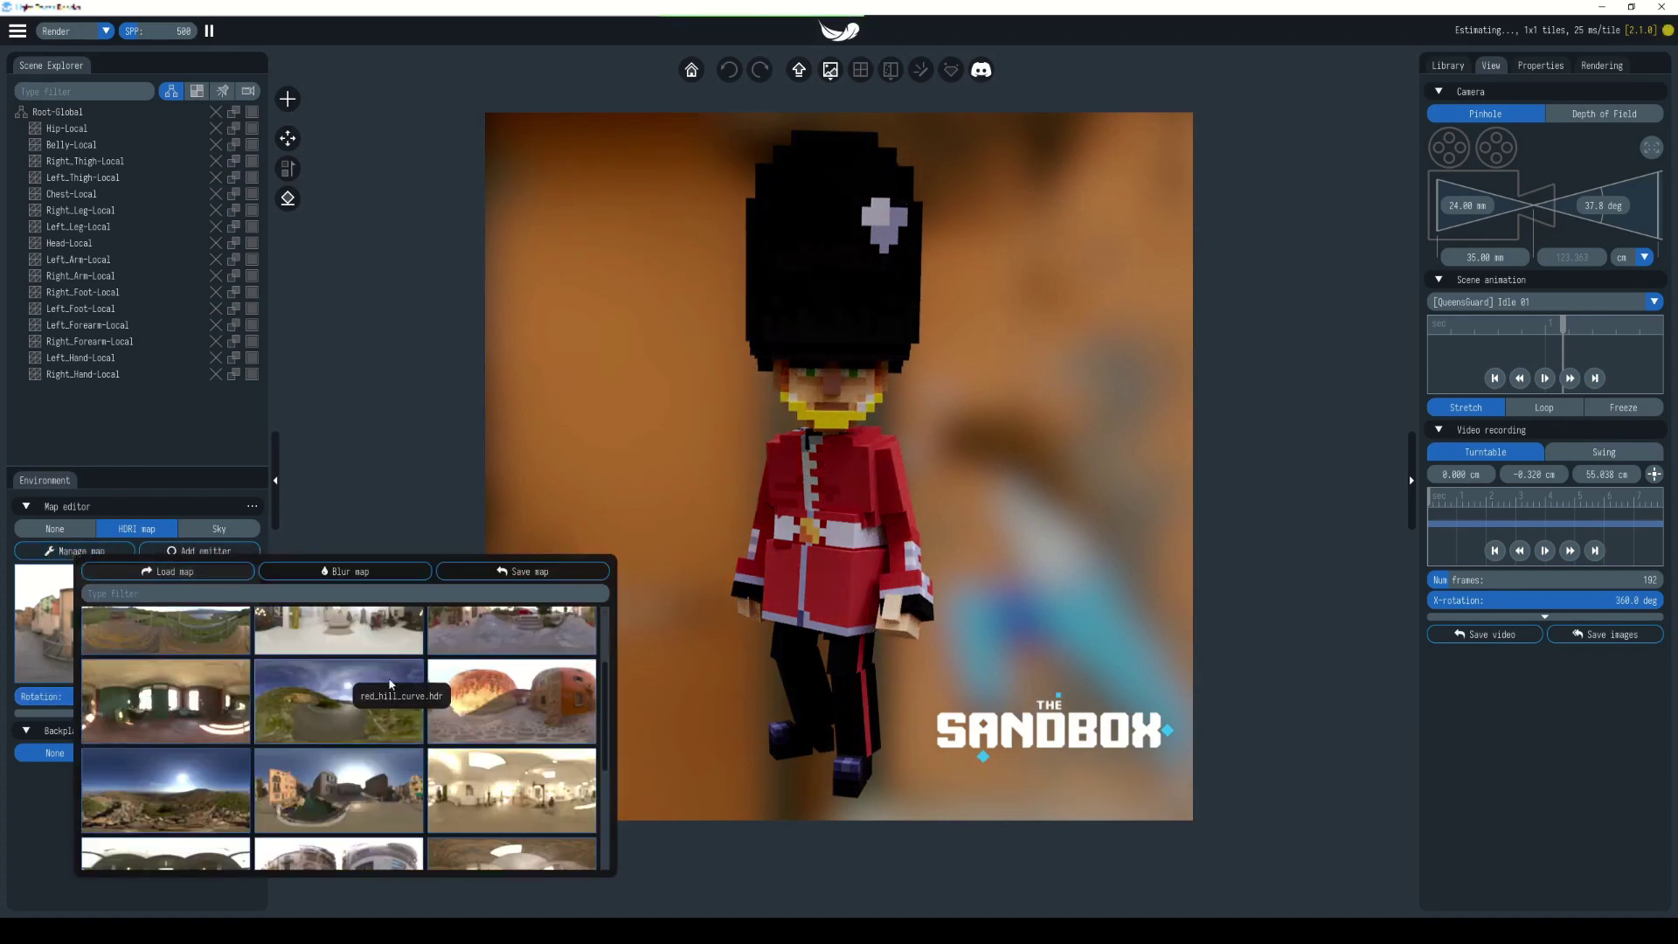
{"action": "left_click", "coordinate": [510, 689]}
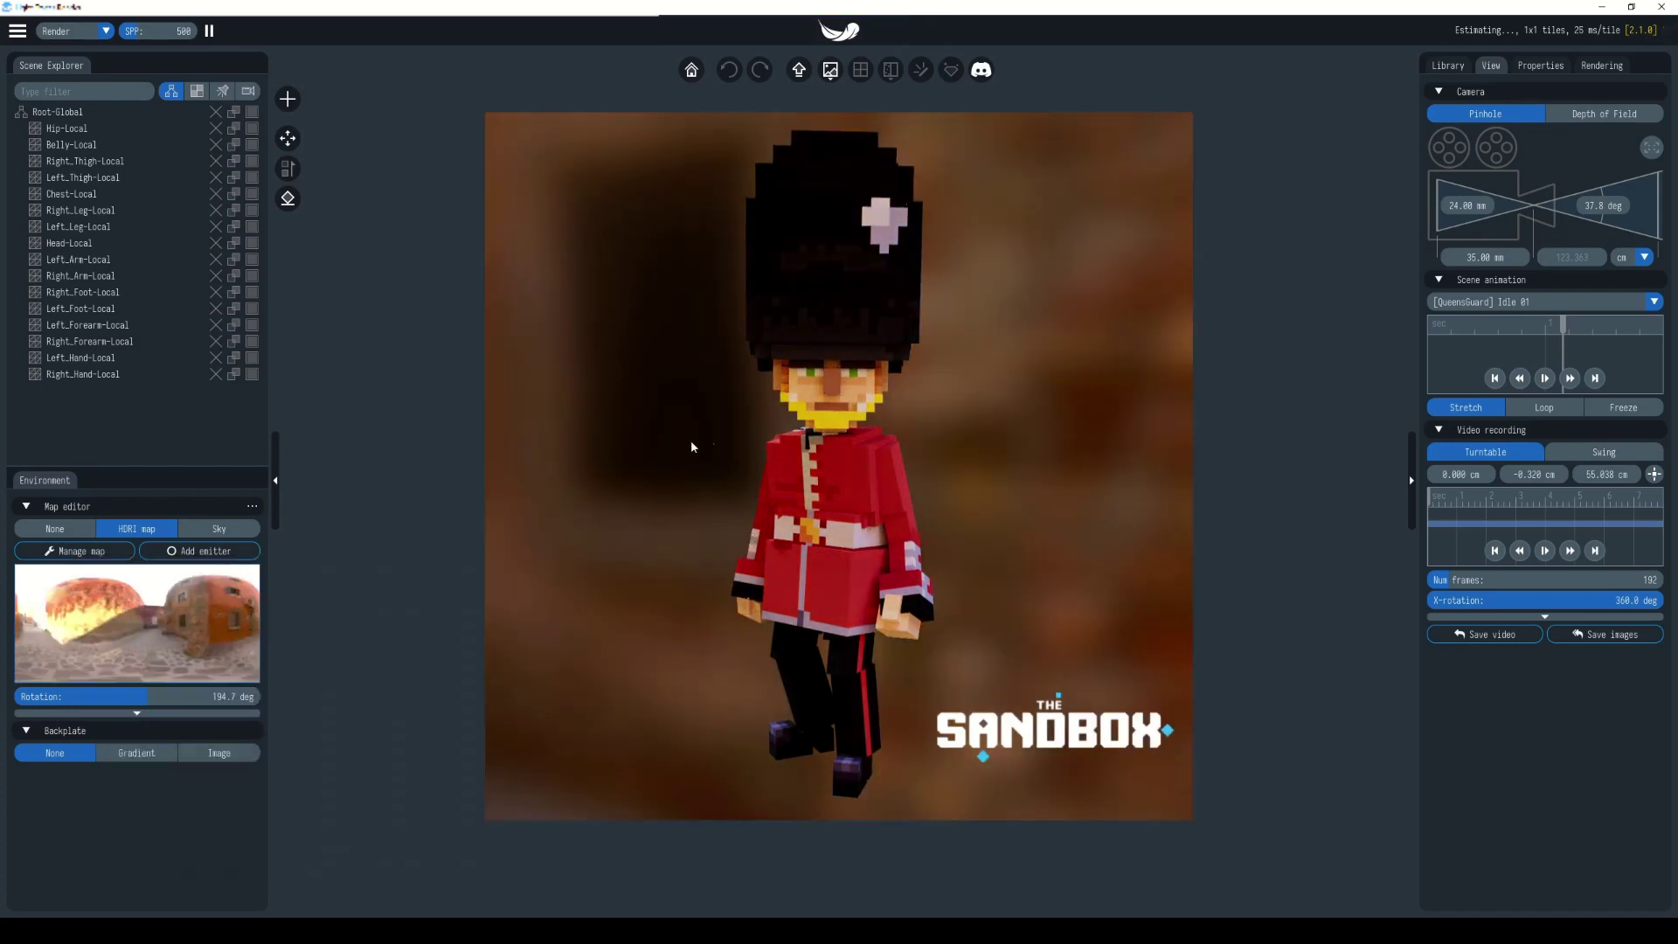
{"action": "left_click", "coordinate": [75, 550]}
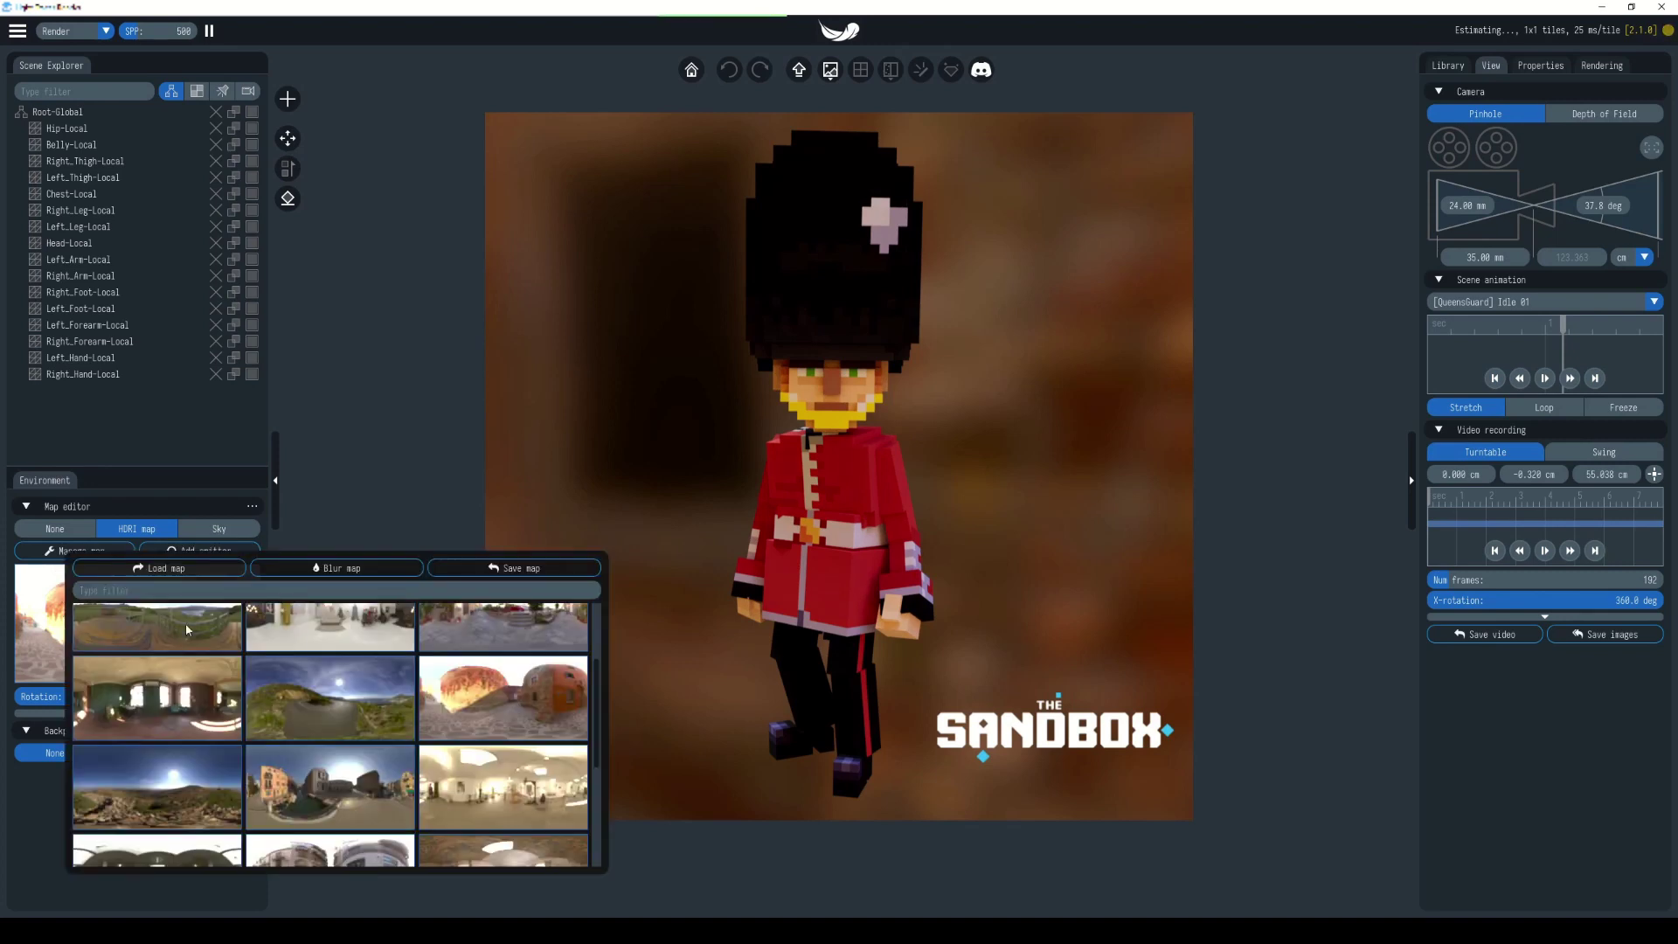
{"action": "left_click", "coordinate": [306, 677]}
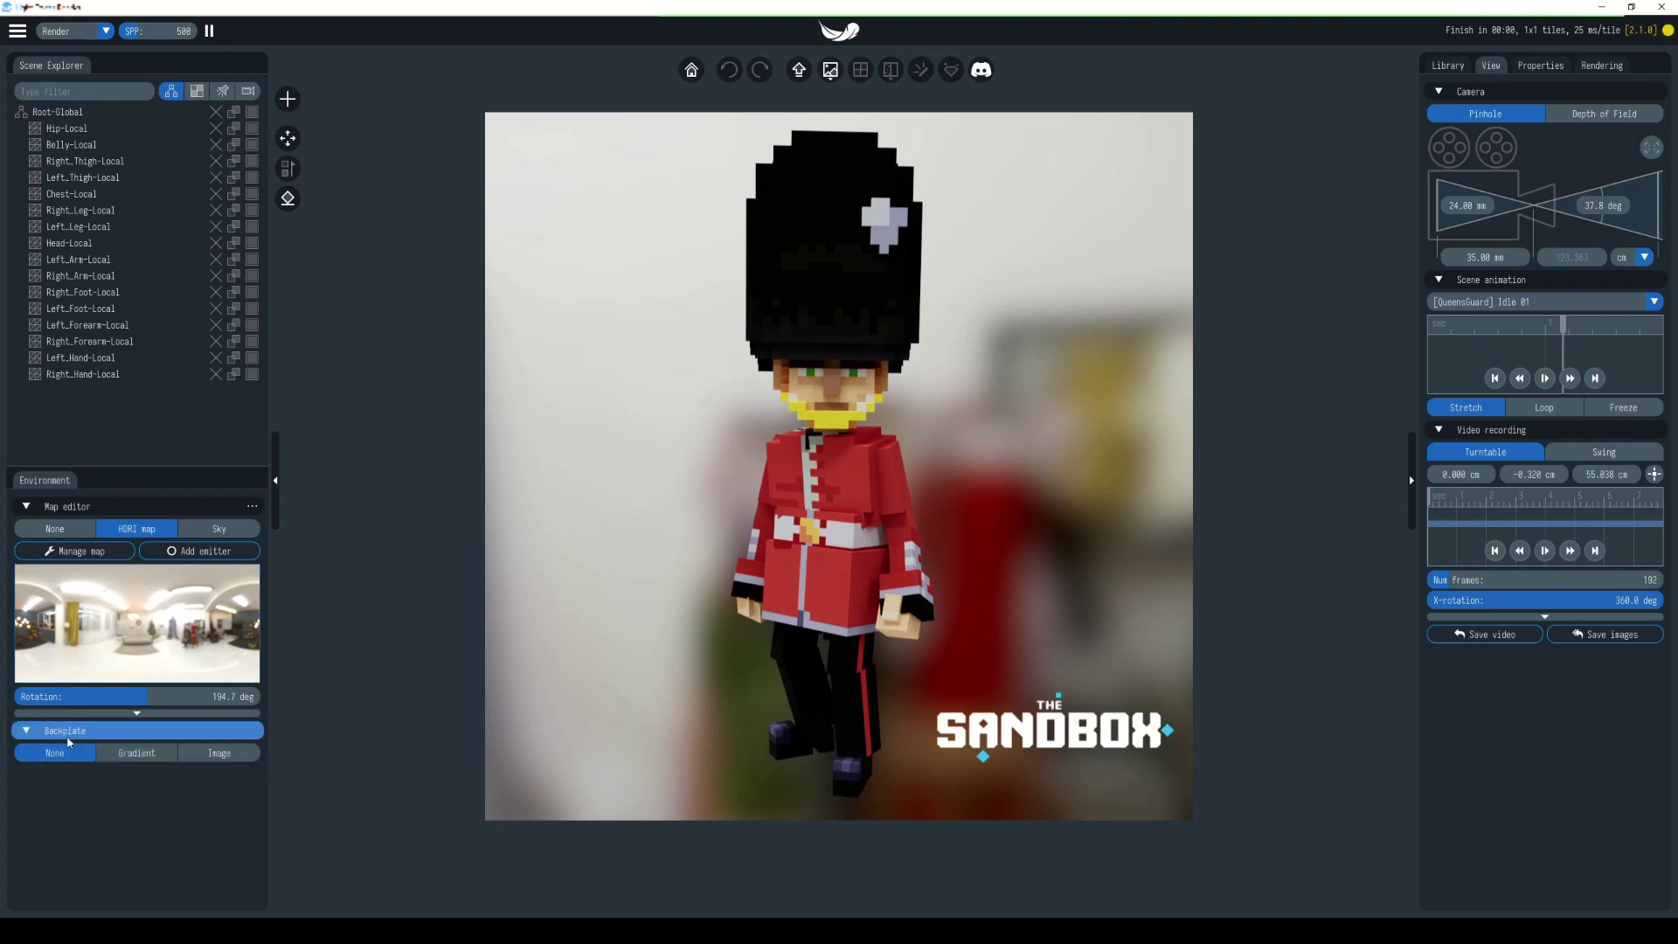
- Give the backdrop a gradient background and change its dark colour to light blue
{"action": "left_click", "coordinate": [132, 756]}
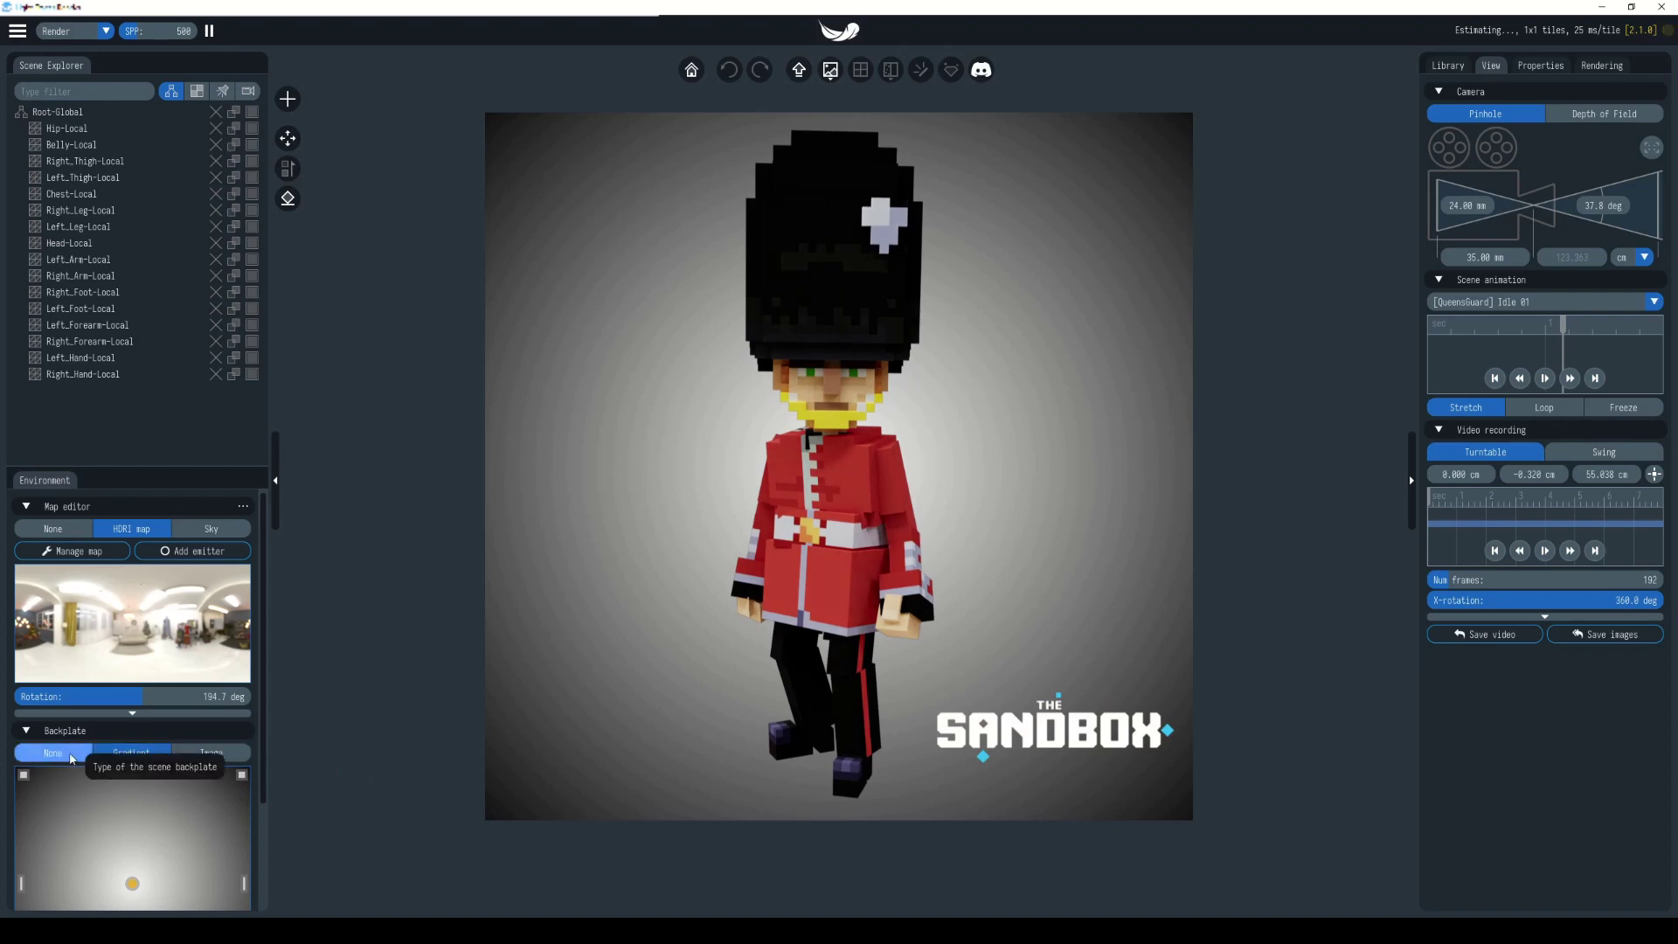
{"action": "left_click", "coordinate": [212, 756]}
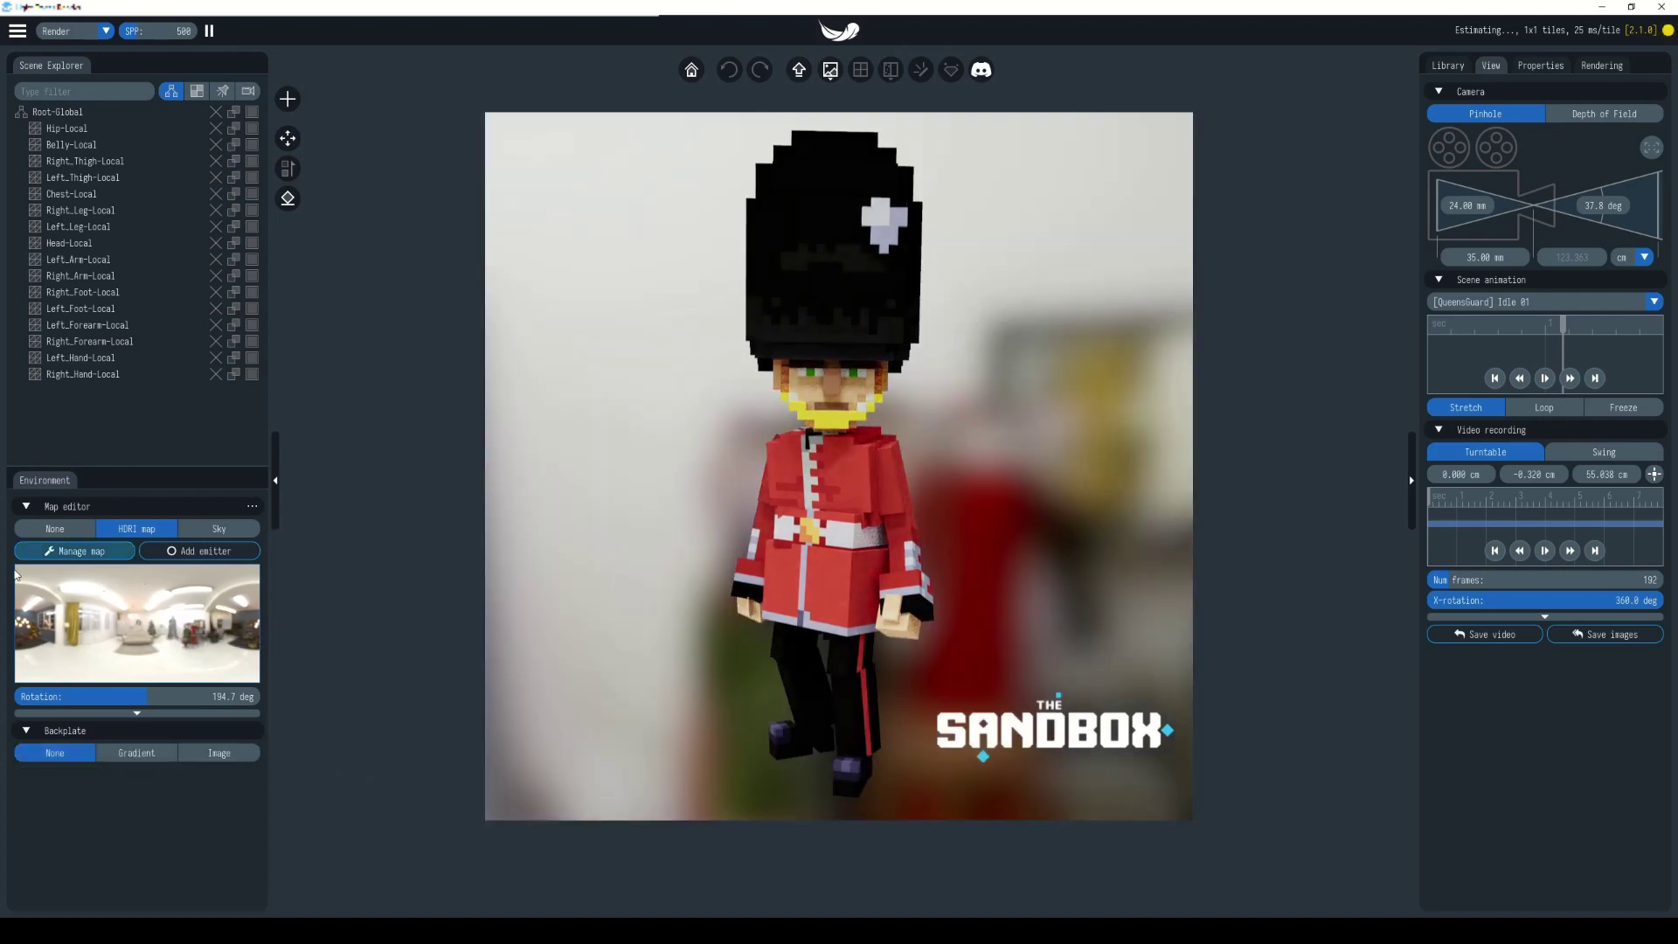
{"action": "left_click", "coordinate": [136, 753]}
{"action": "scroll", "coordinate": [197, 797], "scroll_direction": "down", "scroll_amount": 3}
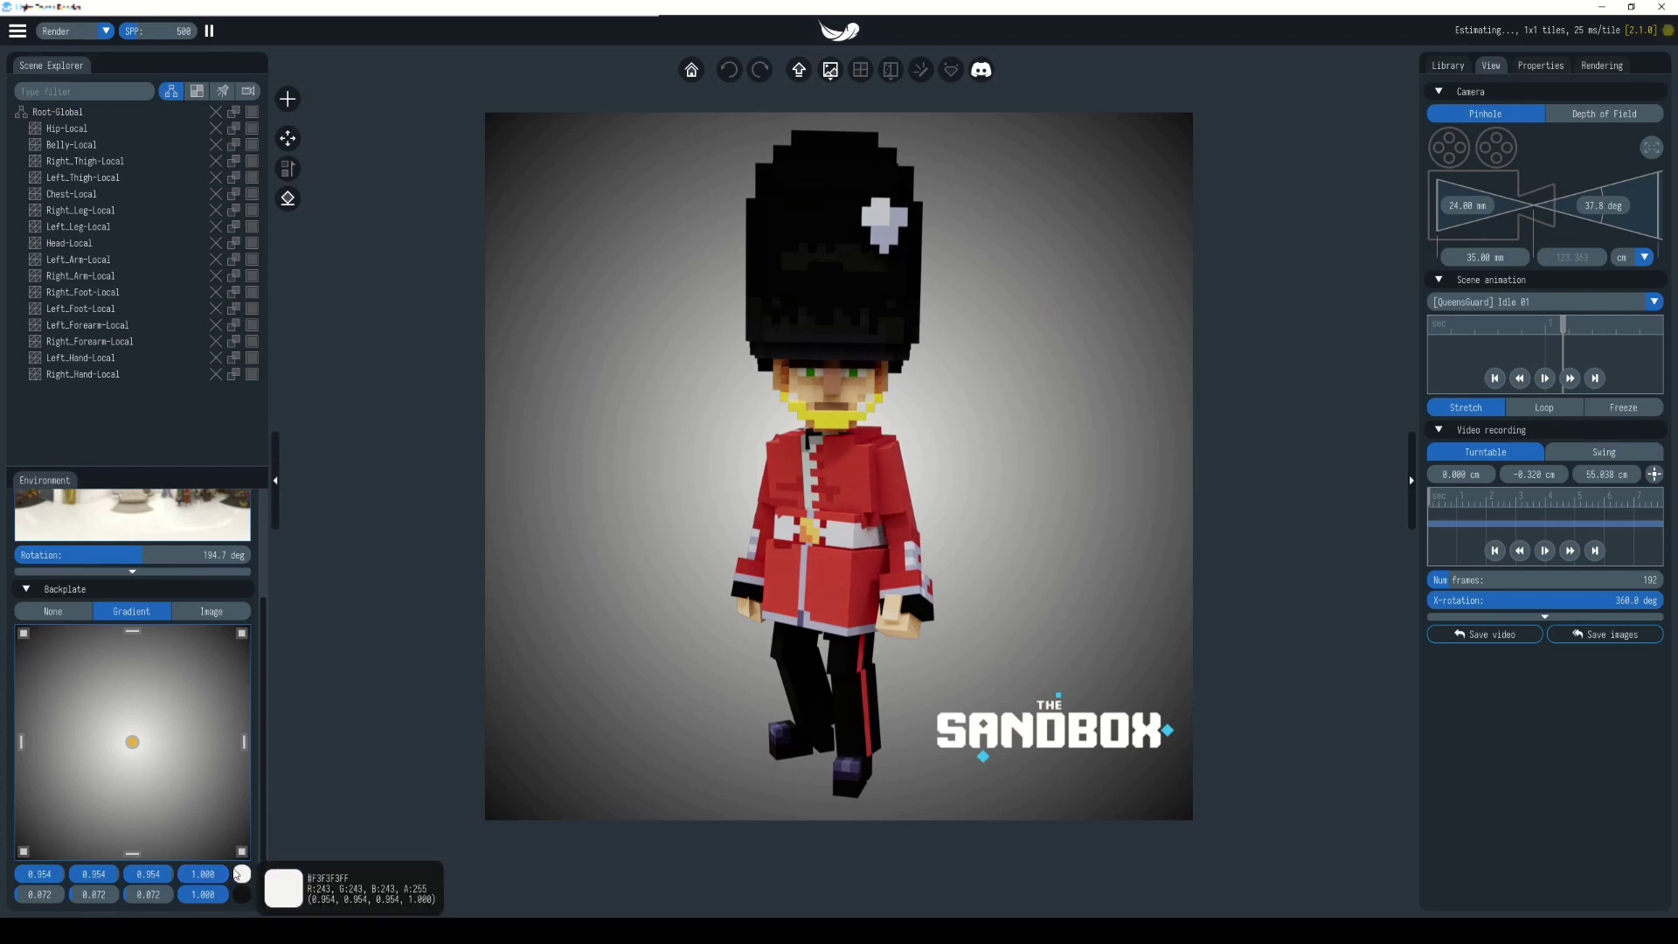
{"action": "left_click", "coordinate": [242, 894]}
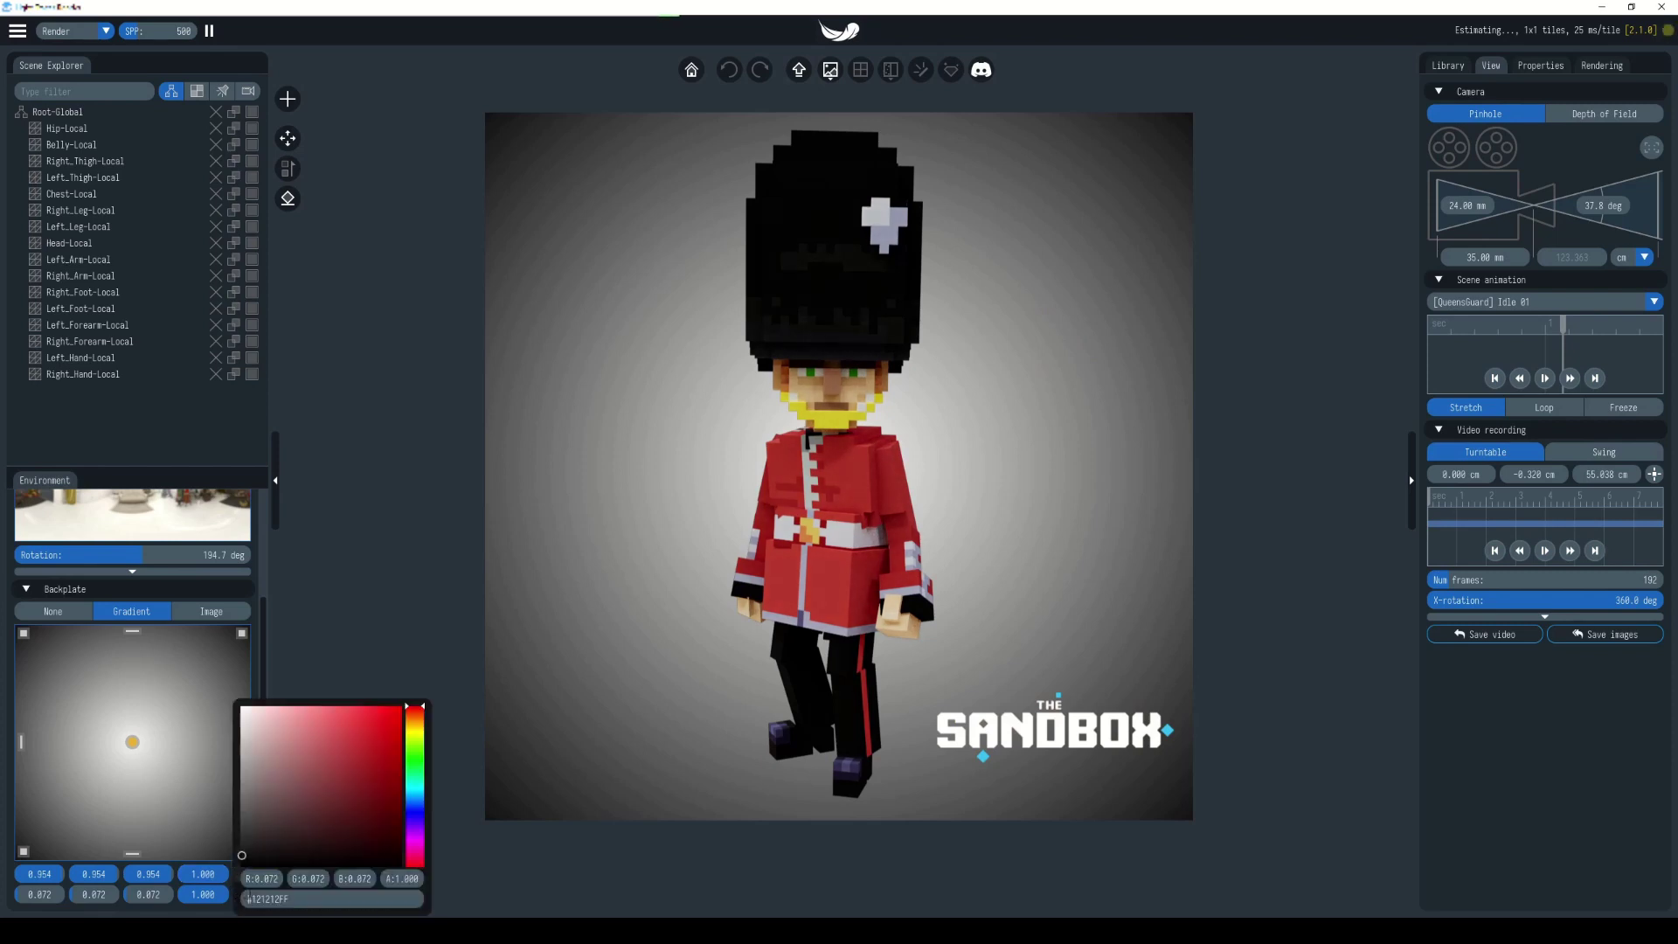
{"action": "left_click", "coordinate": [418, 813]}
{"action": "left_click_drag", "start_coordinate": [378, 768], "coordinate": [331, 735]}
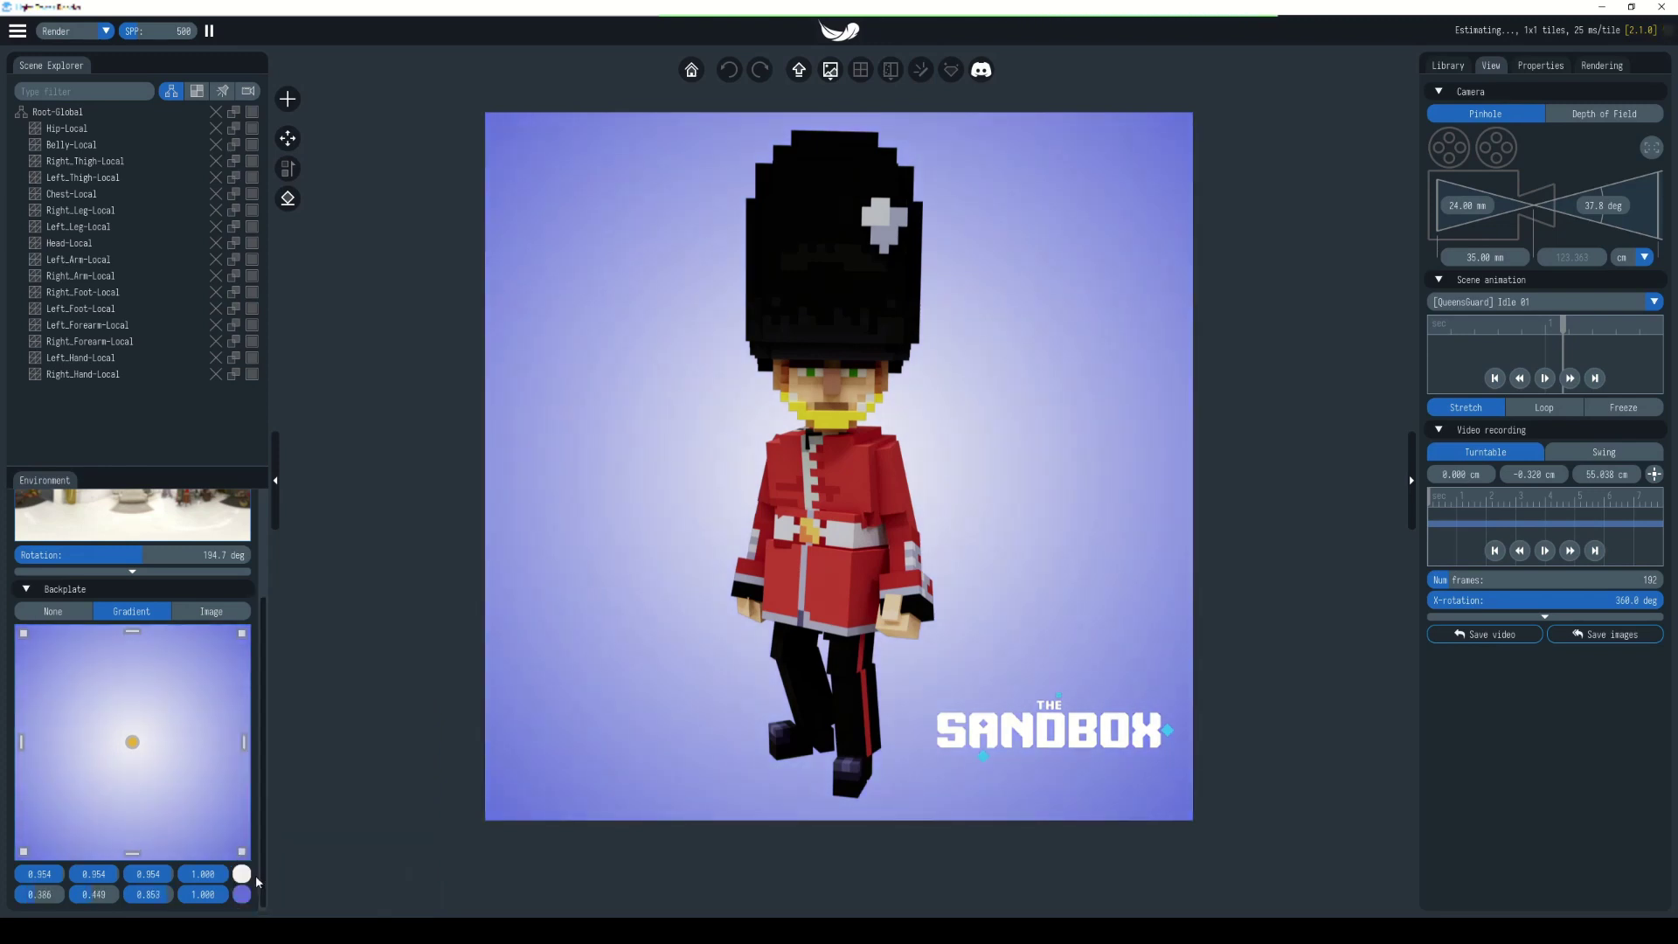
- Change the gradient's light colour to pale mint, then bring up the Basic shapes / Model stands choices
{"action": "left_click", "coordinate": [242, 874]}
{"action": "left_click", "coordinate": [415, 775]}
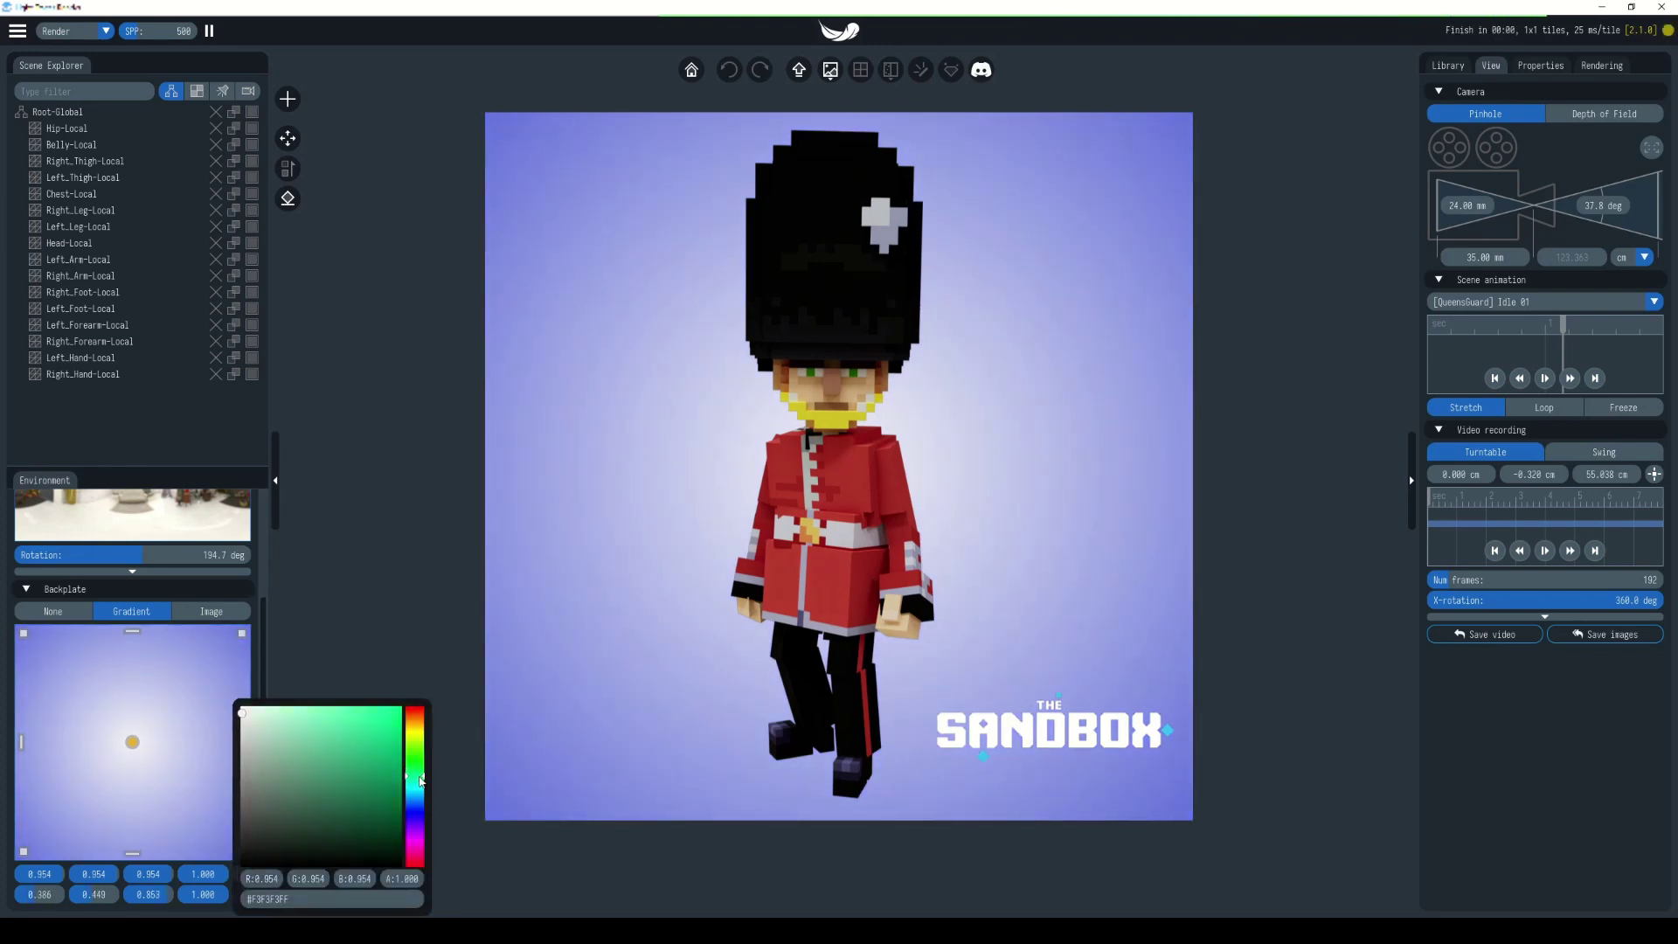
{"action": "left_click", "coordinate": [278, 706]}
{"action": "left_click", "coordinate": [346, 560]}
{"action": "scroll", "coordinate": [925, 554], "scroll_direction": "up", "scroll_amount": 1}
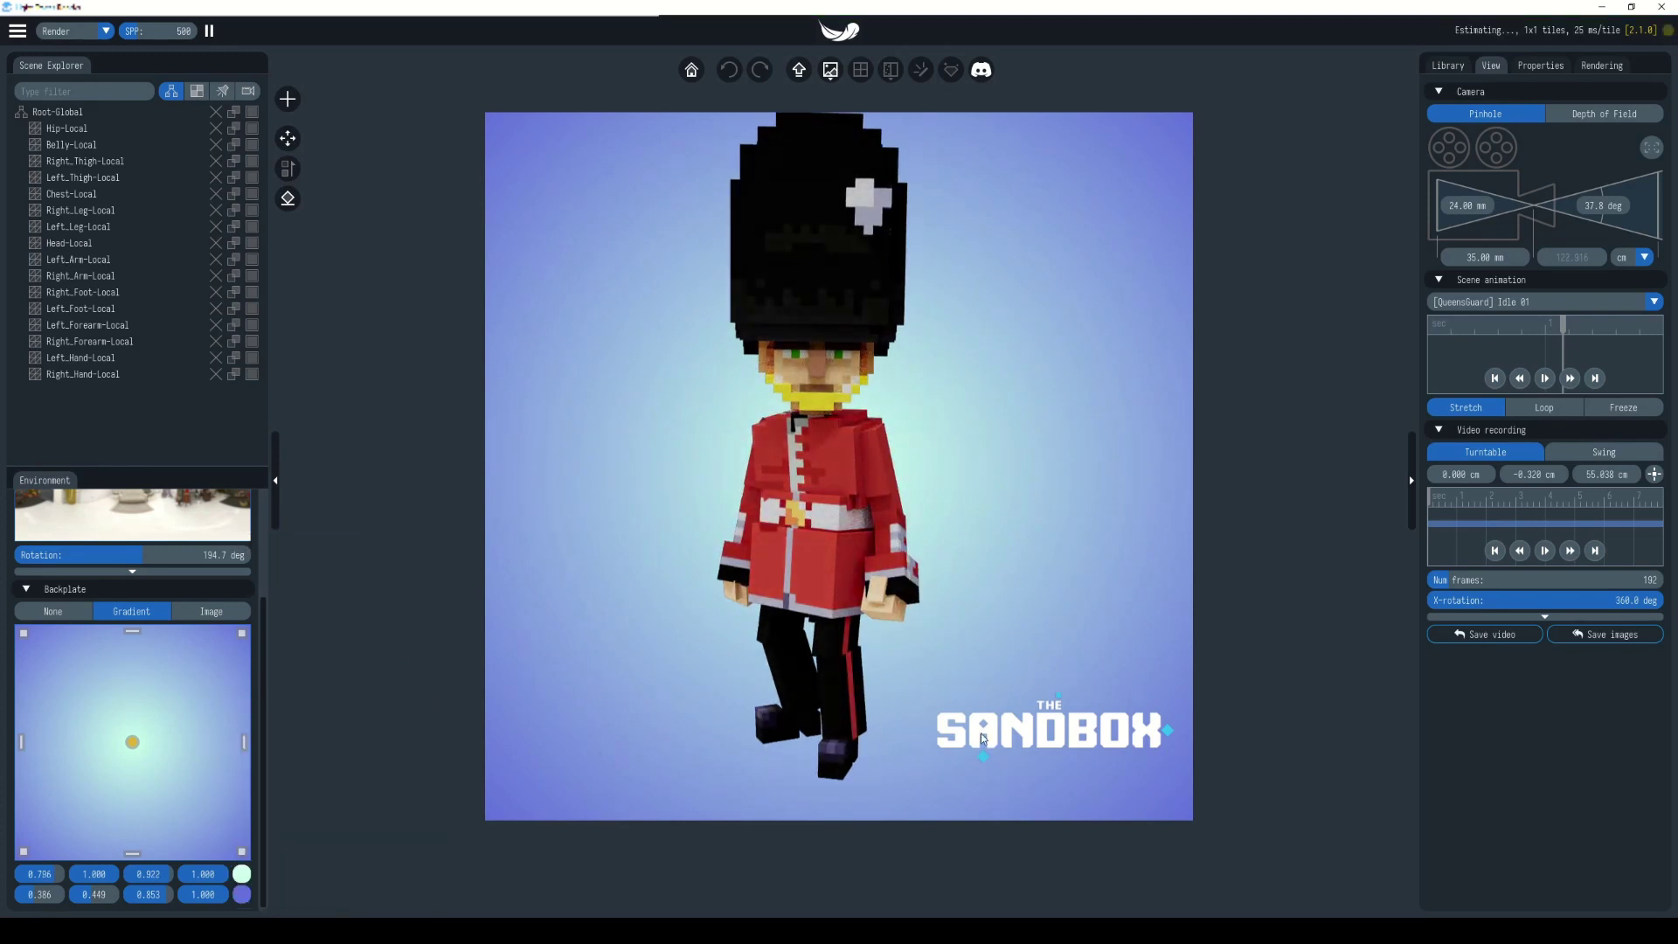
{"action": "scroll", "coordinate": [985, 726], "scroll_direction": "down", "scroll_amount": 1}
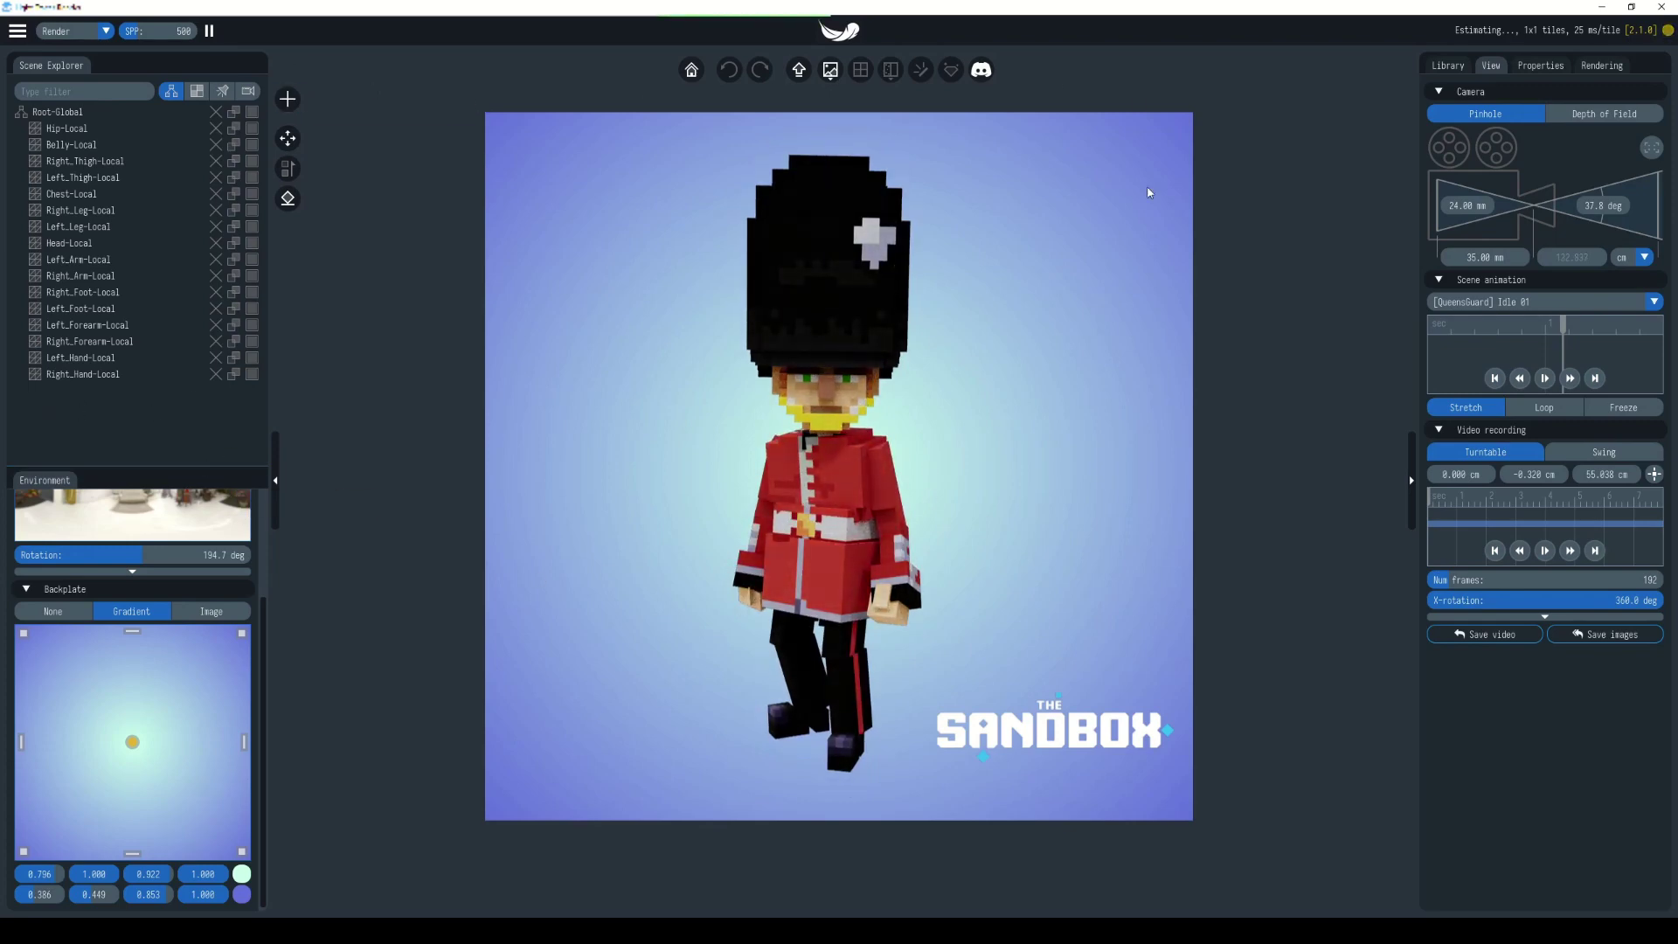
{"action": "left_click", "coordinate": [287, 99]}
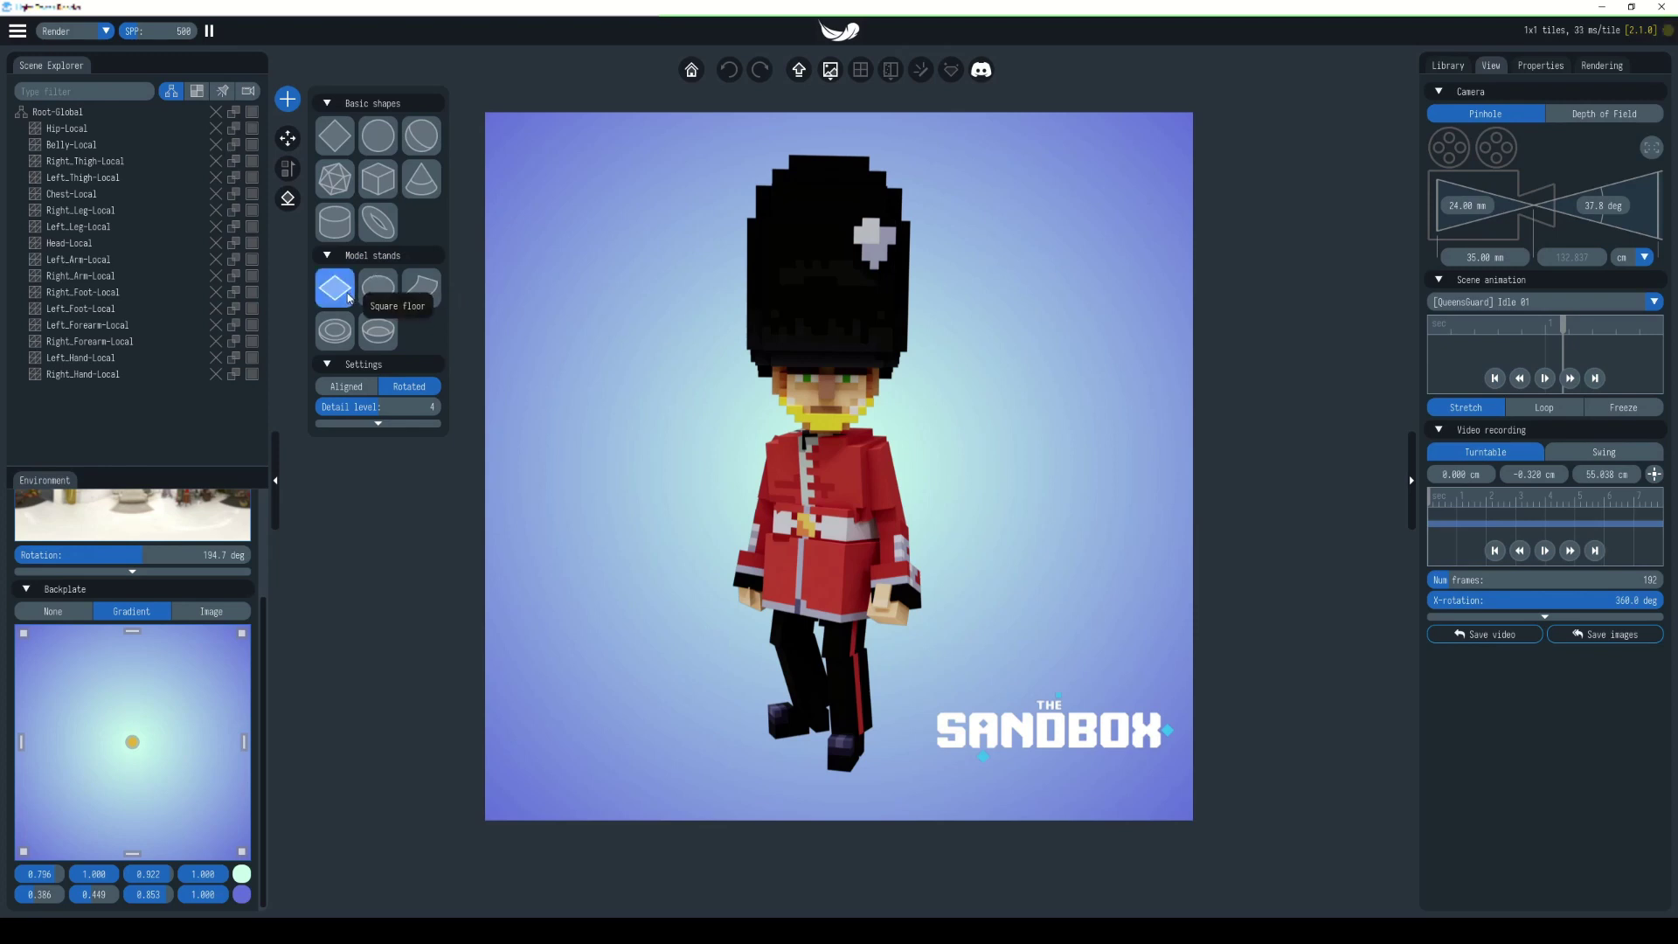
- Add a square floor and a turntable stand under the guard
{"action": "left_click", "coordinate": [348, 297]}
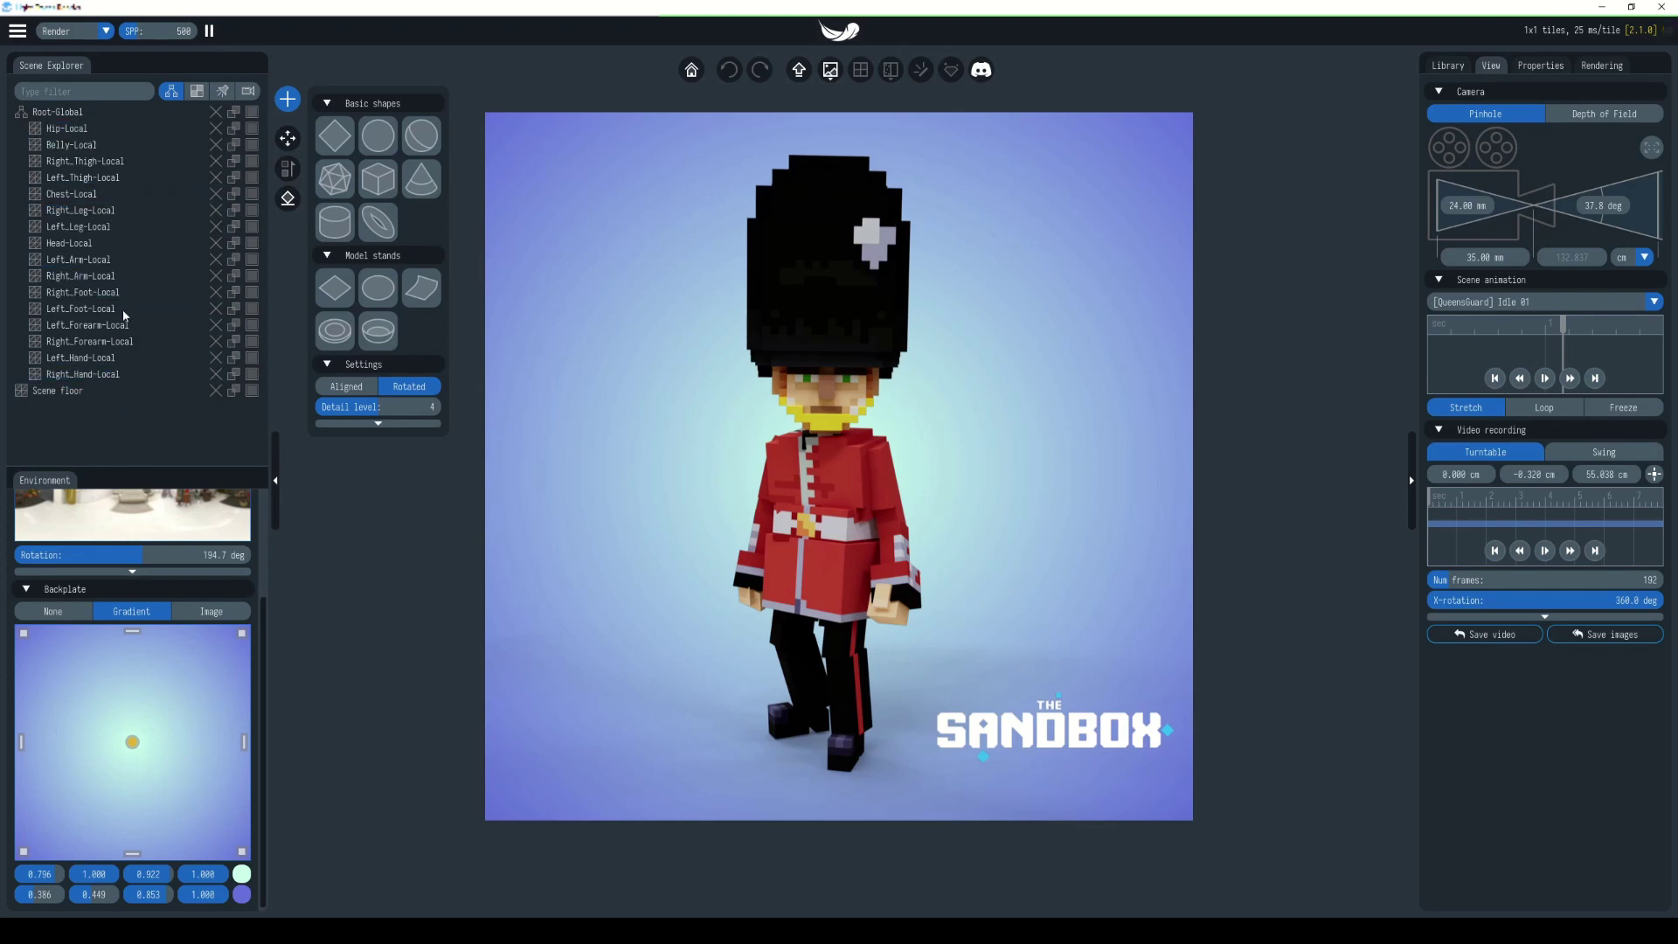
{"action": "left_click", "coordinate": [336, 332]}
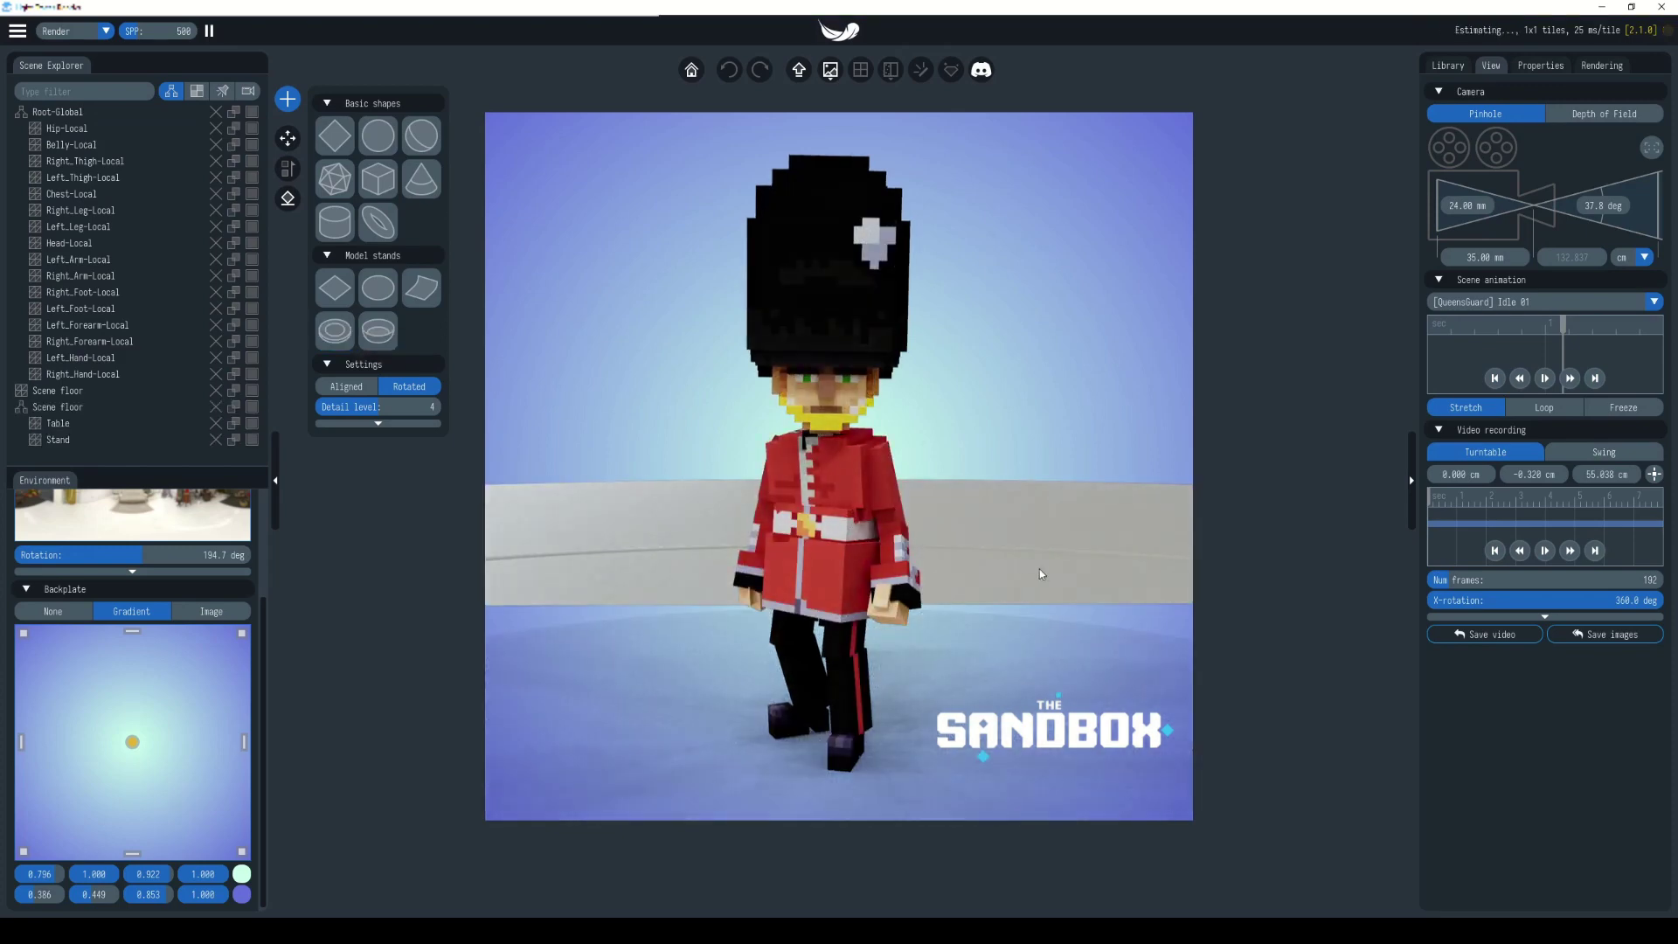
{"action": "left_click_drag", "start_coordinate": [985, 605], "coordinate": [884, 585]}
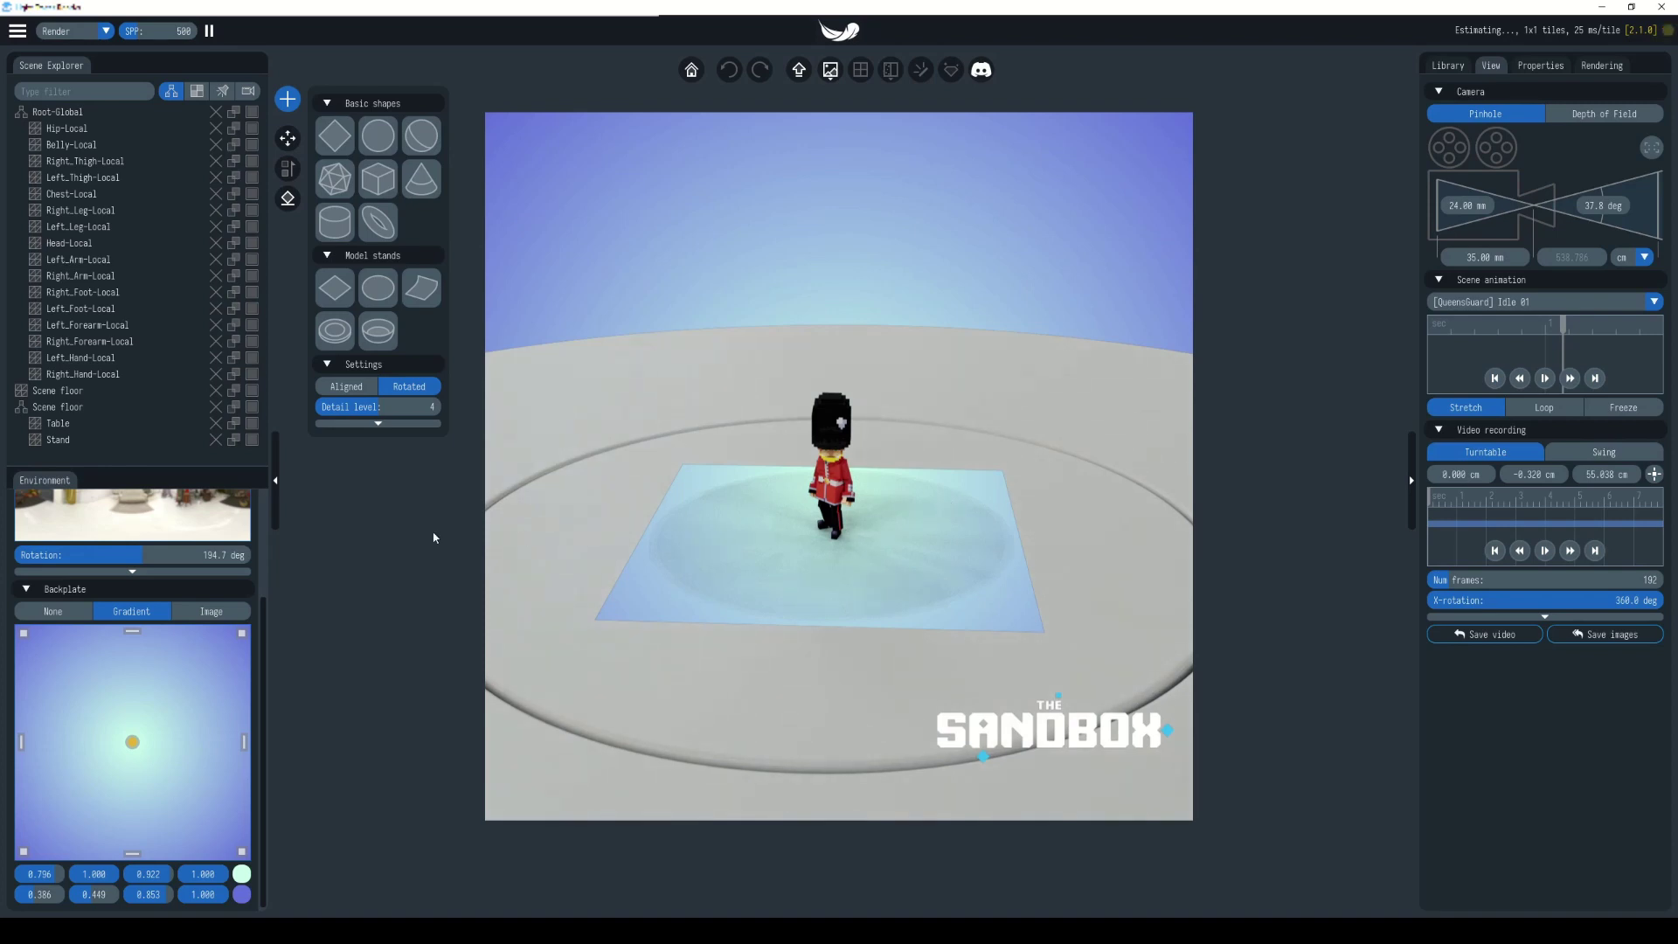
- Delete the scene floor holding the table and turntable stand
{"action": "left_click", "coordinate": [120, 394]}
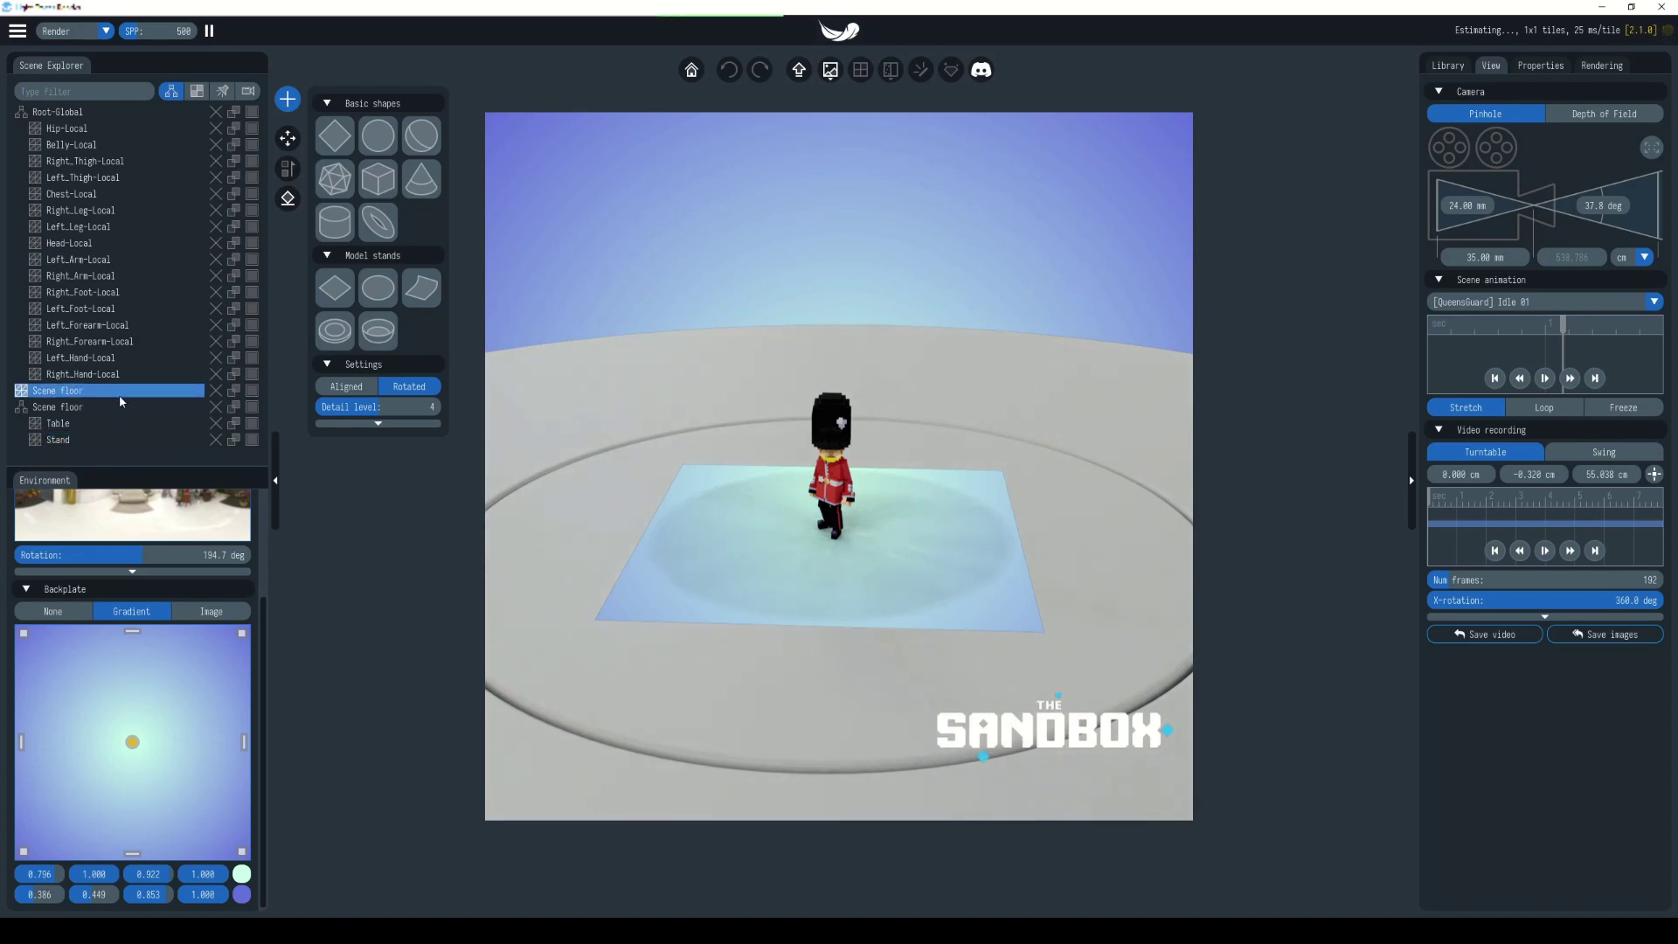
{"action": "left_click", "coordinate": [215, 390]}
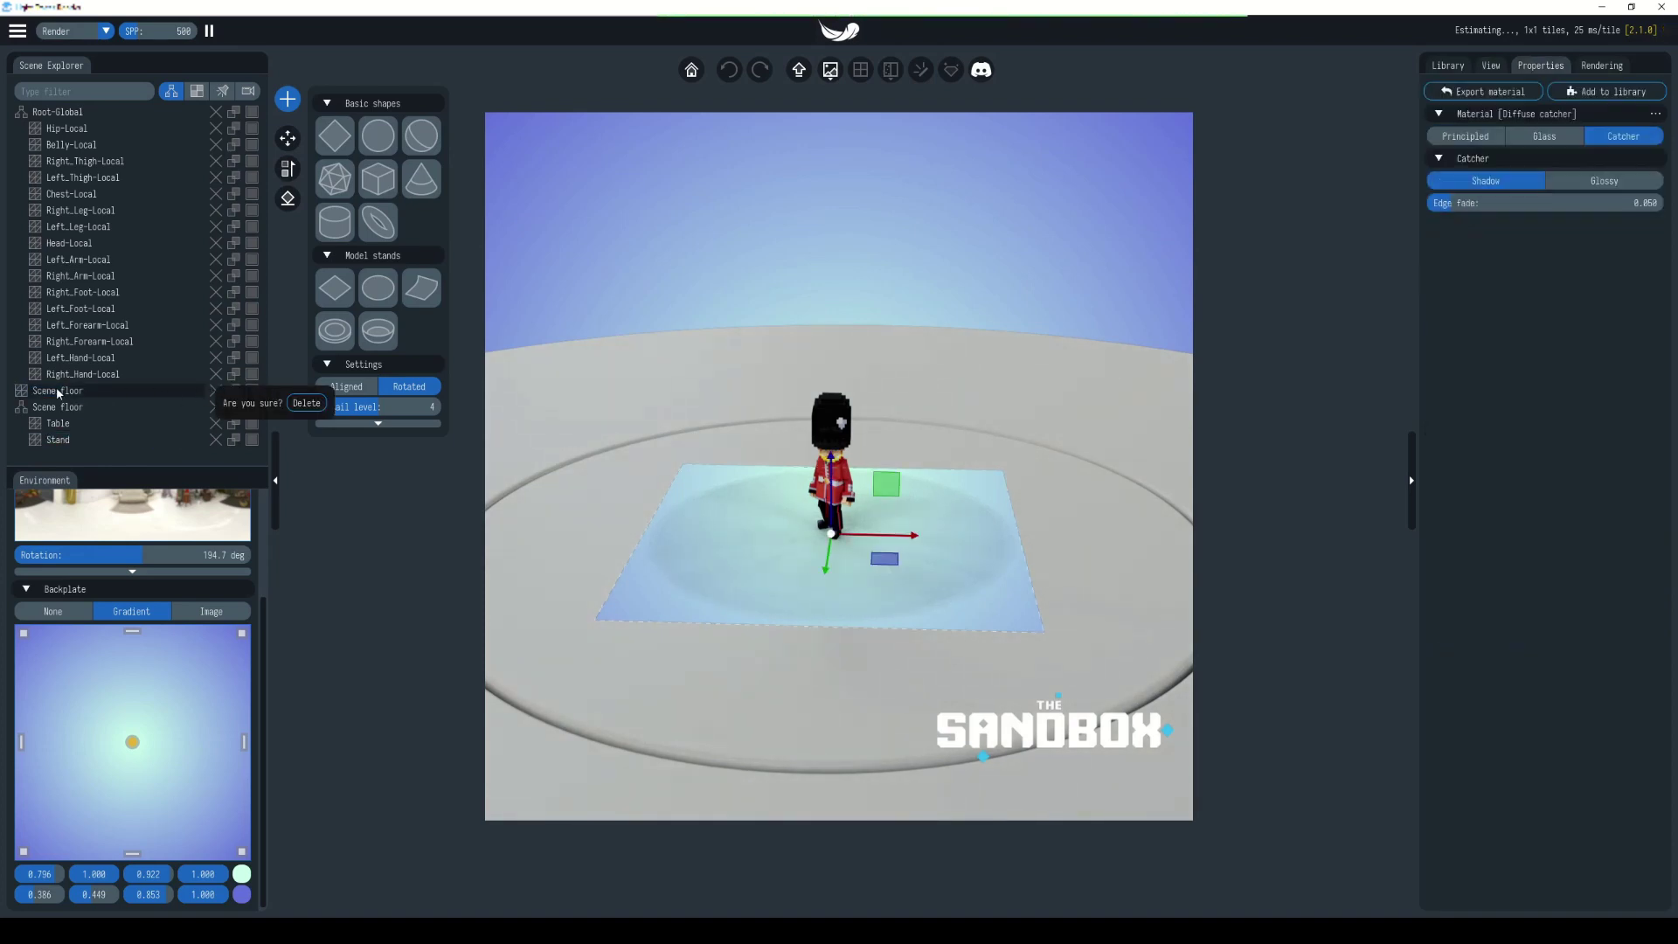
{"action": "left_click", "coordinate": [306, 403]}
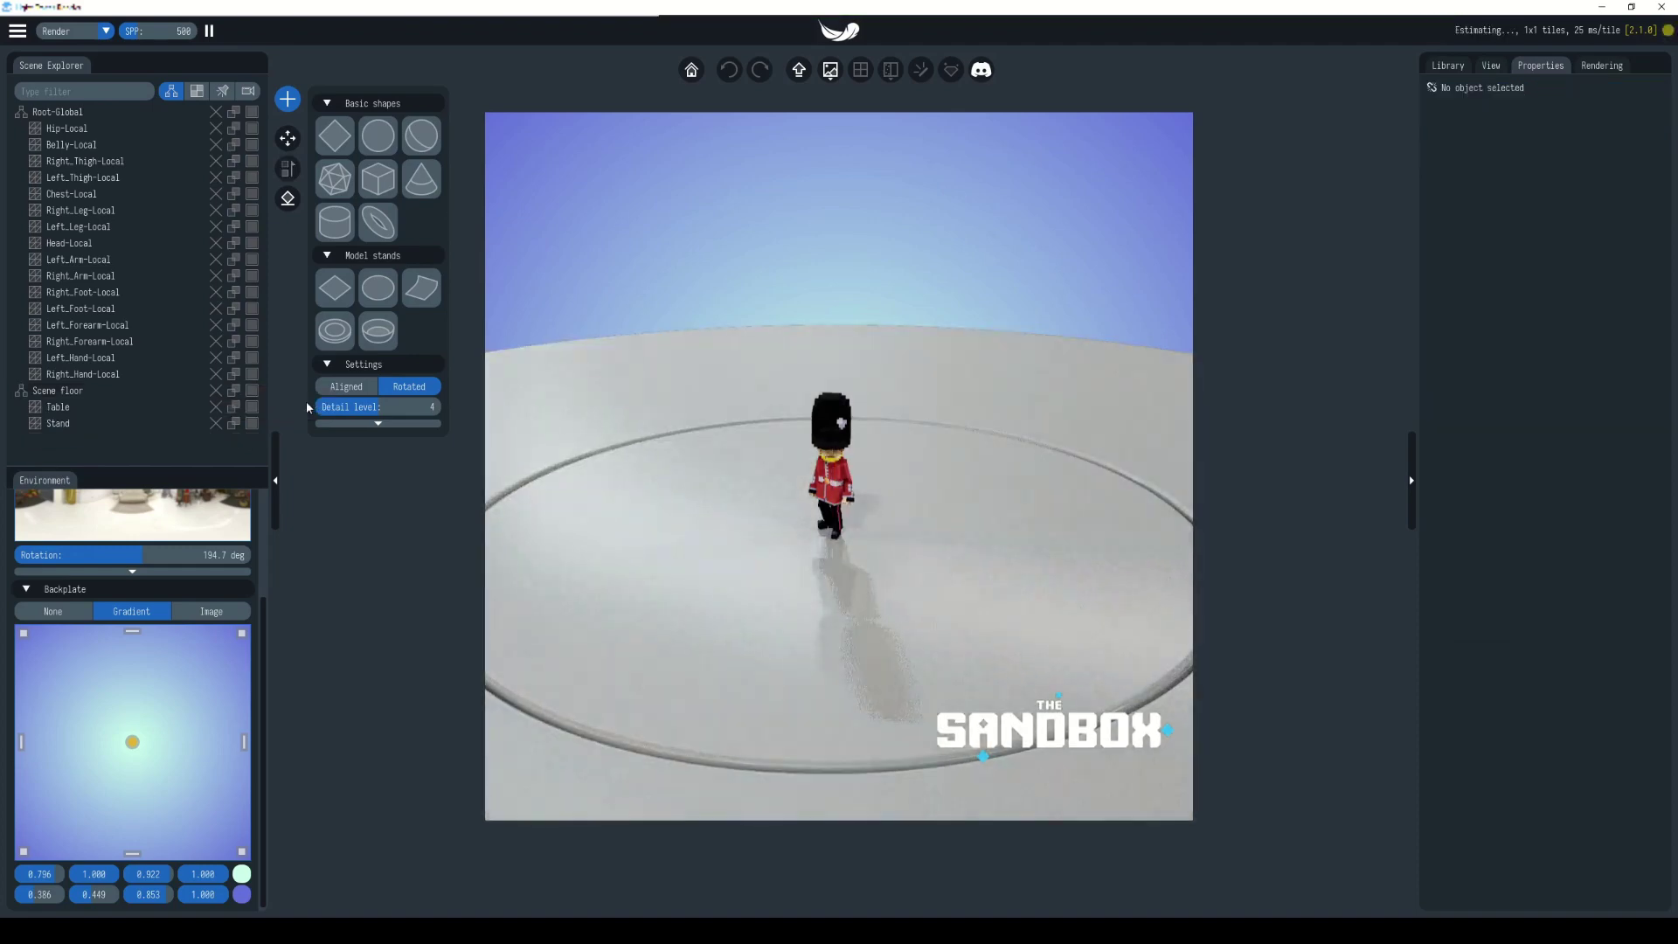
{"action": "key", "text": "ctrl+z"}
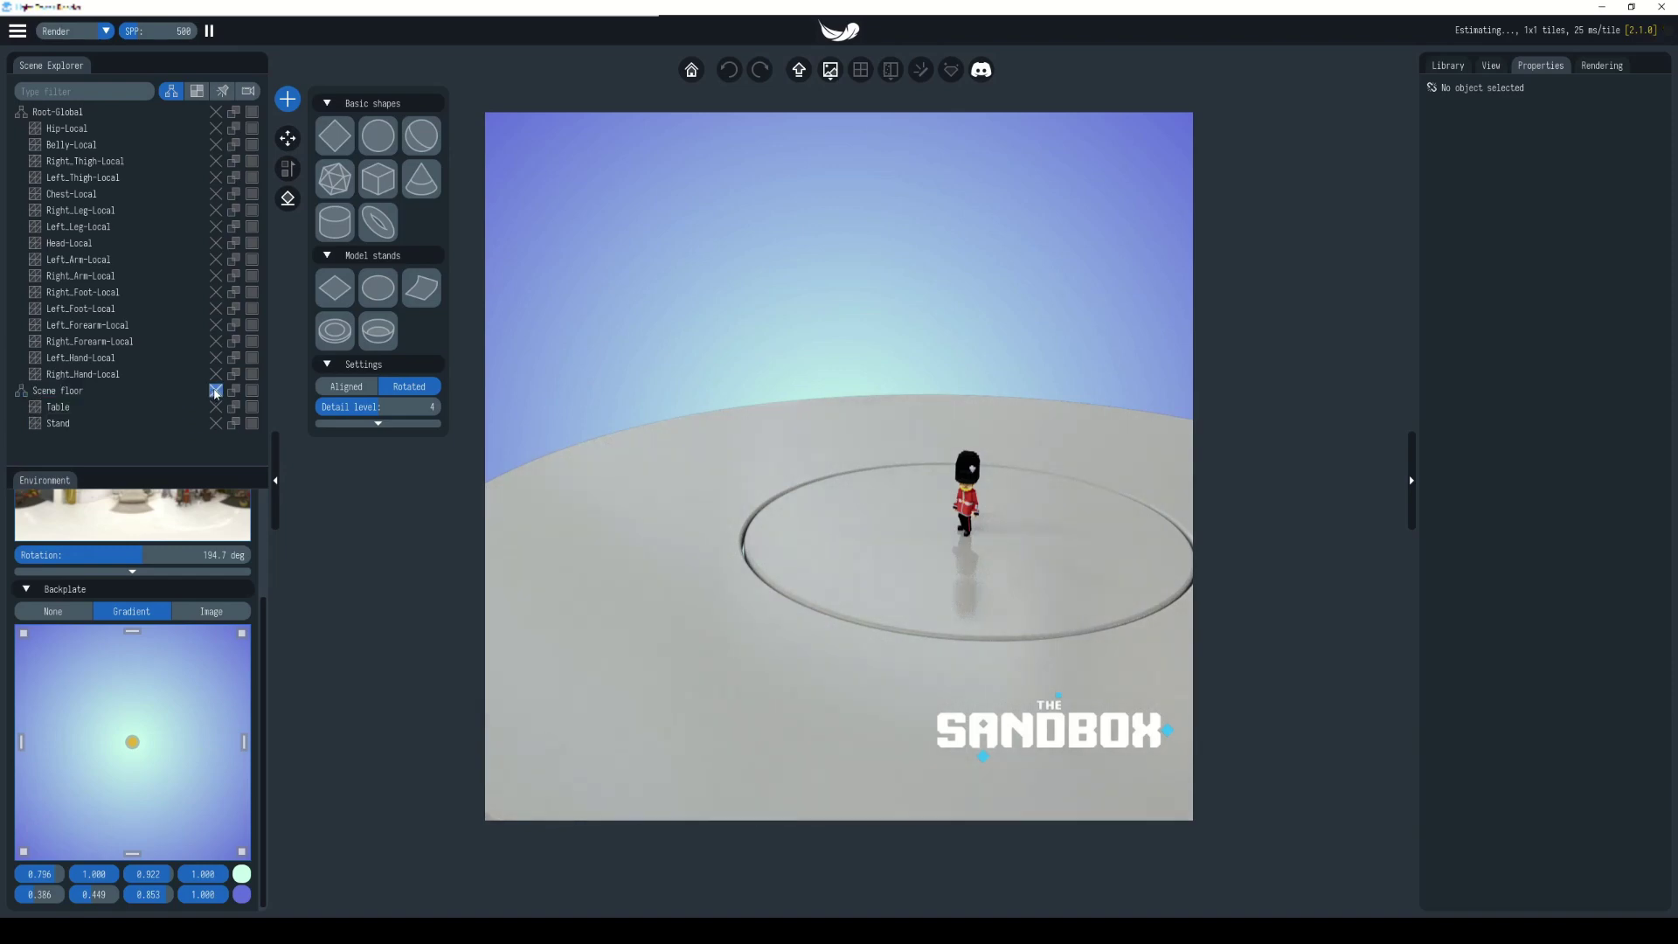
{"action": "left_click", "coordinate": [216, 391]}
{"action": "left_click", "coordinate": [307, 406]}
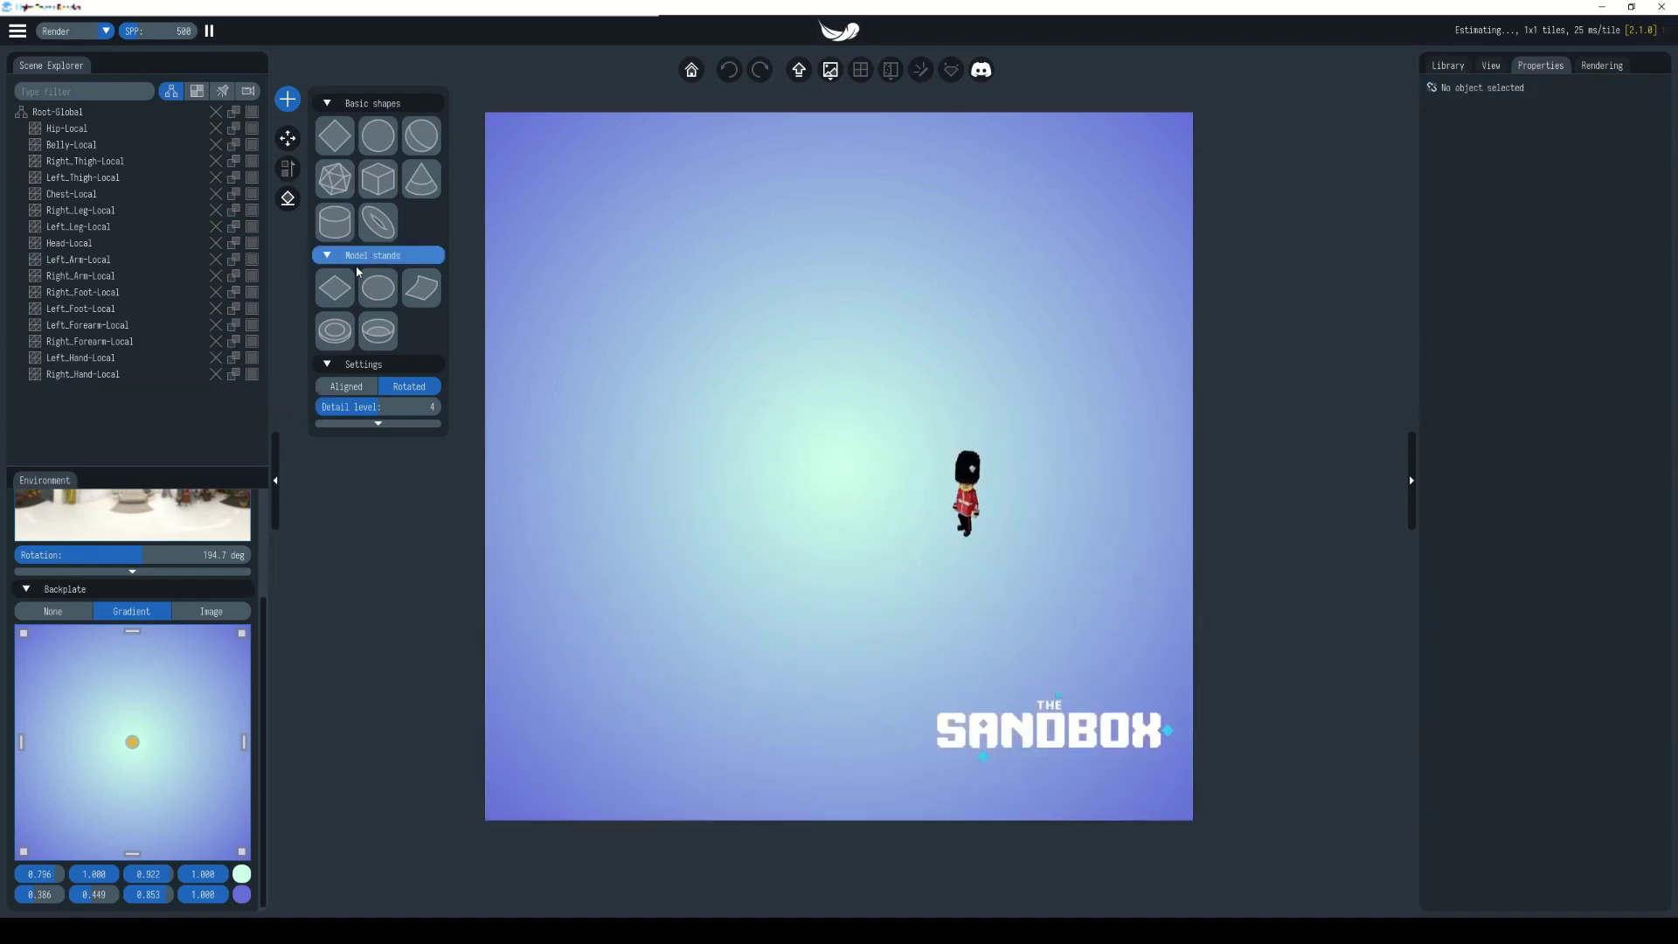
- Add a plain square floor, reframe the camera on the guard and restore the gradient backdrop
{"action": "left_click", "coordinate": [335, 285]}
{"action": "left_click_drag", "start_coordinate": [1002, 539], "coordinate": [856, 516]}
{"action": "scroll", "coordinate": [851, 561], "scroll_direction": "up", "scroll_amount": 5}
{"action": "left_click", "coordinate": [52, 611]}
{"action": "left_click", "coordinate": [131, 611]}
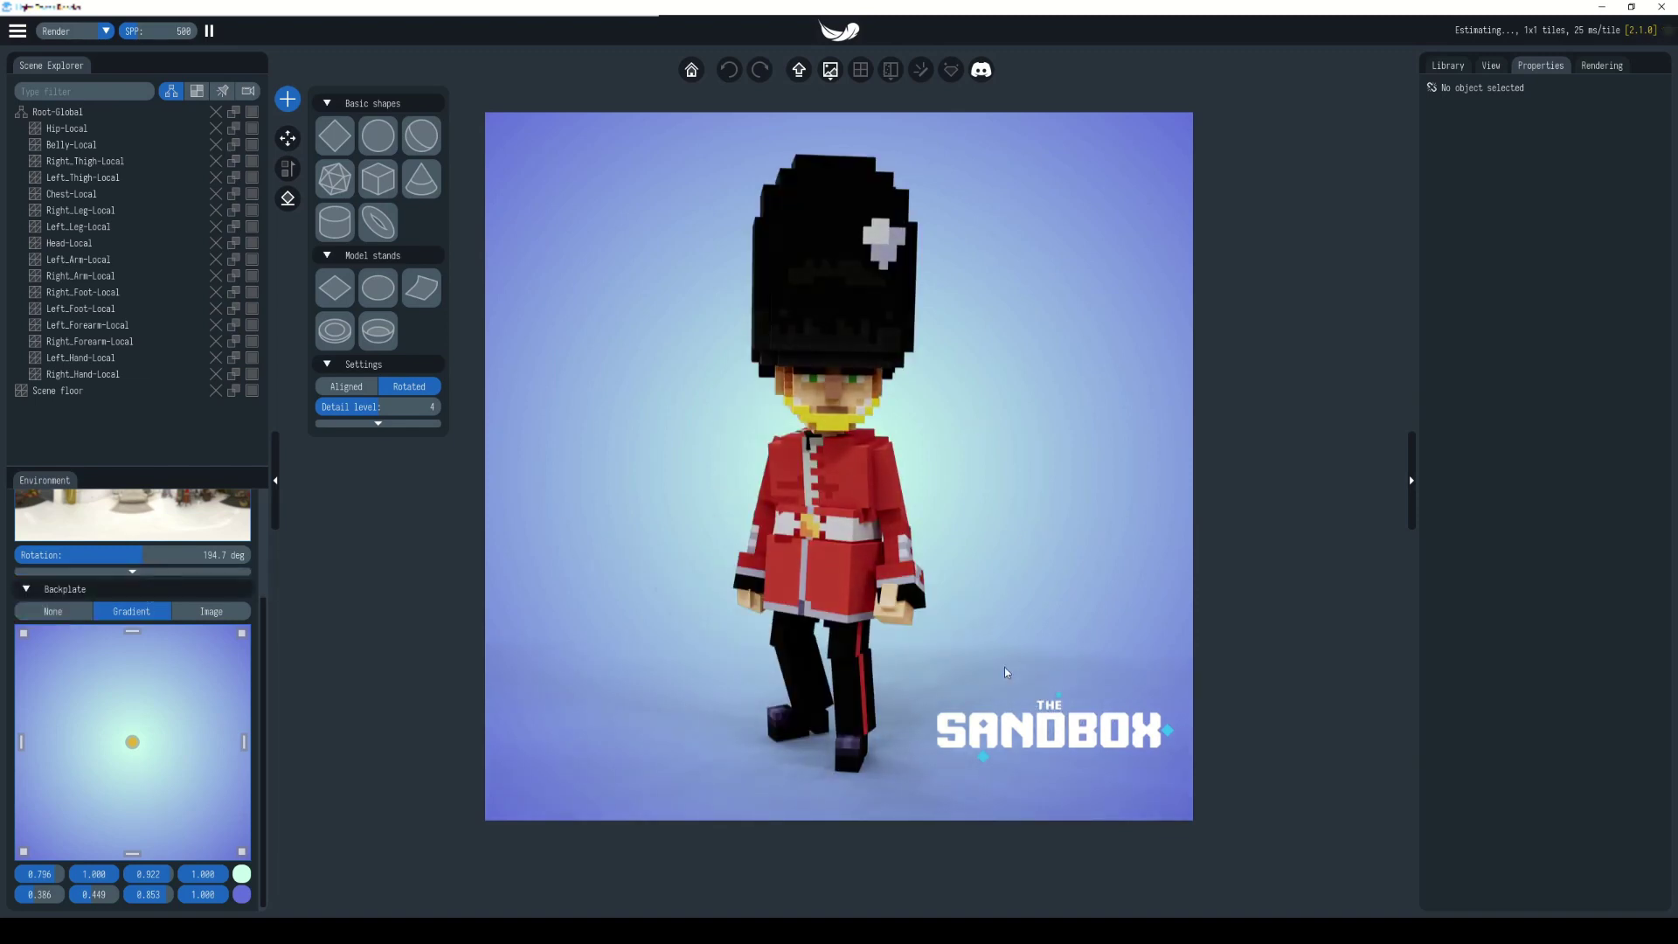
{"action": "scroll", "coordinate": [131, 559], "scroll_direction": "up", "scroll_amount": 3}
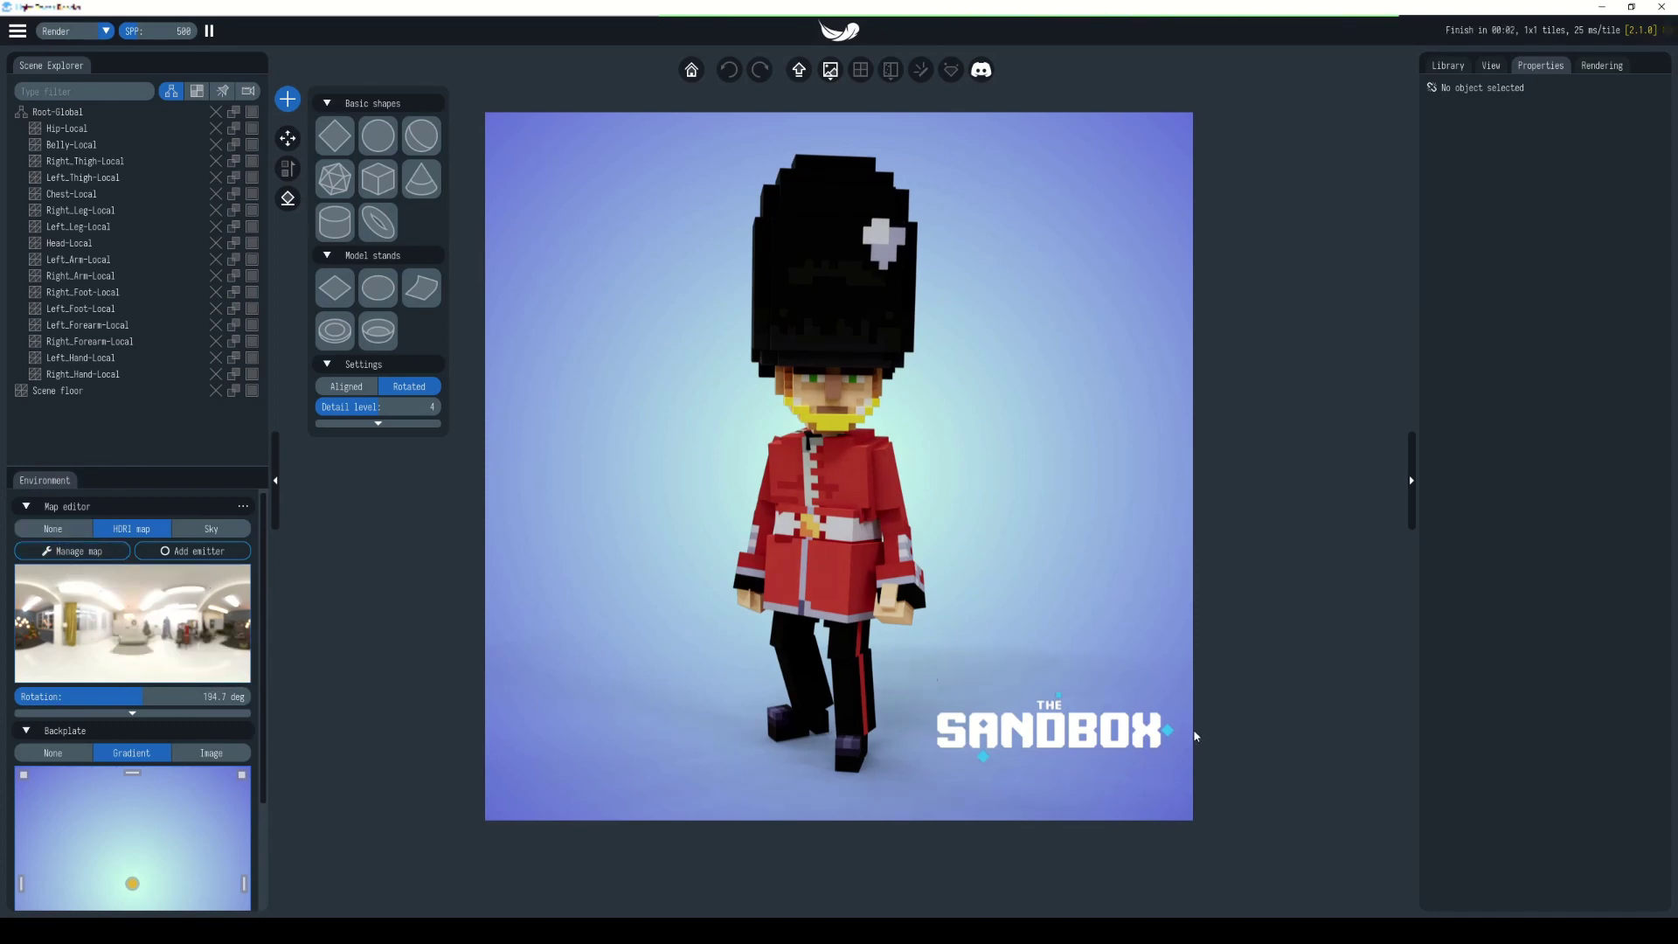
- Light the scene with rustig_koppie.hdr rotated to 118.1 deg
{"action": "left_click", "coordinate": [71, 581]}
{"action": "left_click", "coordinate": [131, 612]}
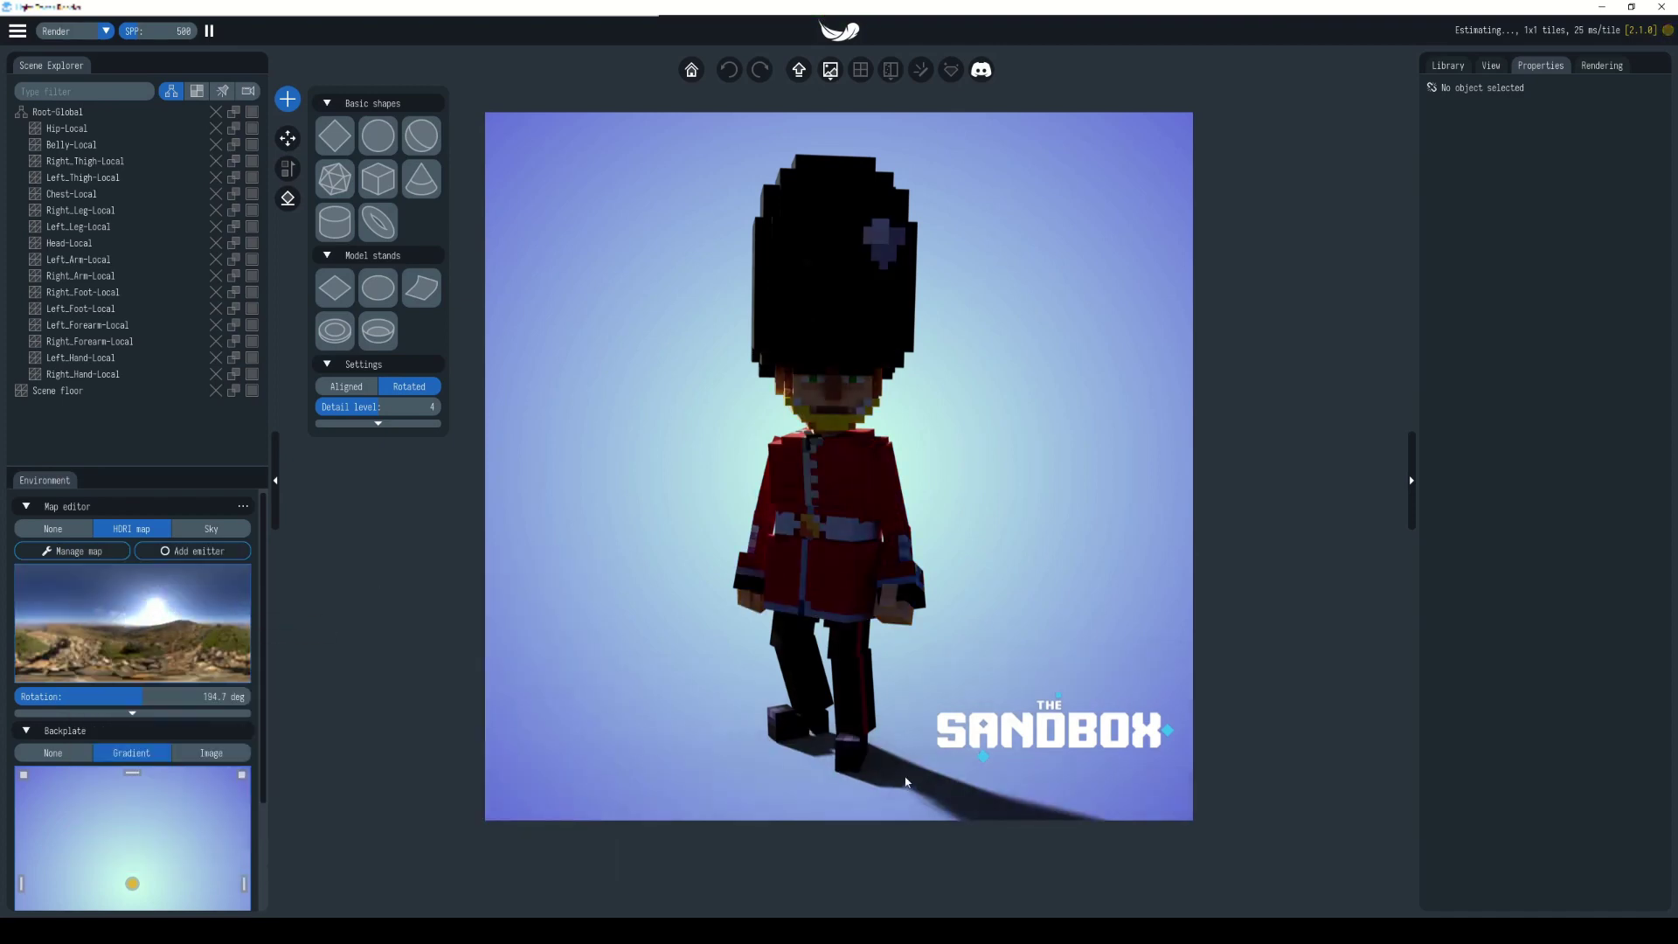
{"action": "left_click_drag", "start_coordinate": [158, 712], "coordinate": [102, 706]}
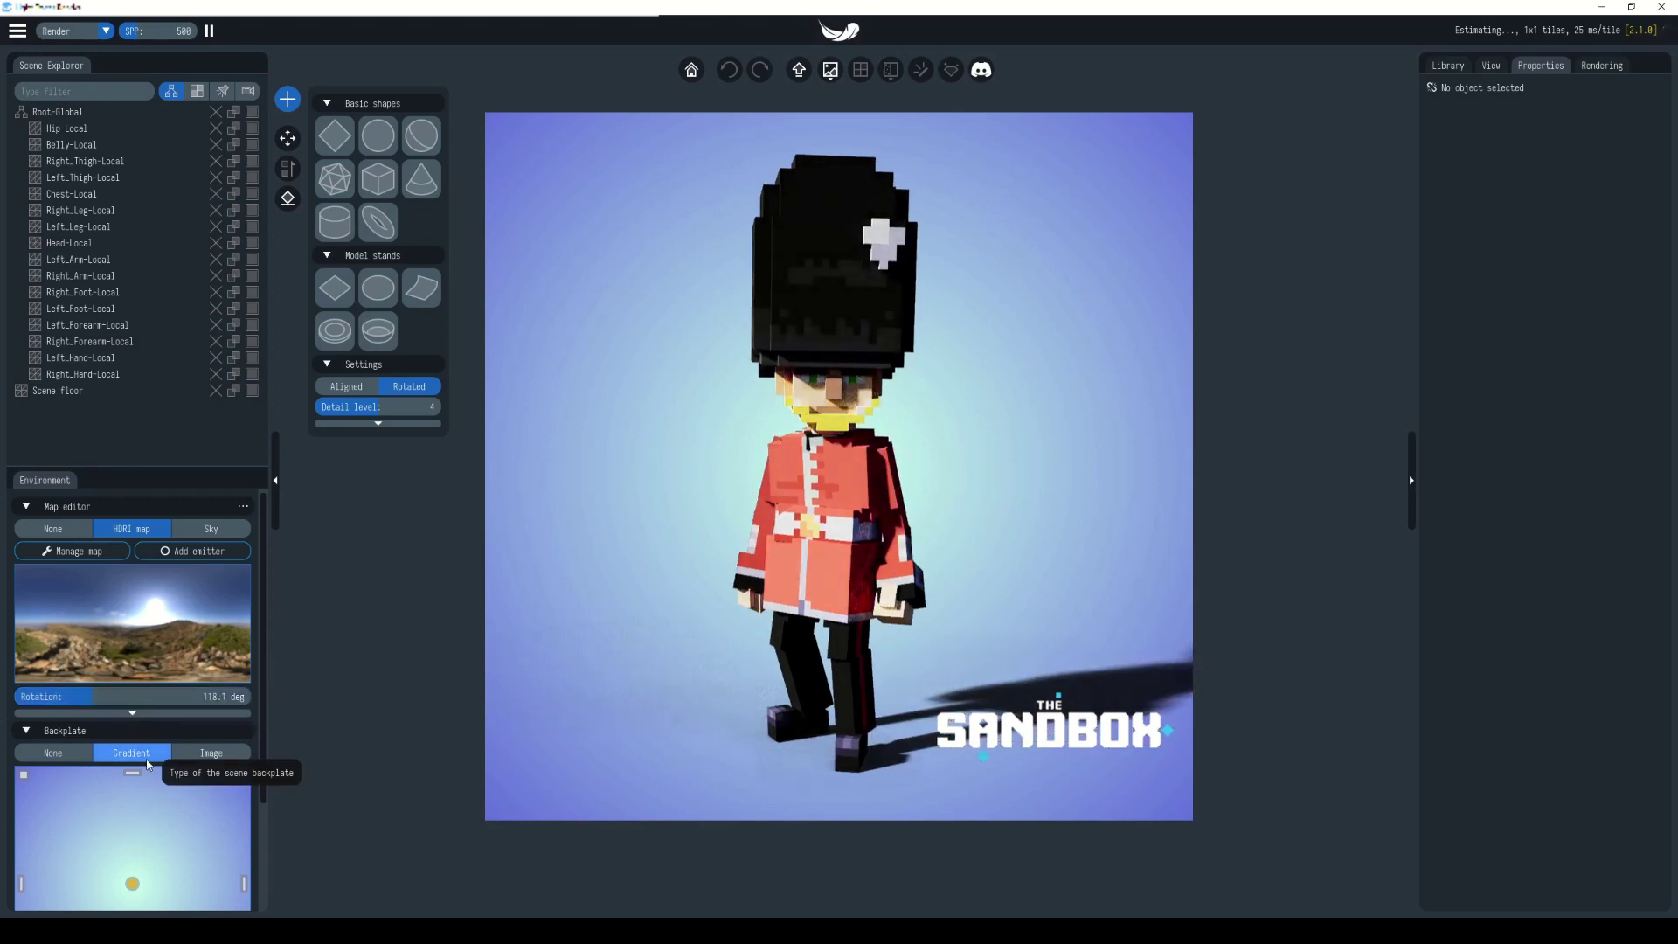
{"action": "left_click_drag", "start_coordinate": [94, 705], "coordinate": [85, 699]}
{"action": "left_click", "coordinate": [132, 712]}
{"action": "scroll", "coordinate": [44, 725], "scroll_direction": "down", "scroll_amount": 1}
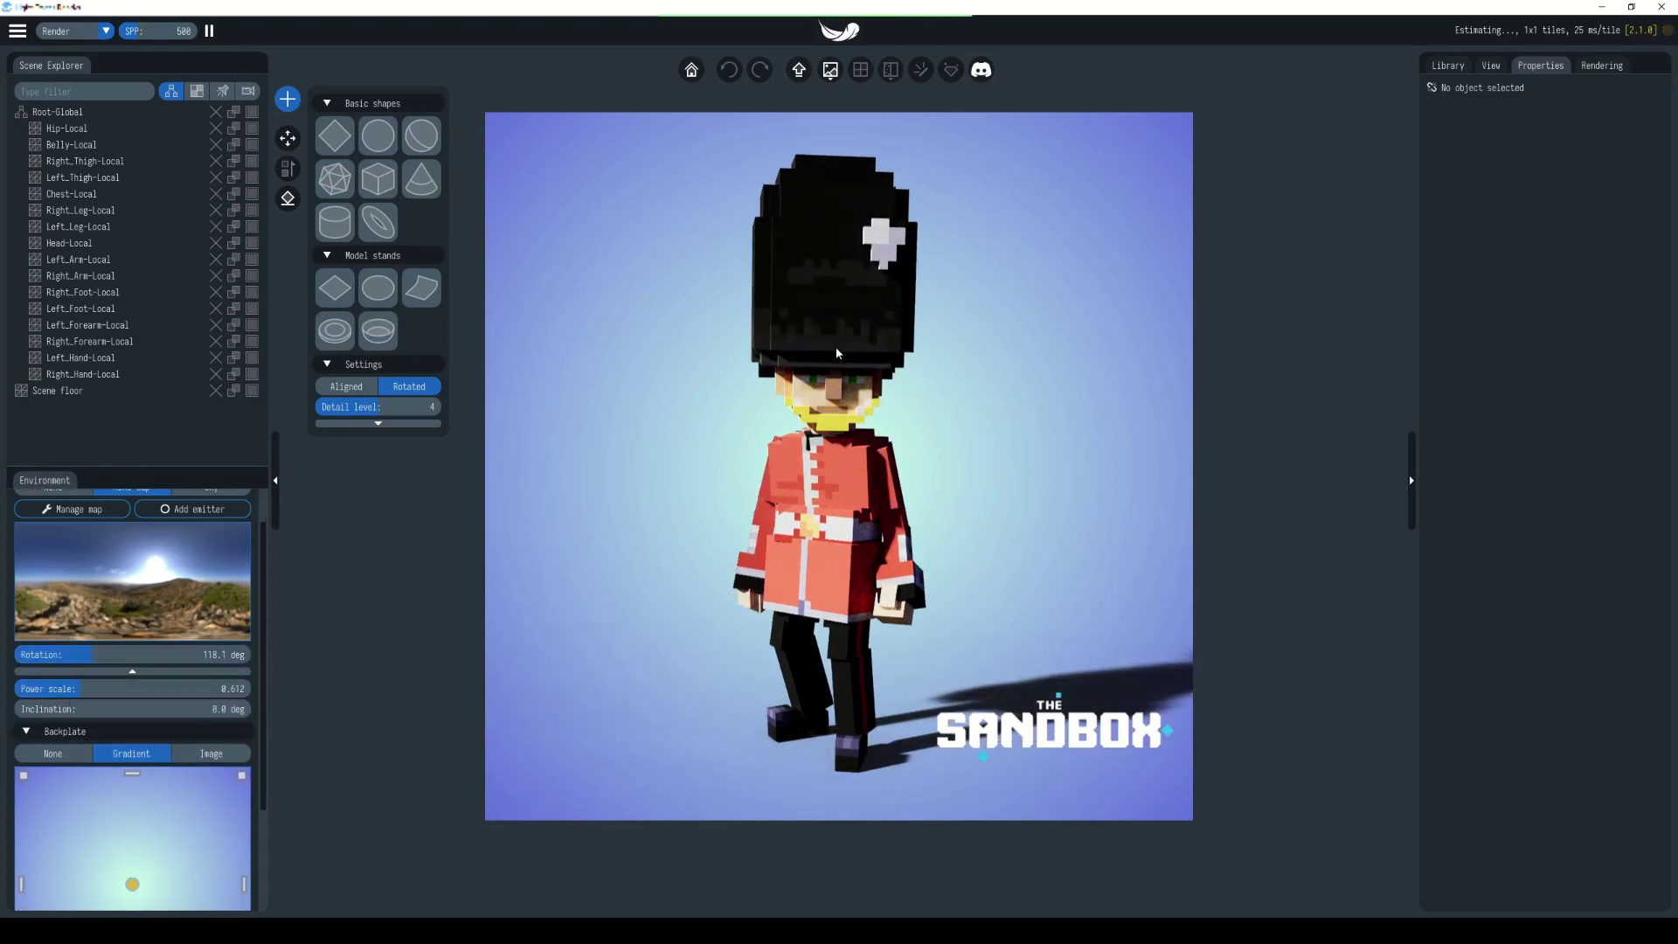
- Switch the environment map to palermo_sidewalk.hdr and close the shape-adding panel
{"action": "left_click", "coordinate": [72, 509]}
{"action": "scroll", "coordinate": [133, 569], "scroll_direction": "up", "scroll_amount": 5}
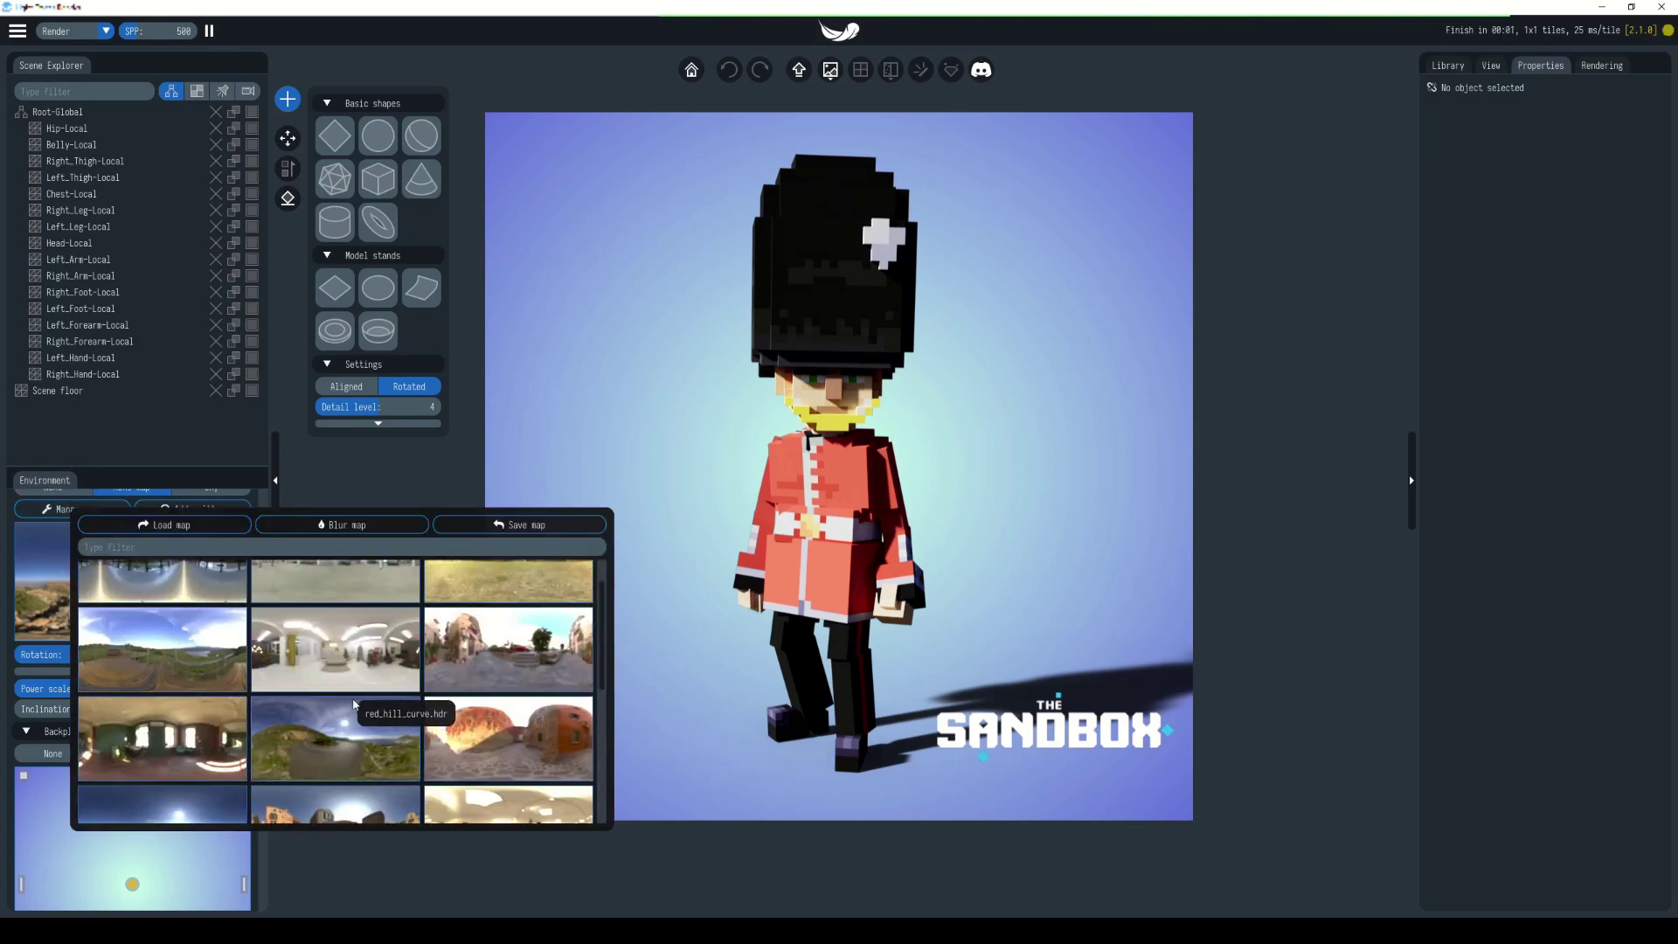
{"action": "left_click", "coordinate": [529, 651]}
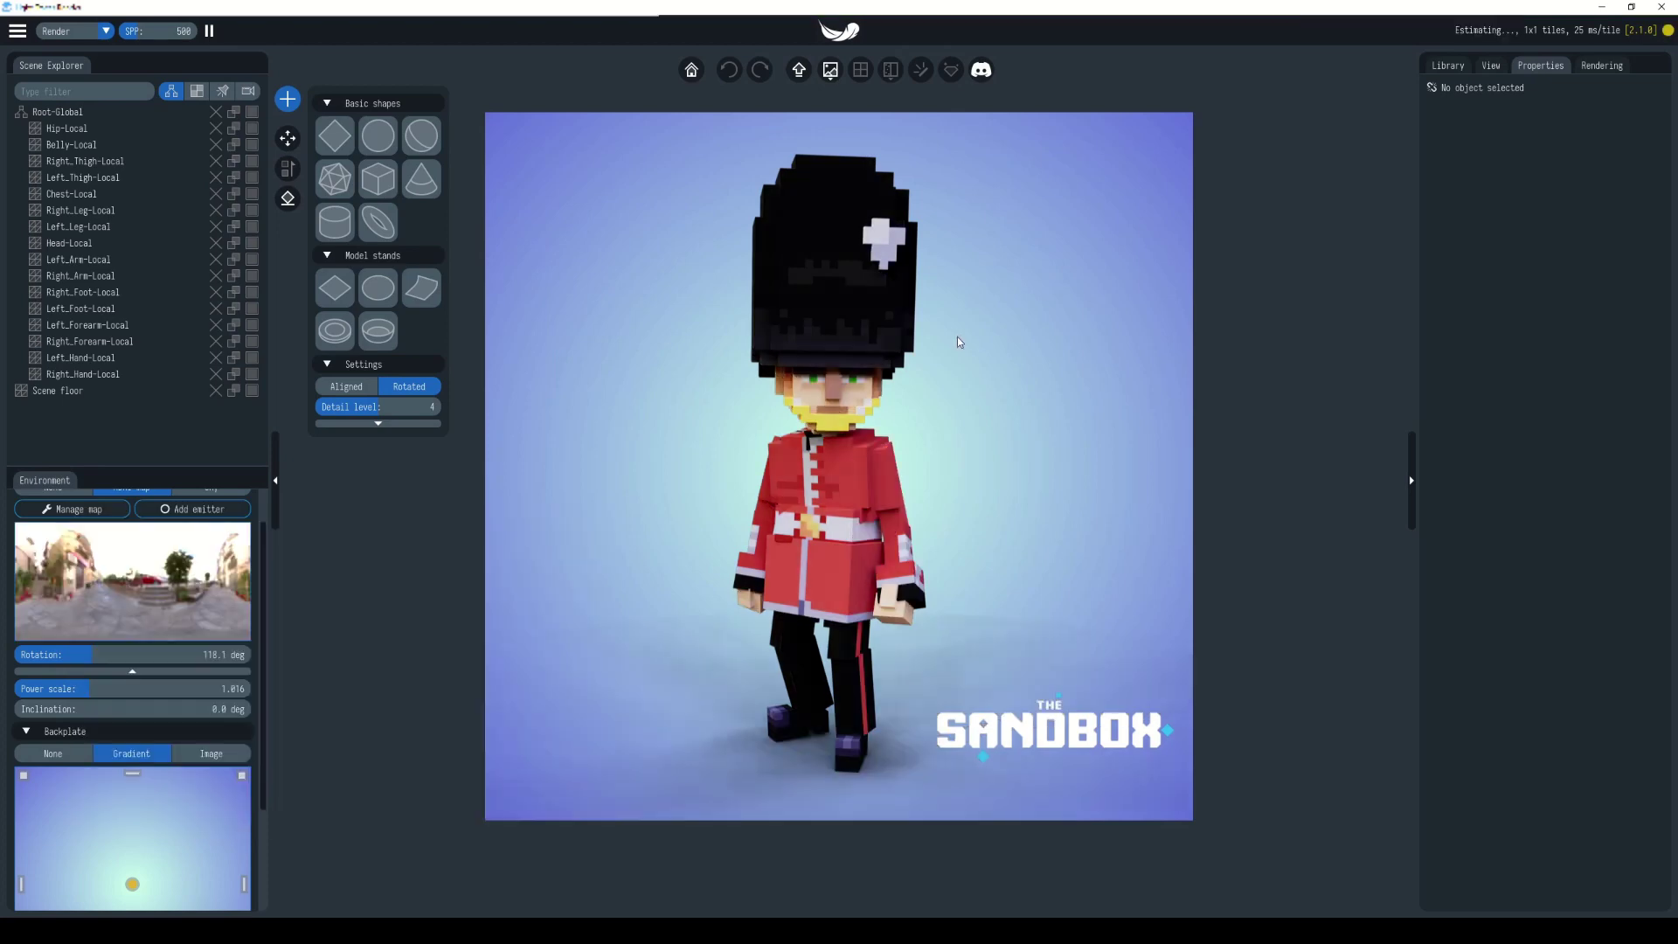
{"action": "left_click", "coordinate": [288, 98]}
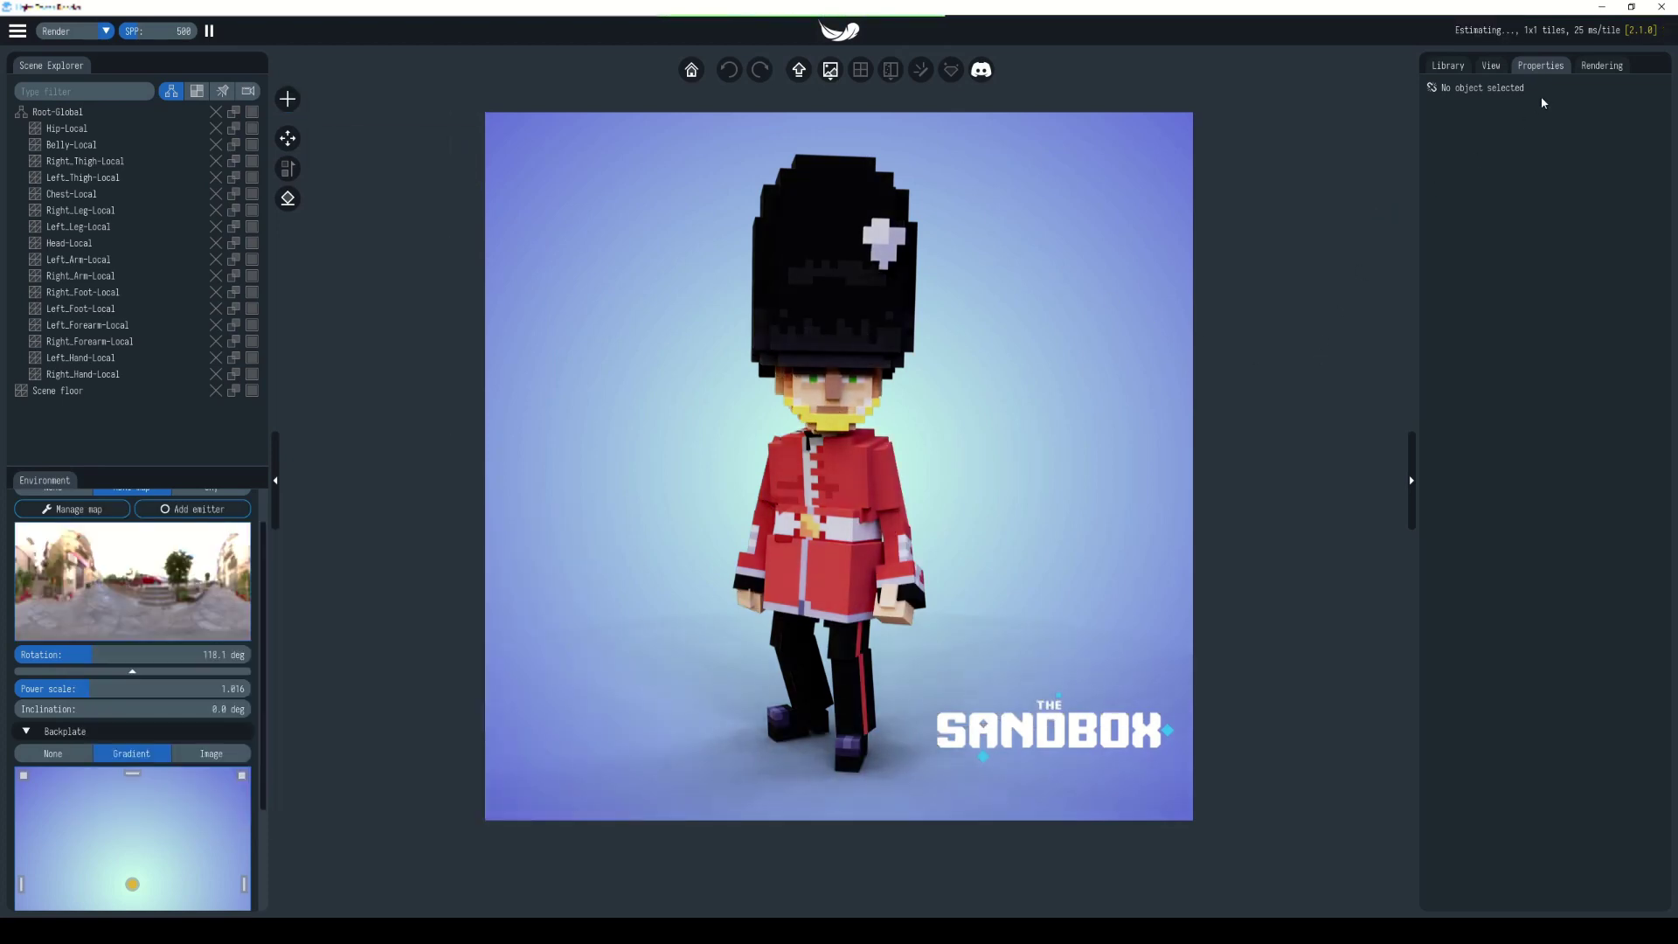
- Set bloom intensity to 0.59, shift the SANDBOX watermark lower and orbit the camera closer
{"action": "left_click", "coordinate": [1599, 65]}
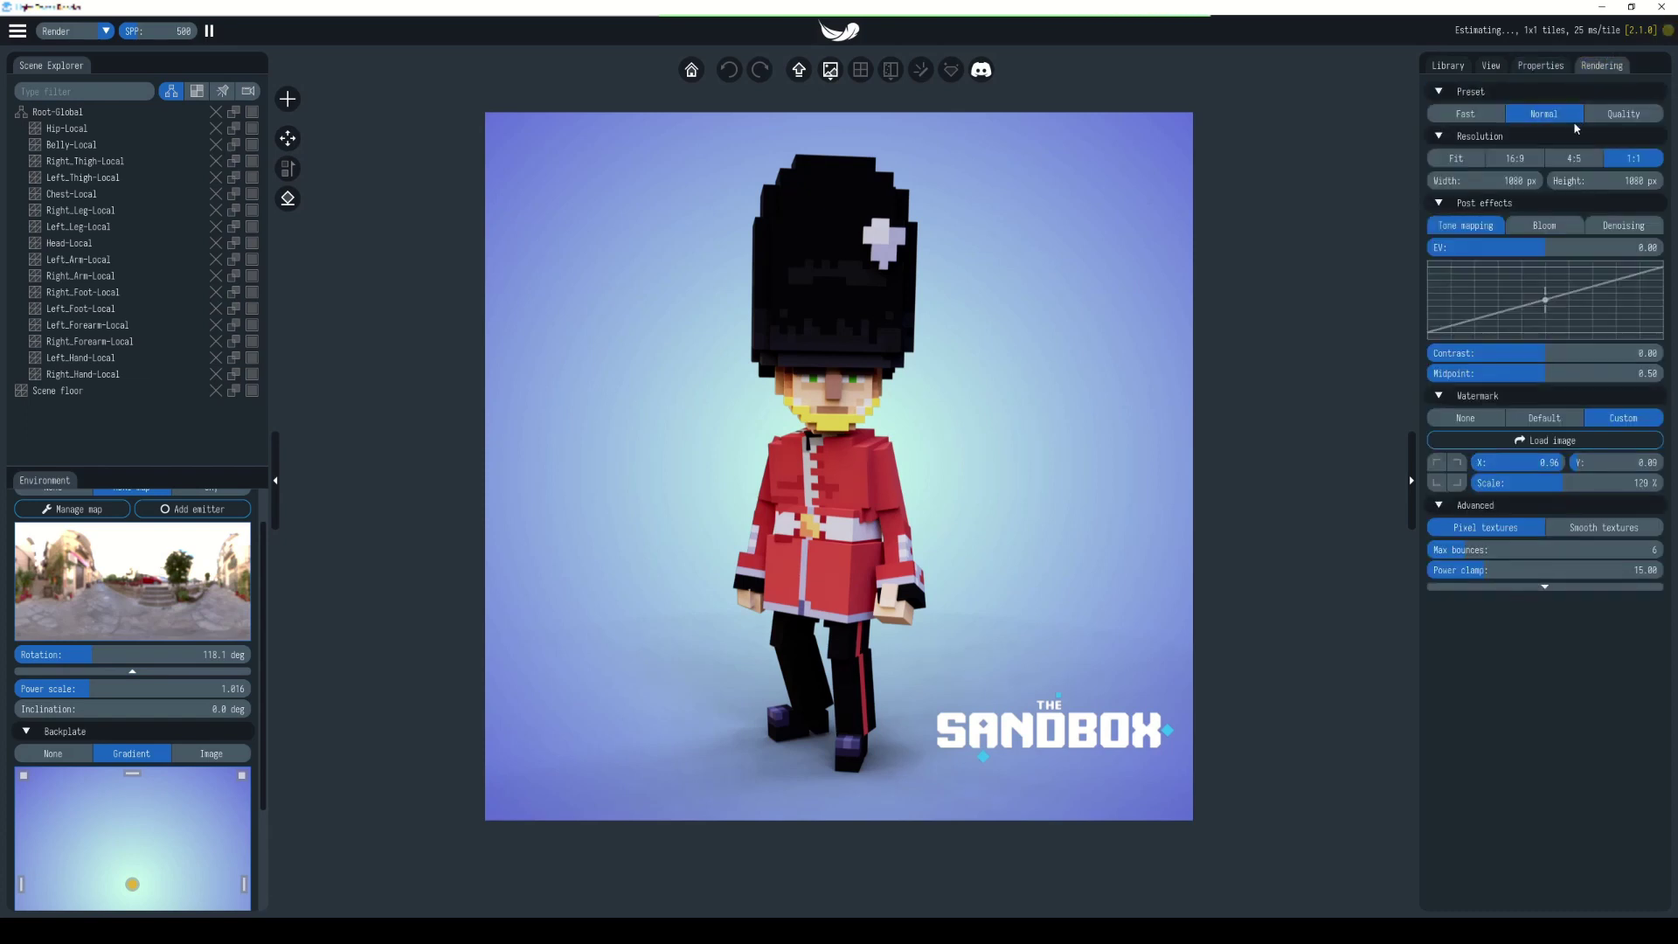
{"action": "left_click", "coordinate": [1535, 225]}
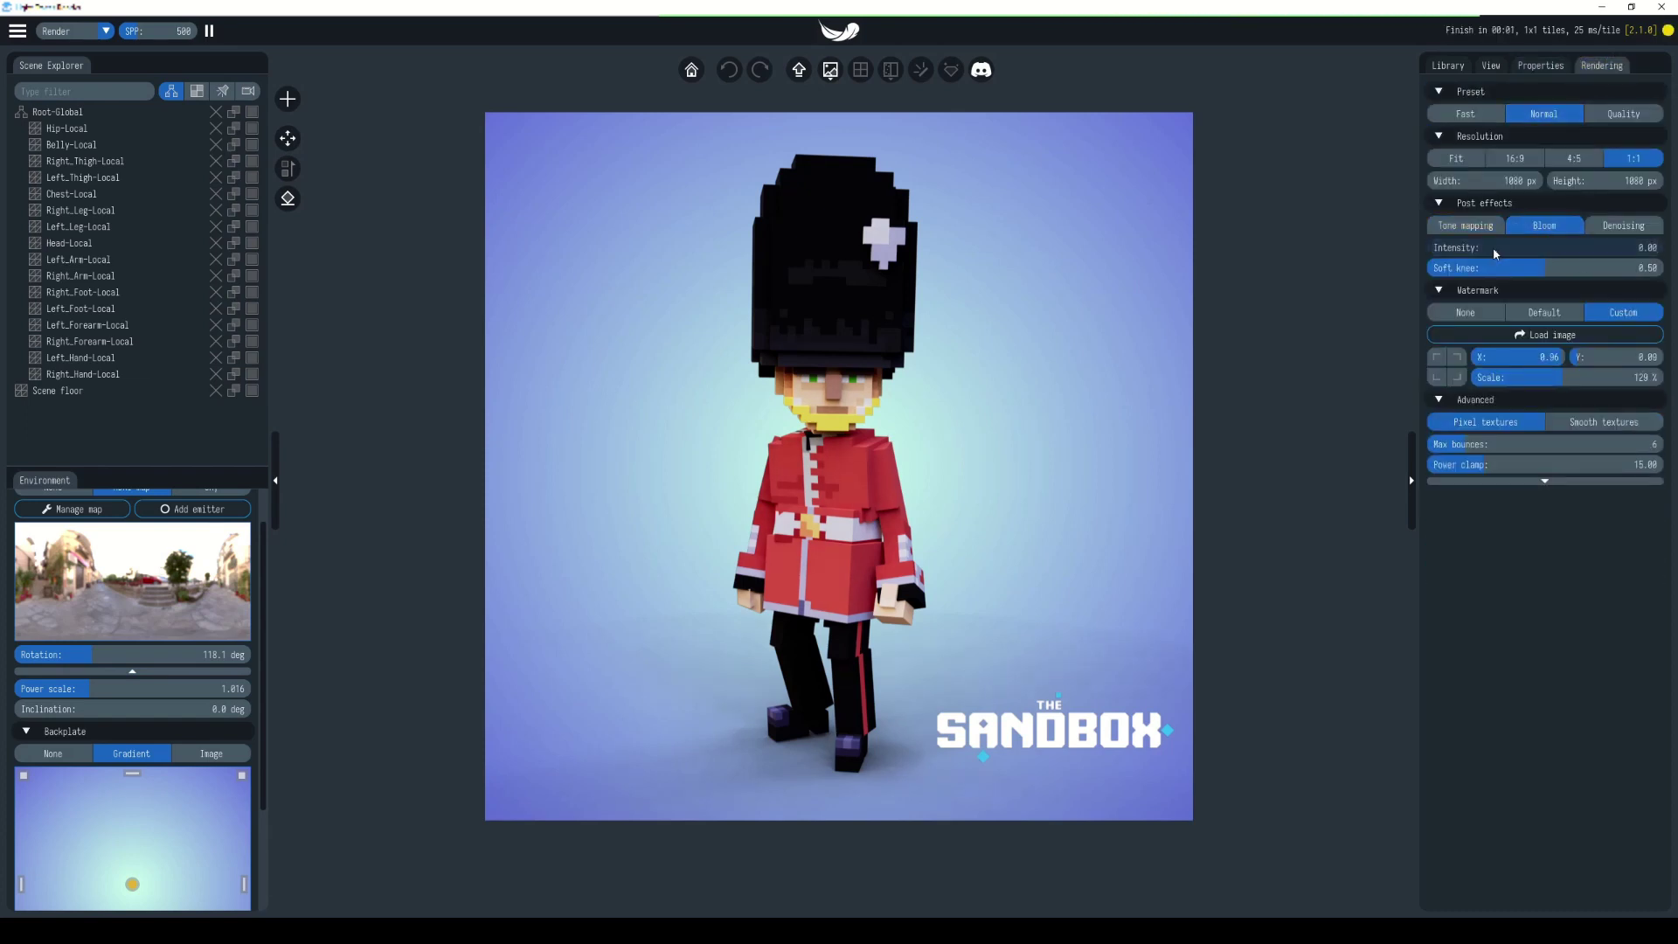
{"action": "left_click_drag", "start_coordinate": [1465, 251], "coordinate": [1564, 252]}
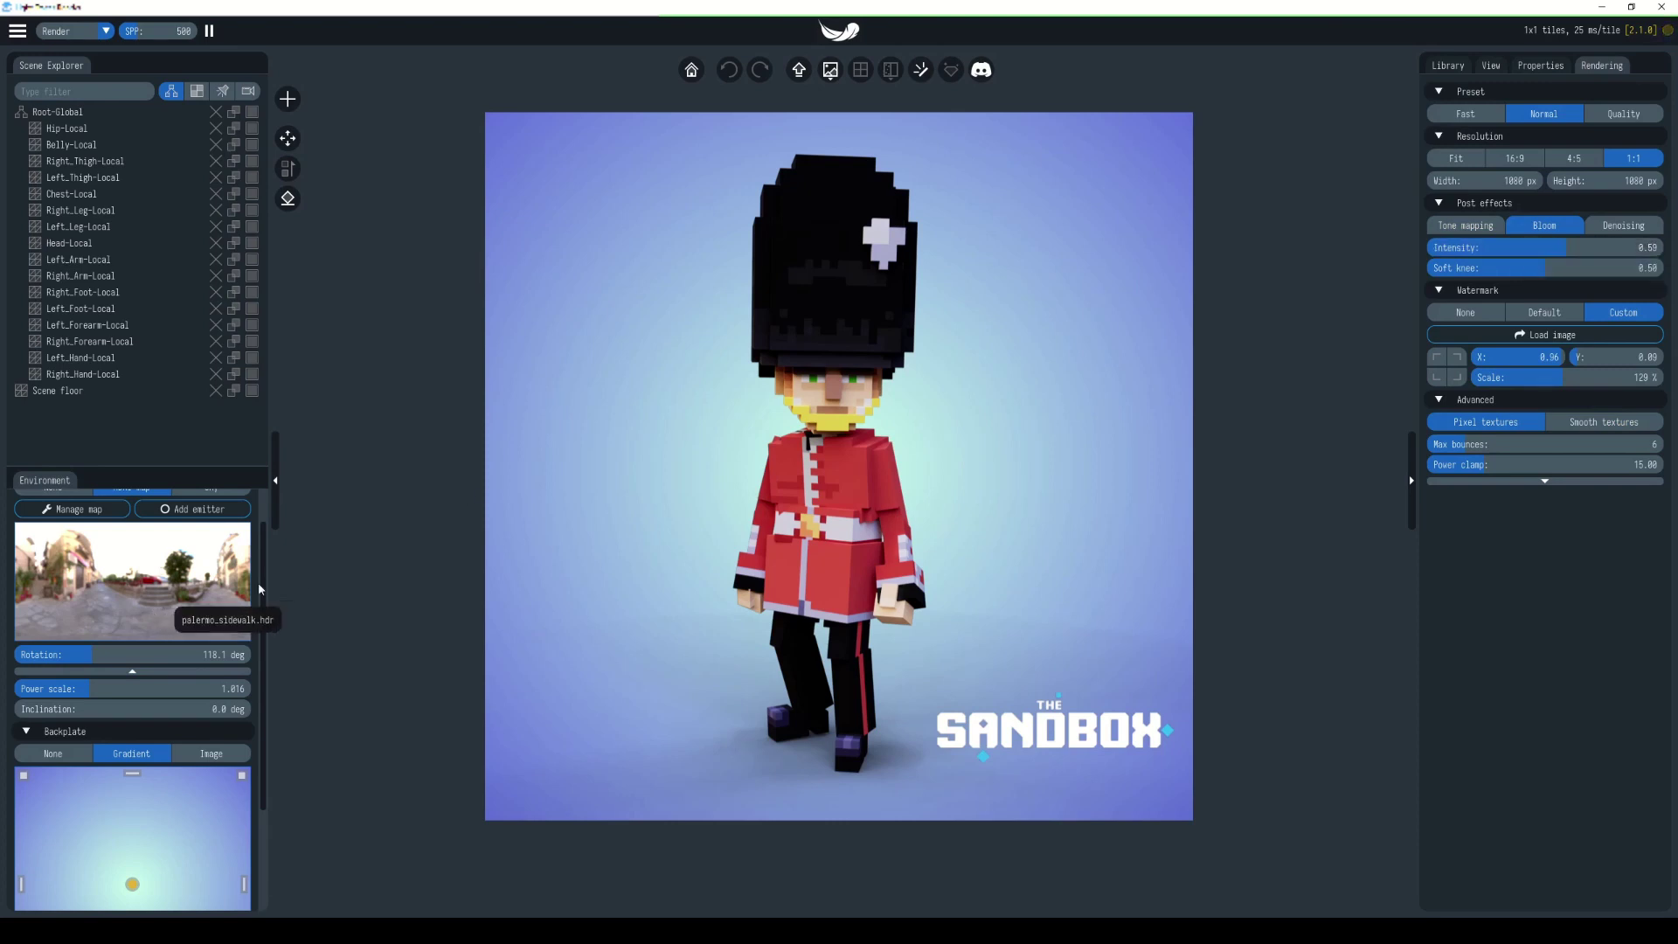
{"action": "left_click", "coordinate": [1501, 315]}
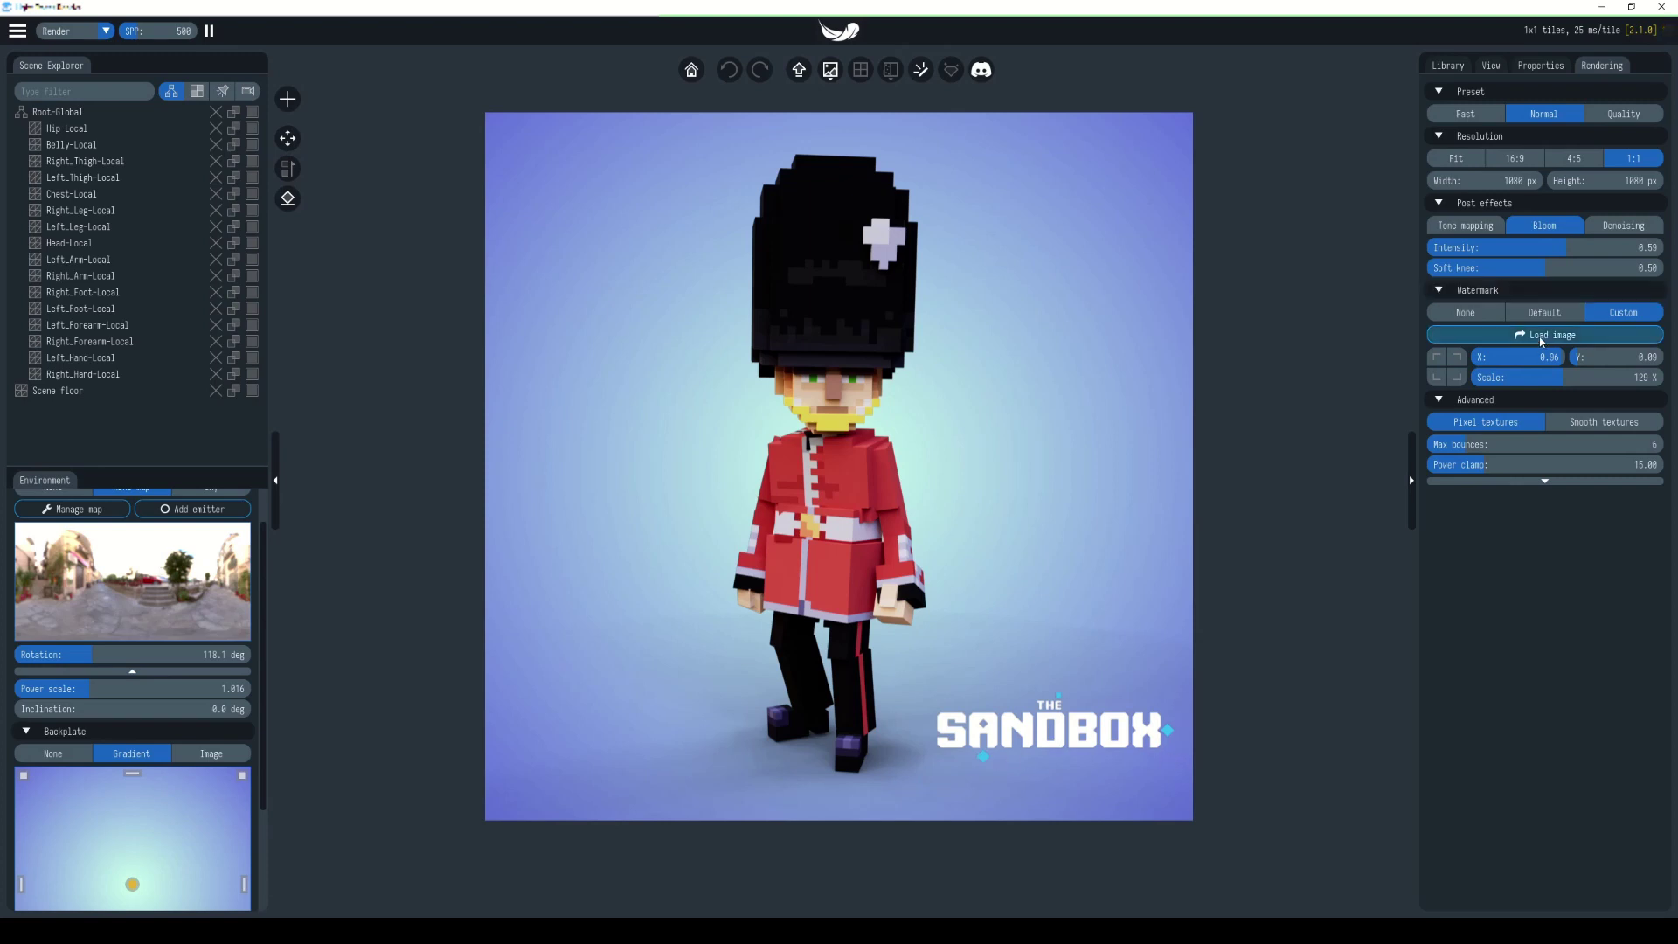
{"action": "left_click_drag", "start_coordinate": [1551, 362], "coordinate": [1586, 358]}
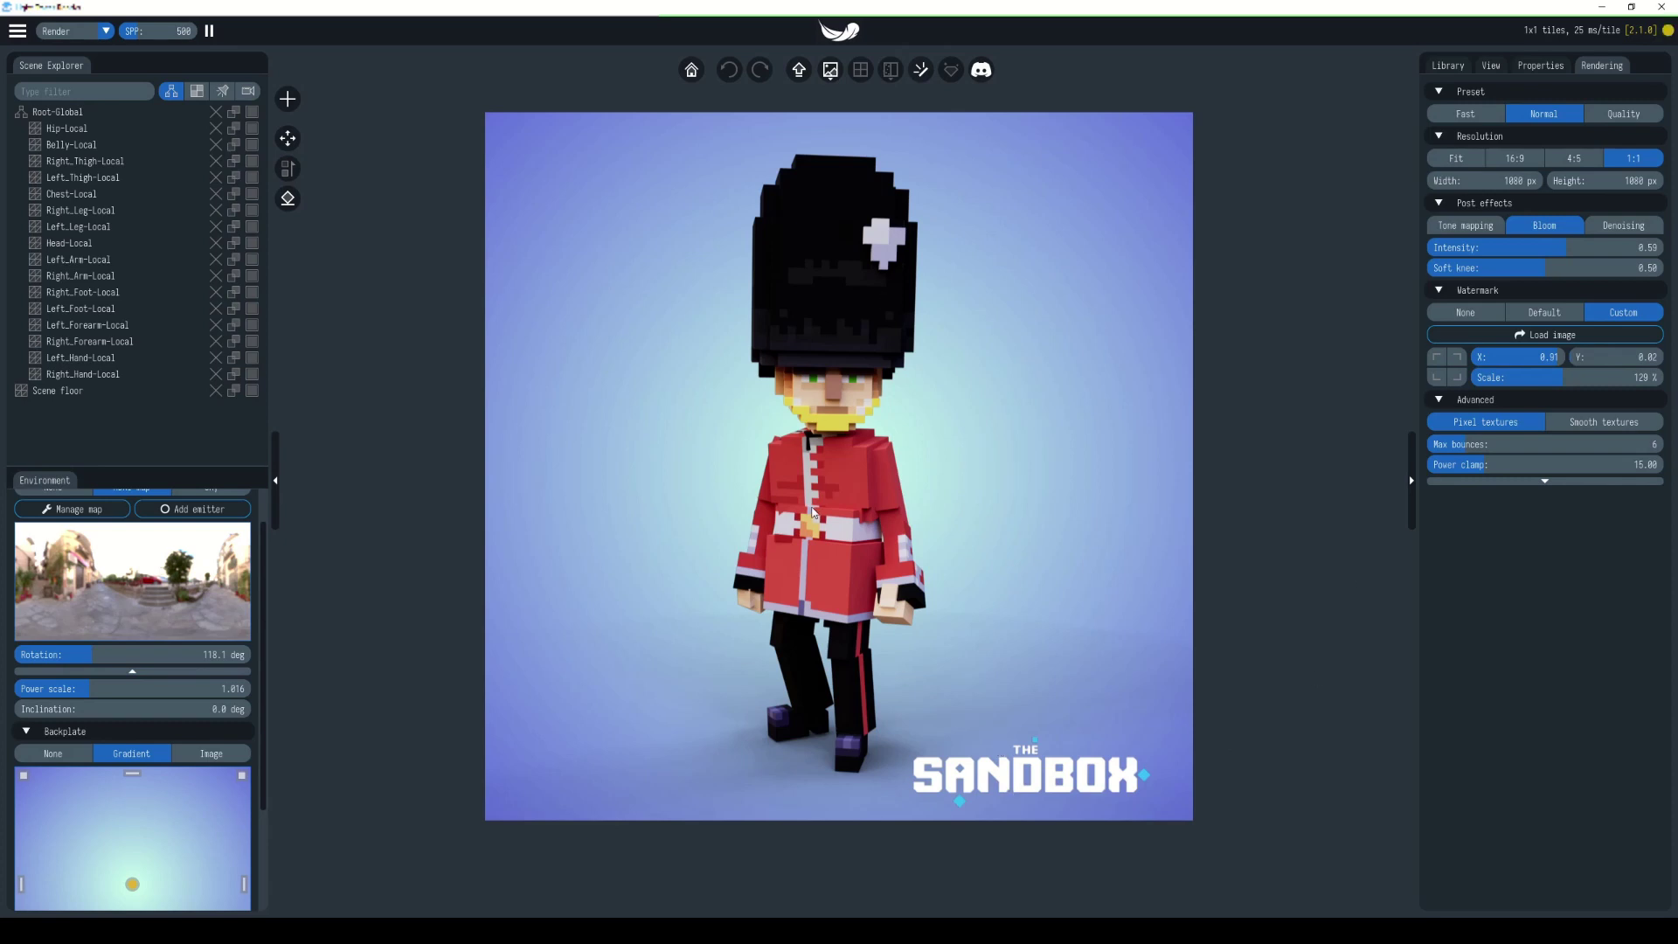
{"action": "left_click_drag", "start_coordinate": [846, 465], "coordinate": [1002, 459]}
- Export the current render as a PNG named QueensGuard_render.png into the renders folder
{"action": "left_click", "coordinate": [831, 71]}
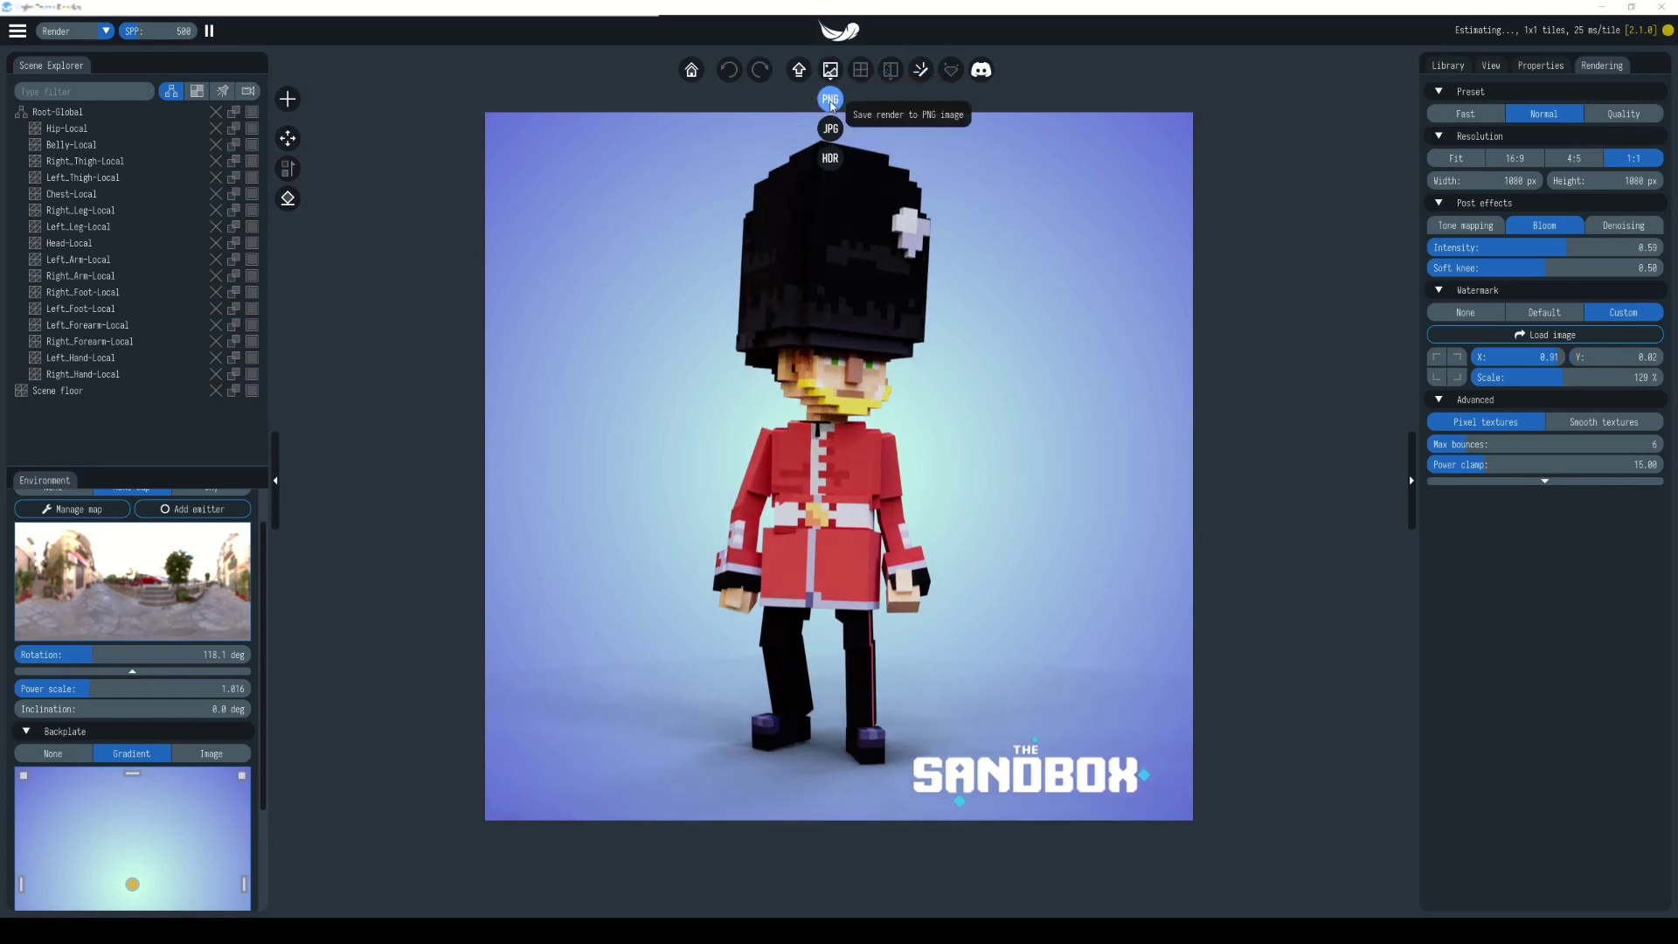
{"action": "left_click", "coordinate": [830, 100]}
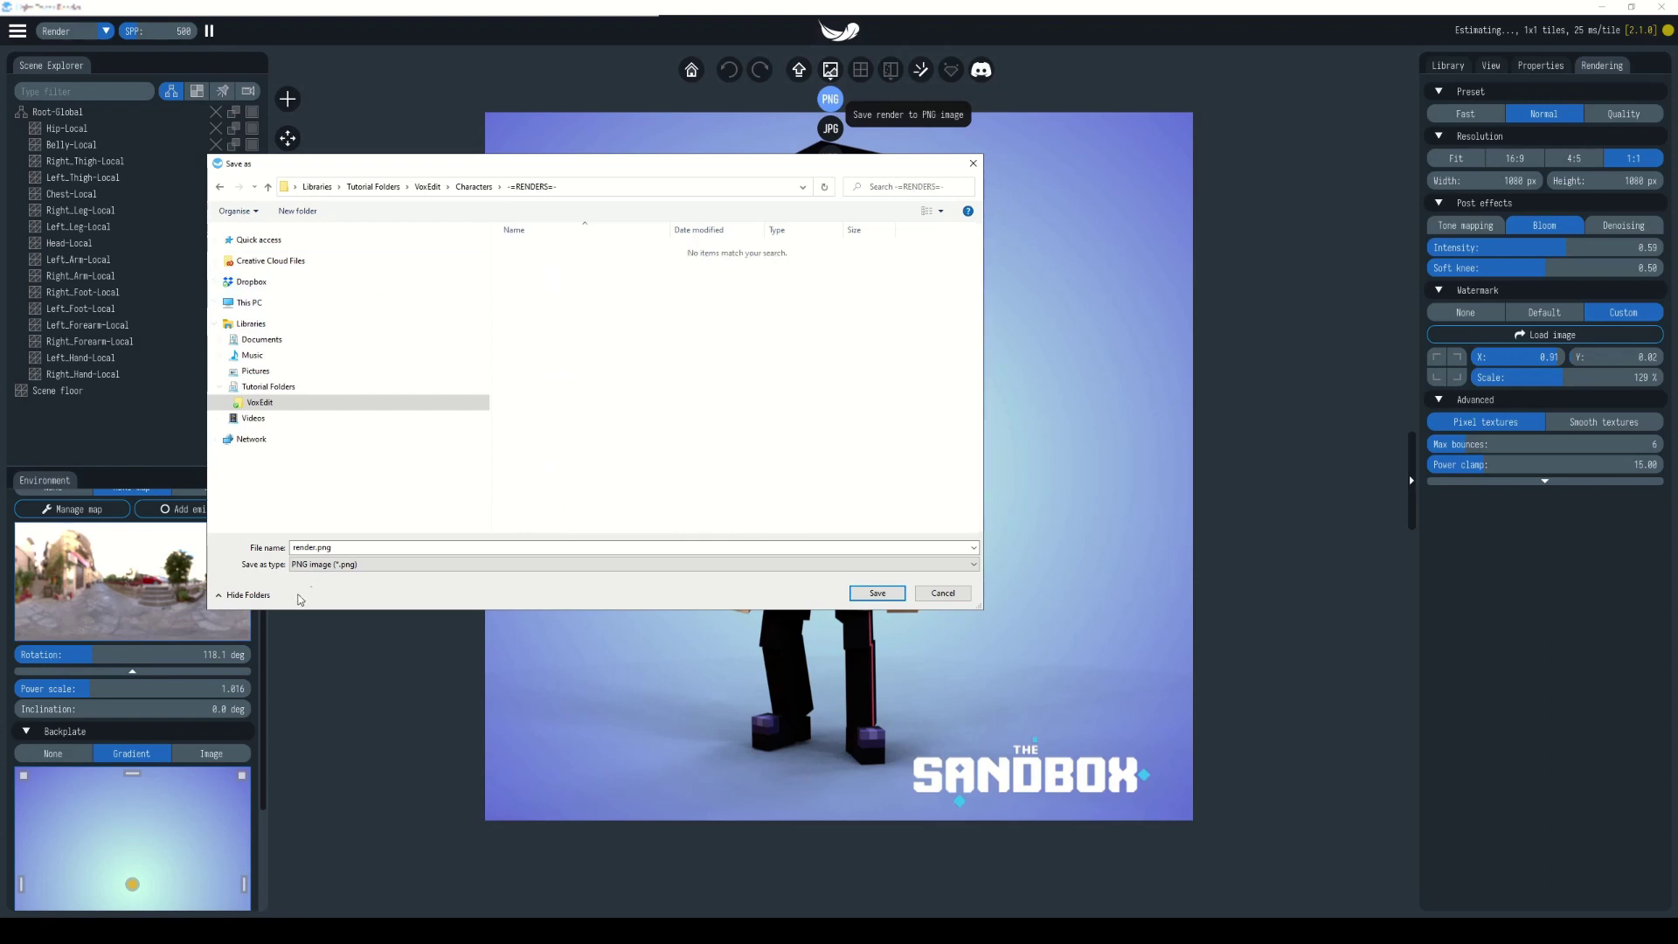
{"action": "left_click", "coordinate": [296, 548]}
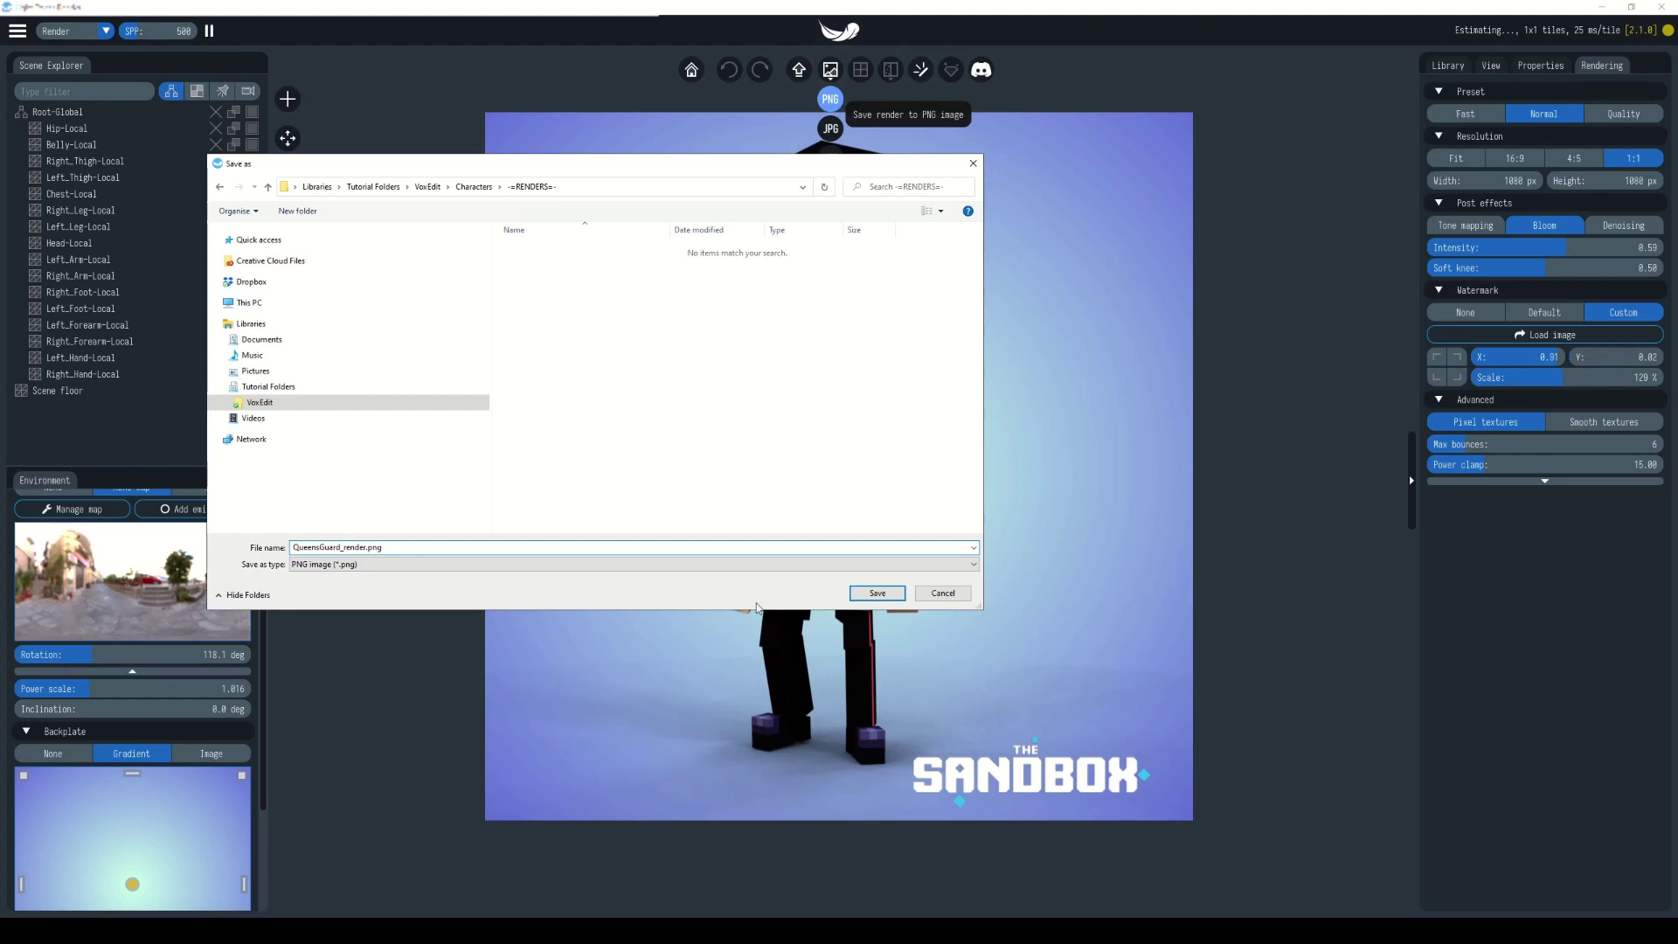
{"action": "left_click", "coordinate": [877, 593]}
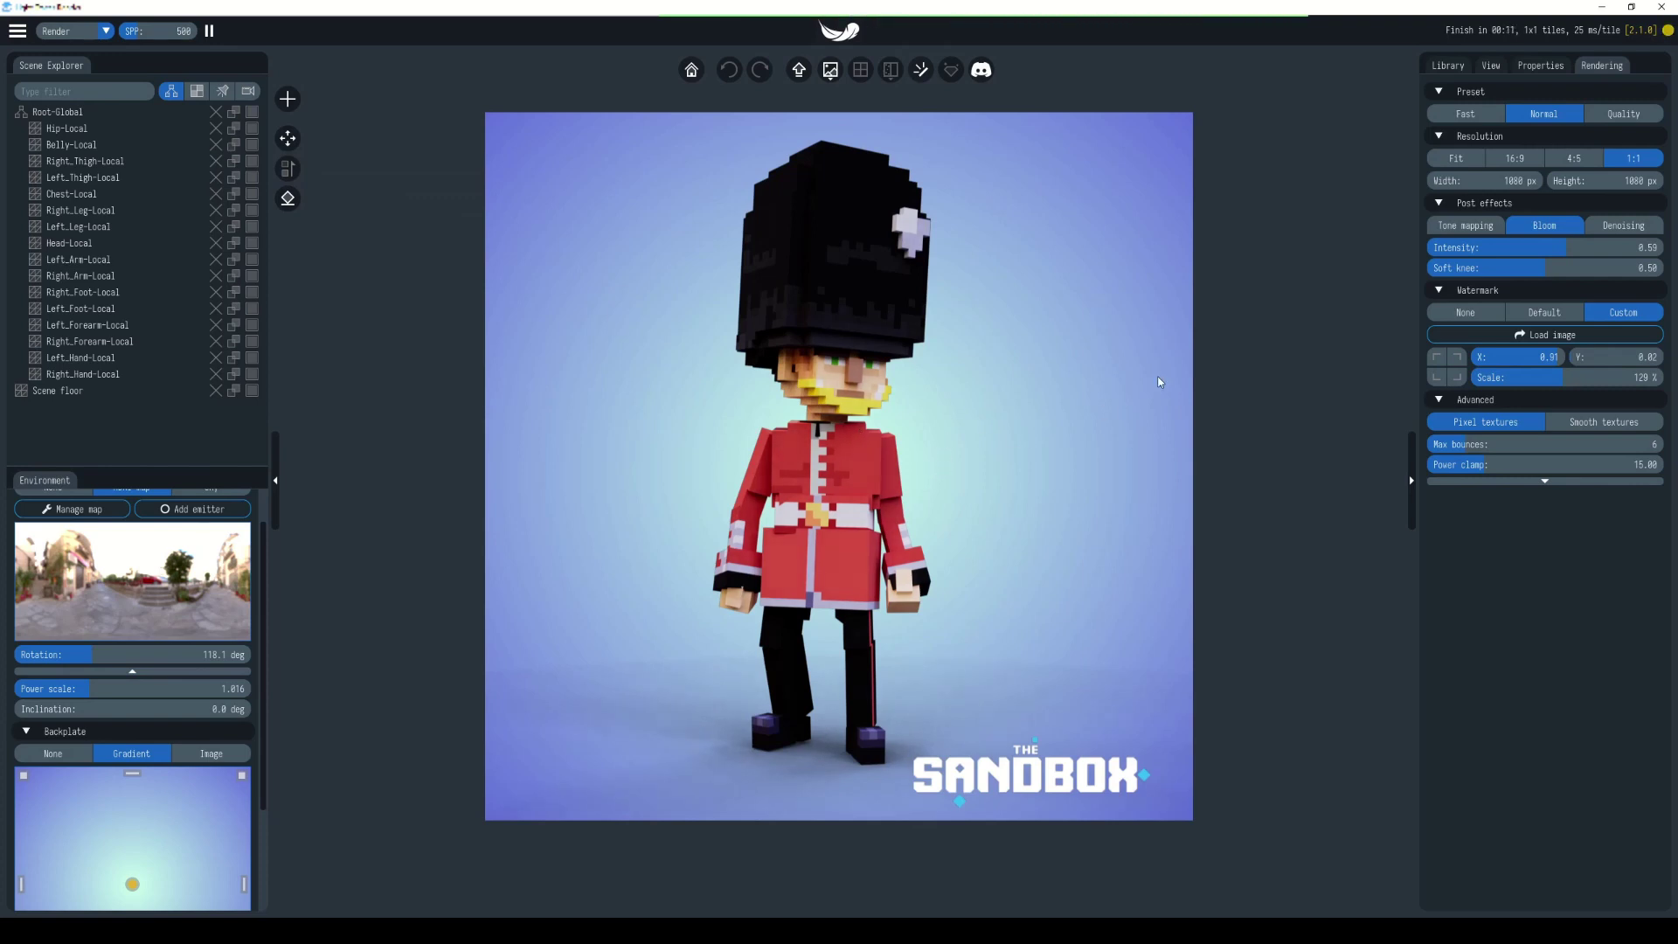
- Give the guard the Taunt 04 animation, preview it, pause on a pose, and set it to Loop
{"action": "left_click", "coordinate": [1500, 74]}
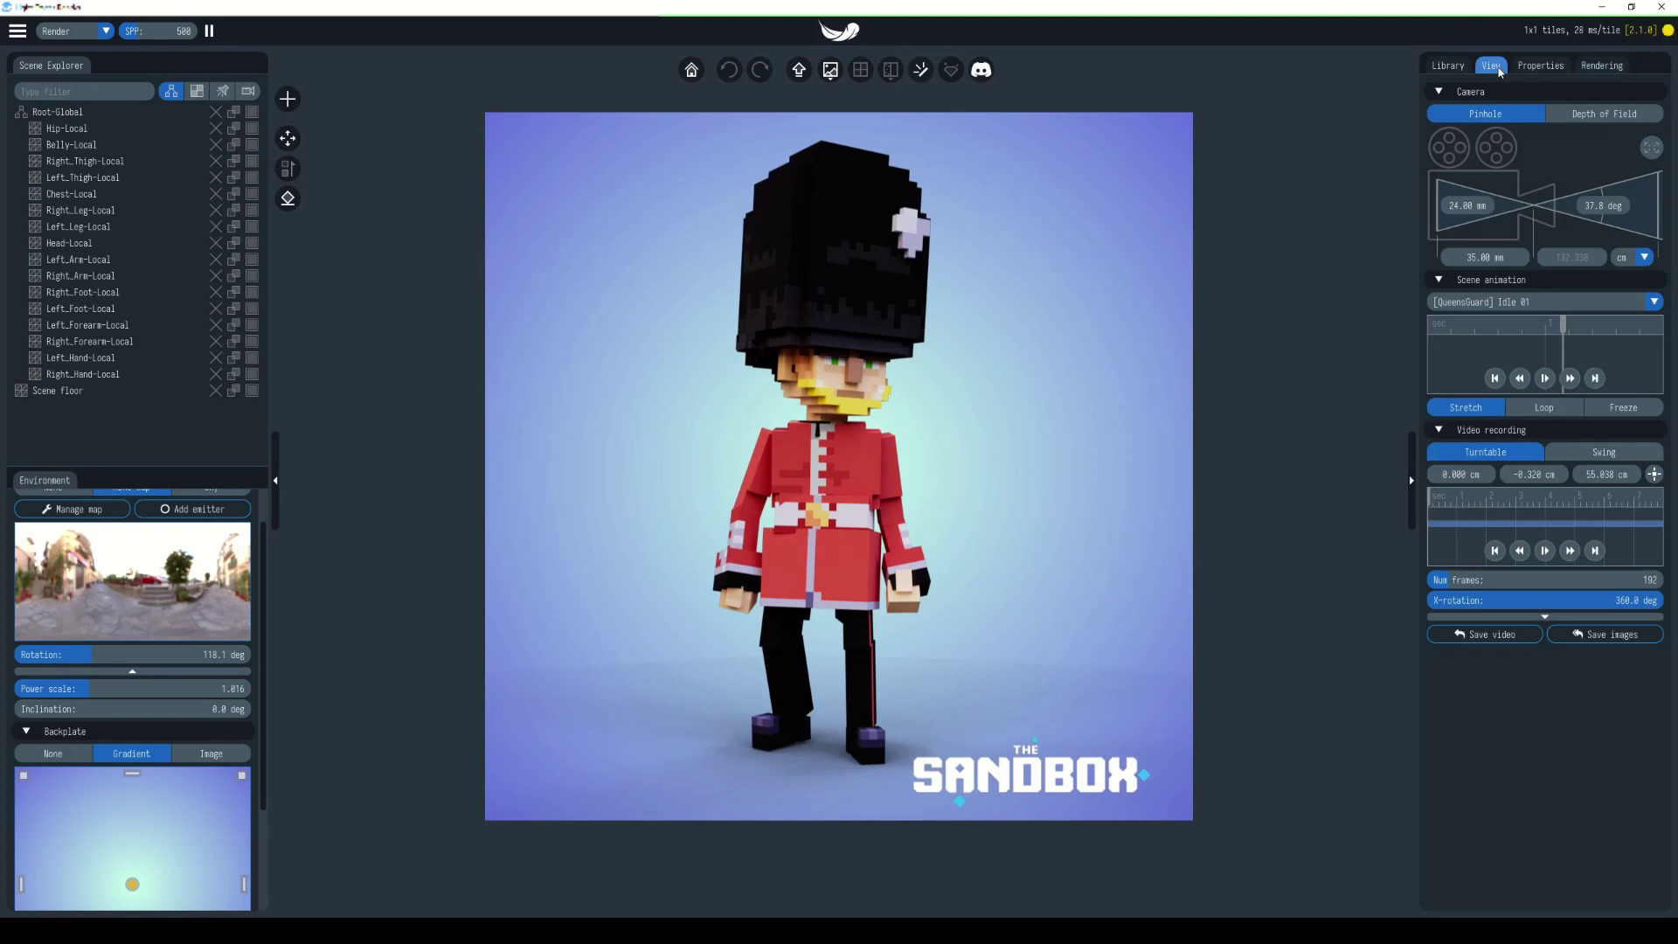
{"action": "left_click", "coordinate": [1461, 303]}
{"action": "scroll", "coordinate": [1503, 359], "scroll_direction": "down", "scroll_amount": 5}
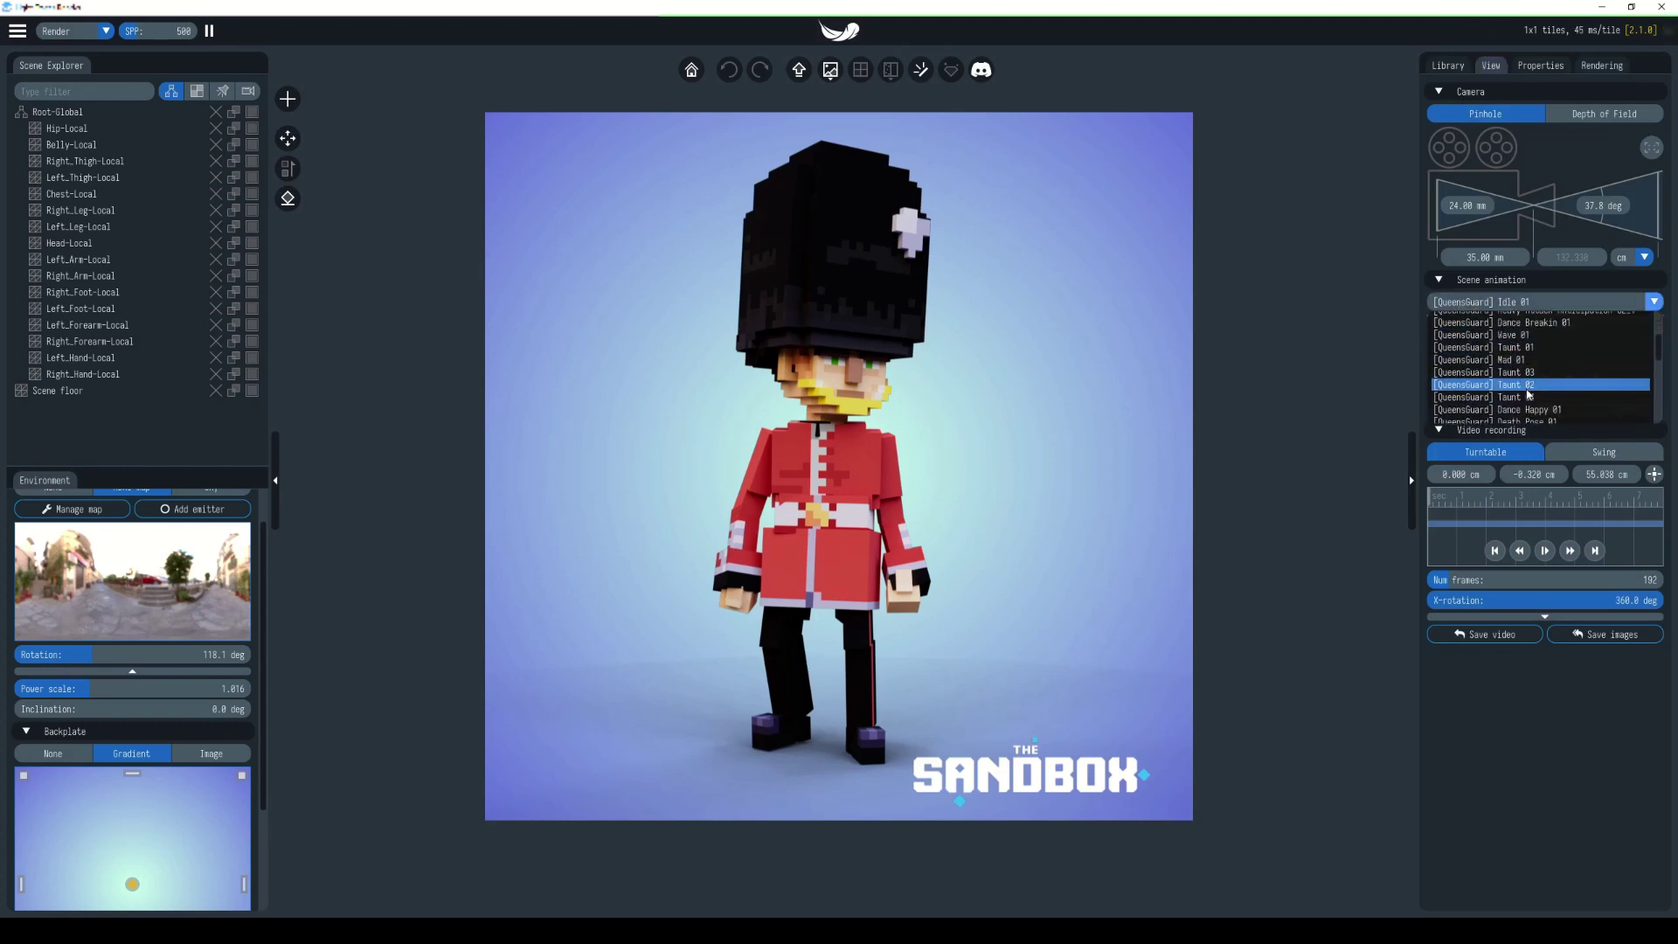
{"action": "left_click", "coordinate": [1530, 398]}
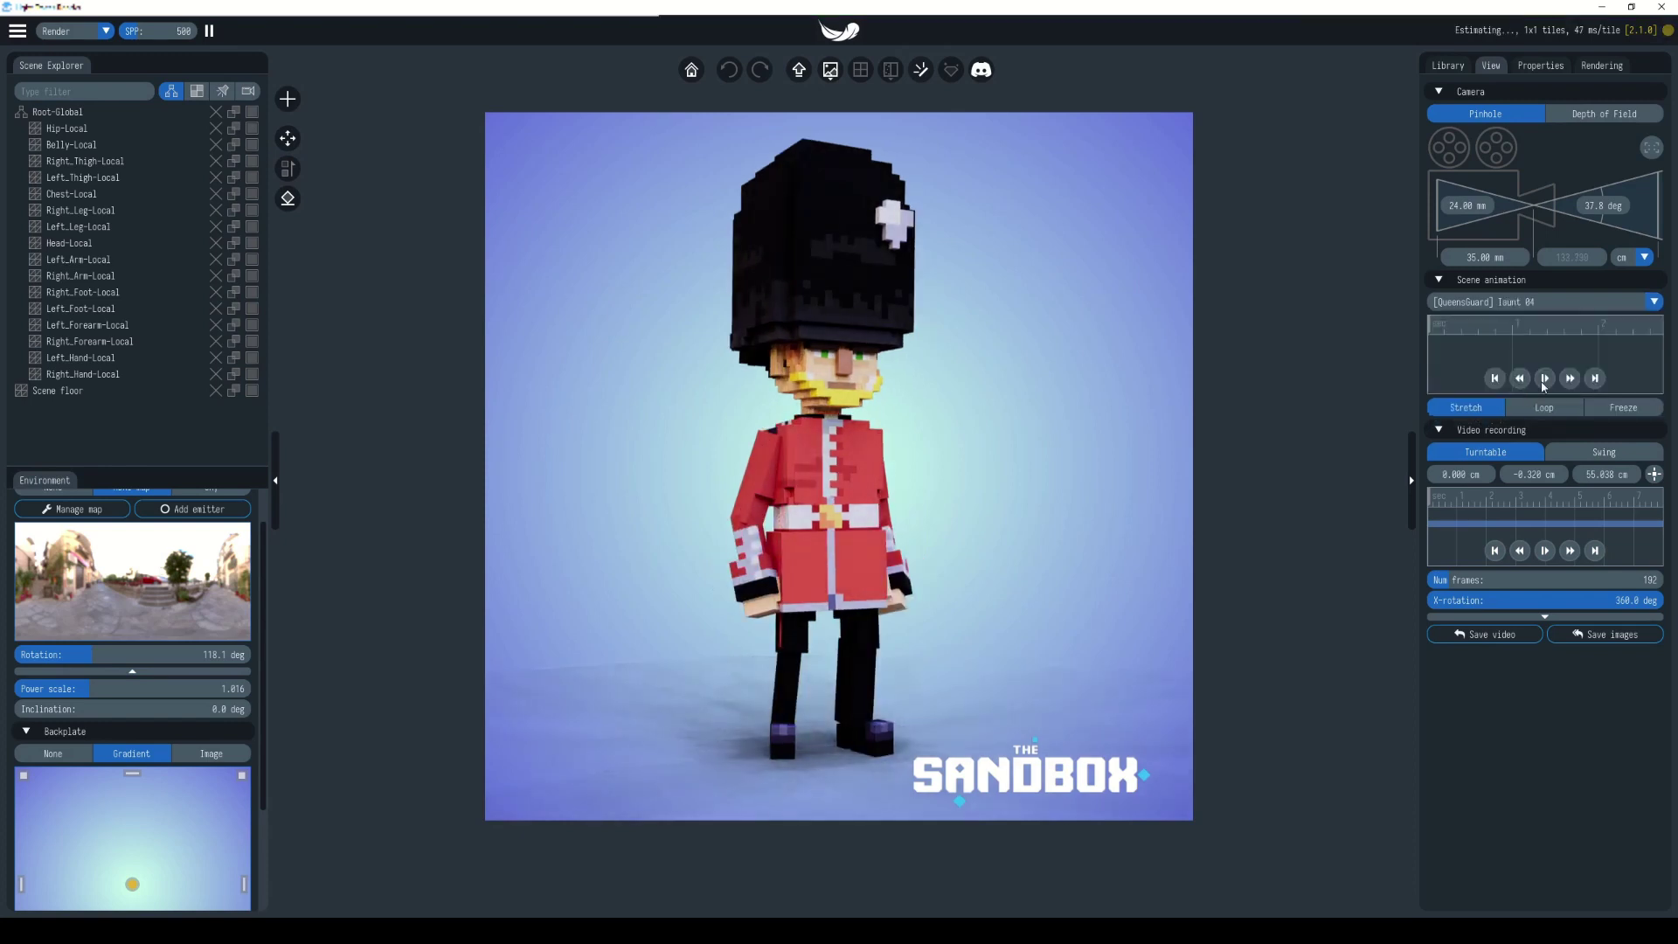
{"action": "left_click", "coordinate": [1545, 378]}
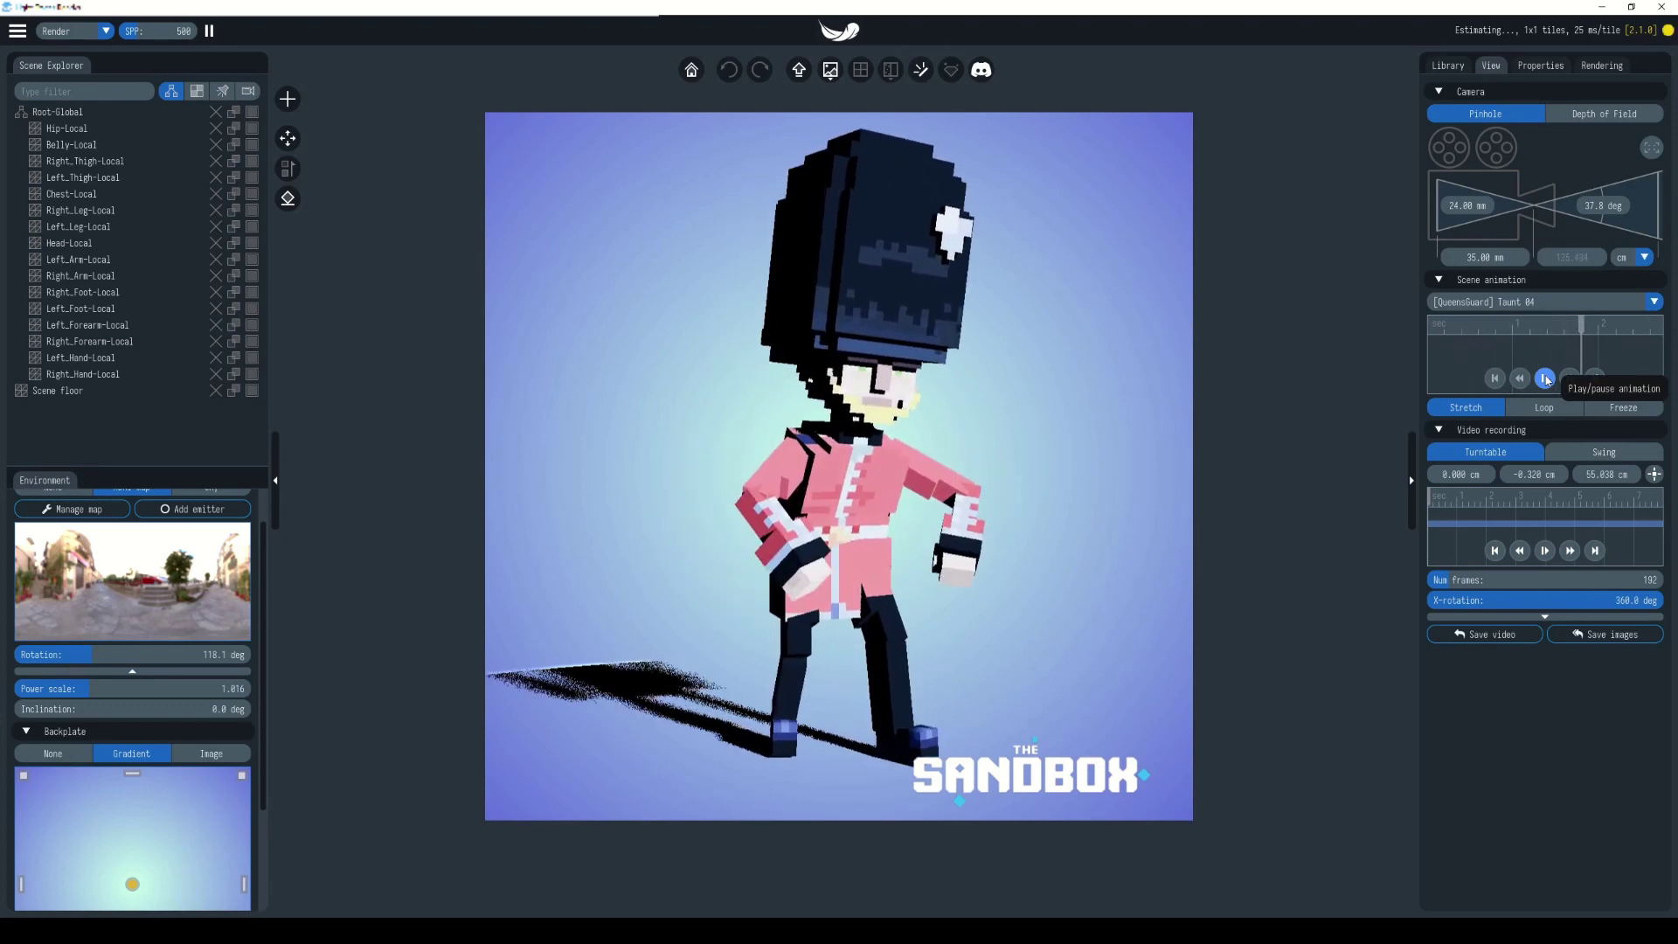
{"action": "left_click", "coordinate": [1546, 379]}
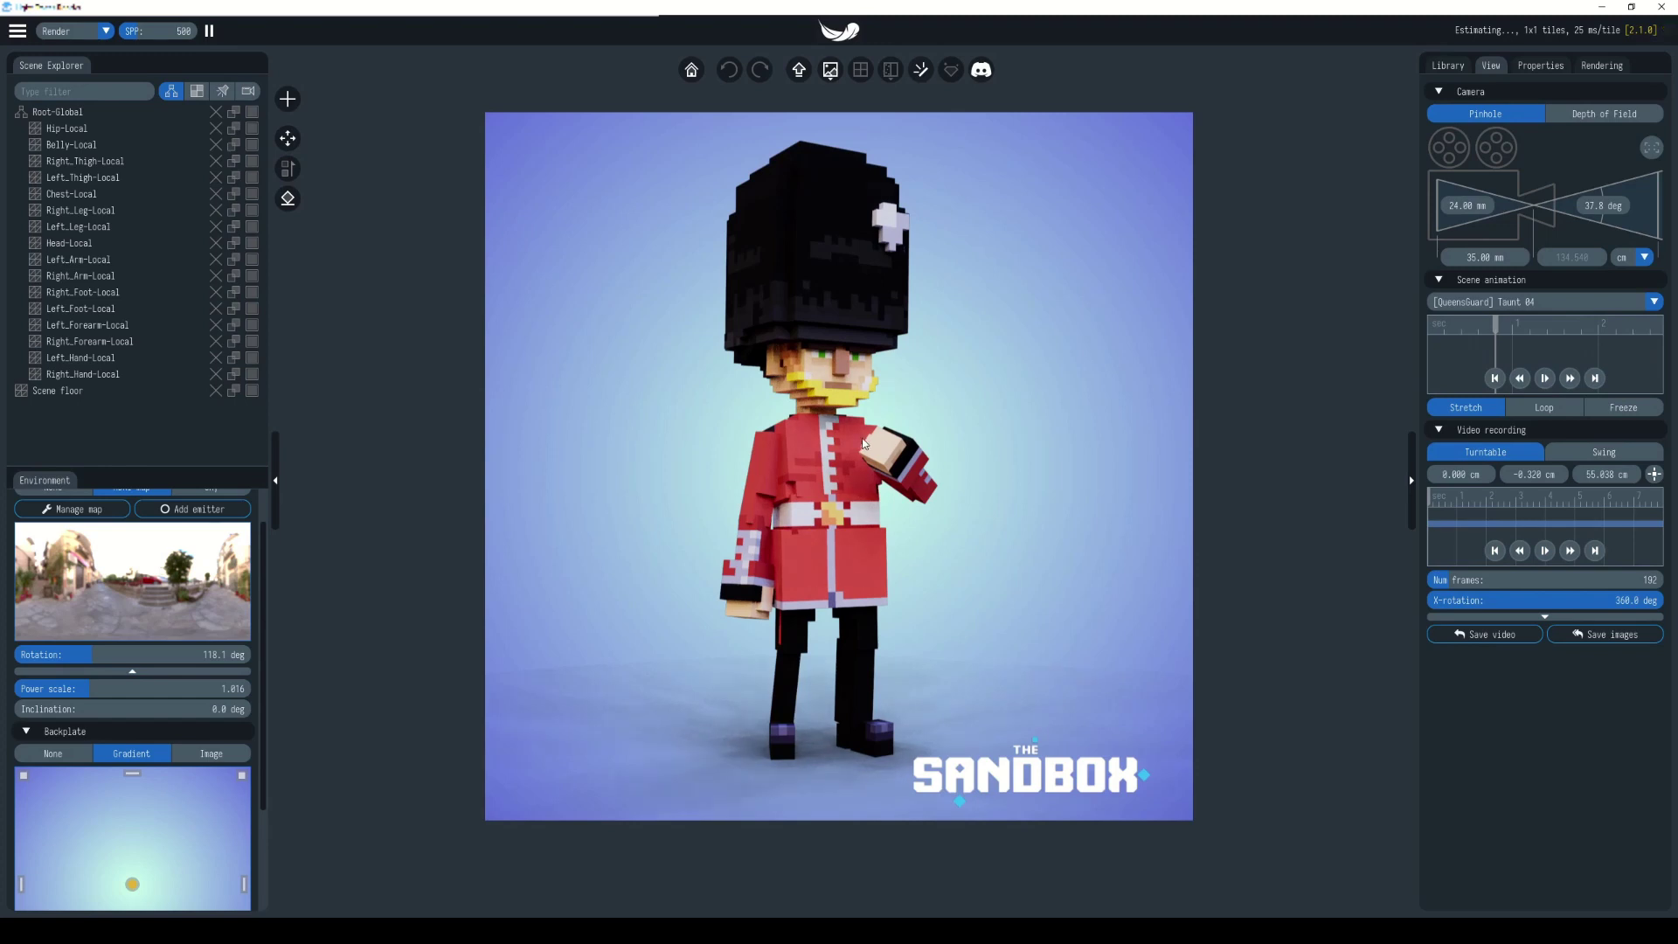
{"action": "left_click", "coordinate": [1547, 413]}
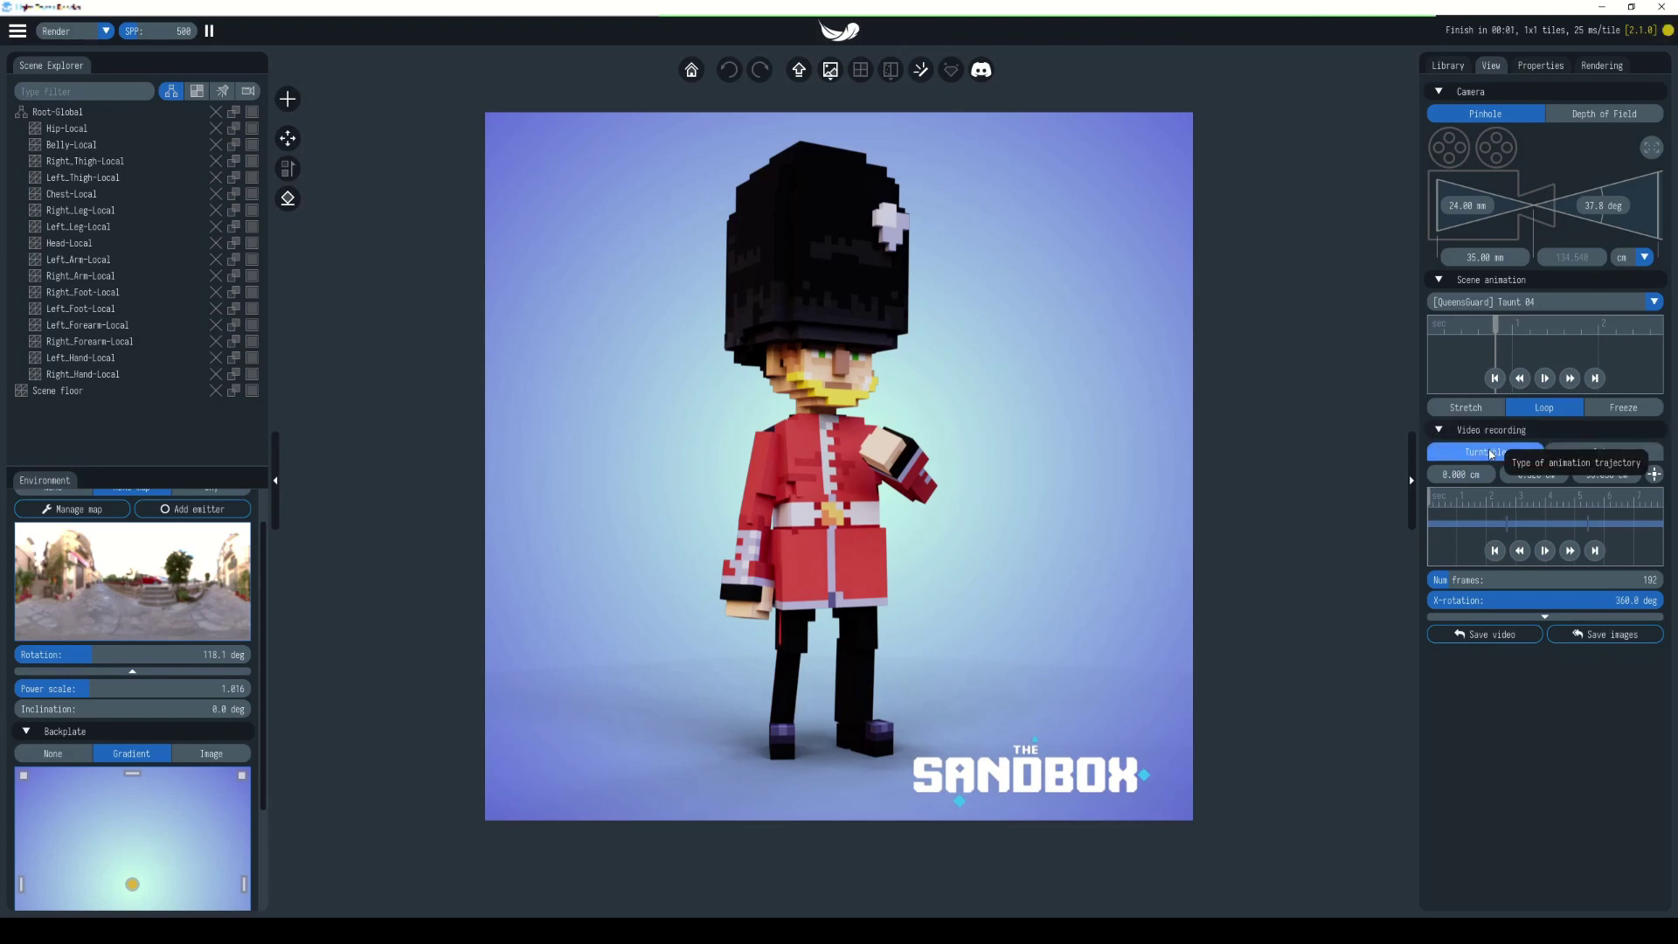
- Preview the turntable camera motion and make the guard's animation loop
{"action": "left_click", "coordinate": [1547, 552]}
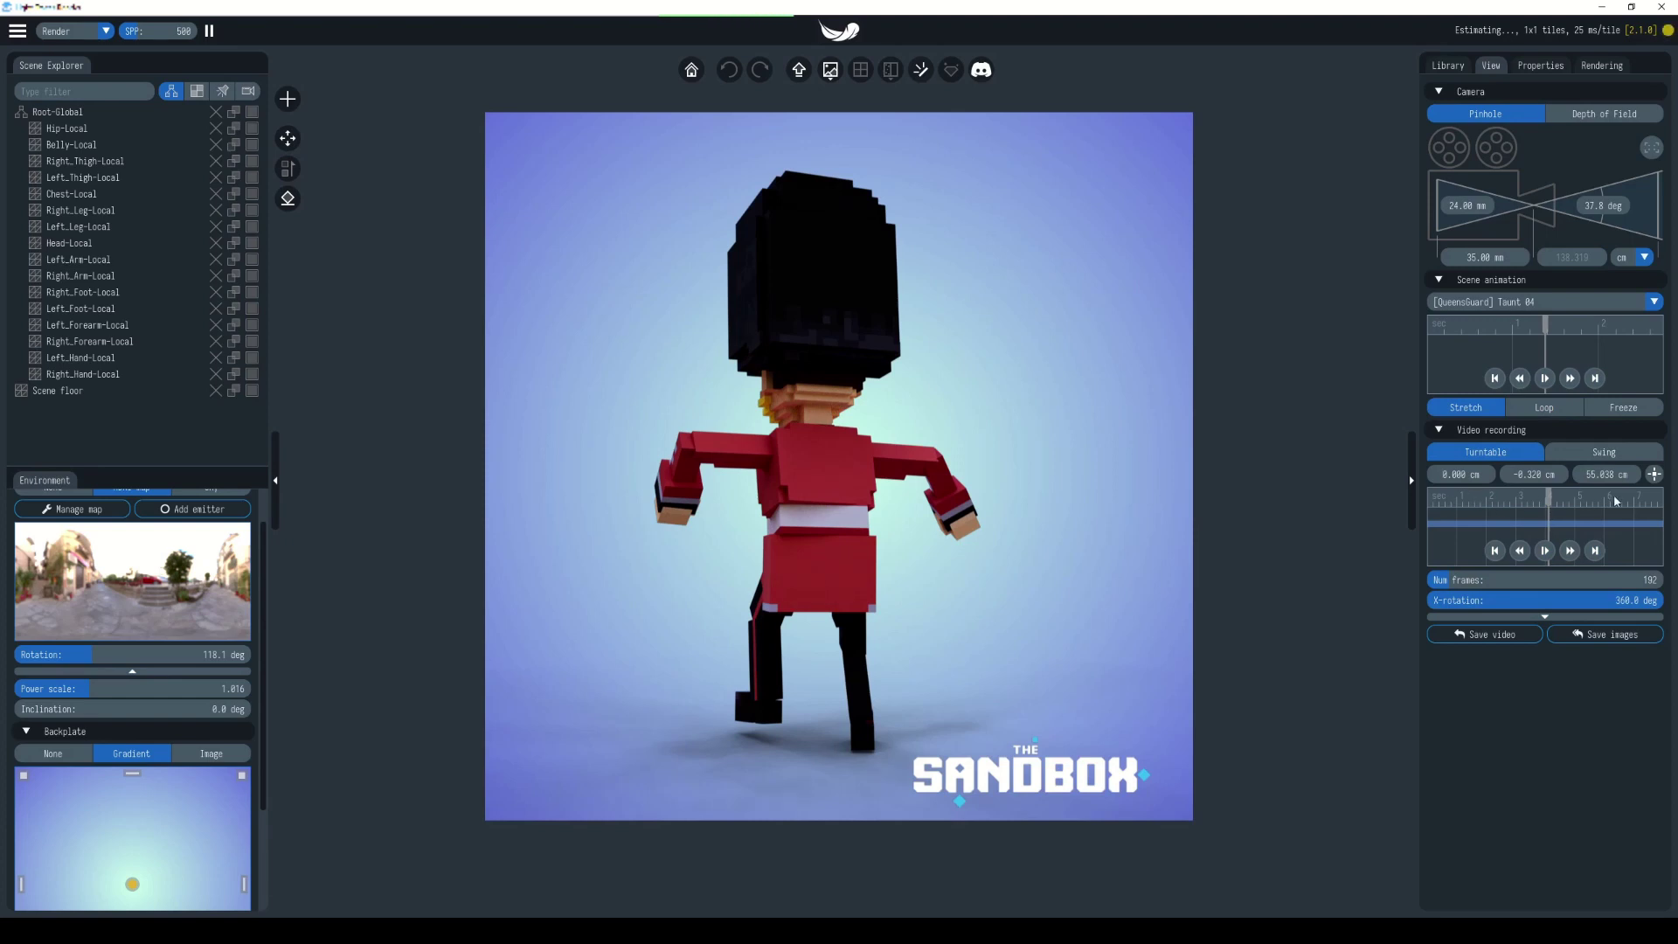
{"action": "left_click", "coordinate": [1545, 551]}
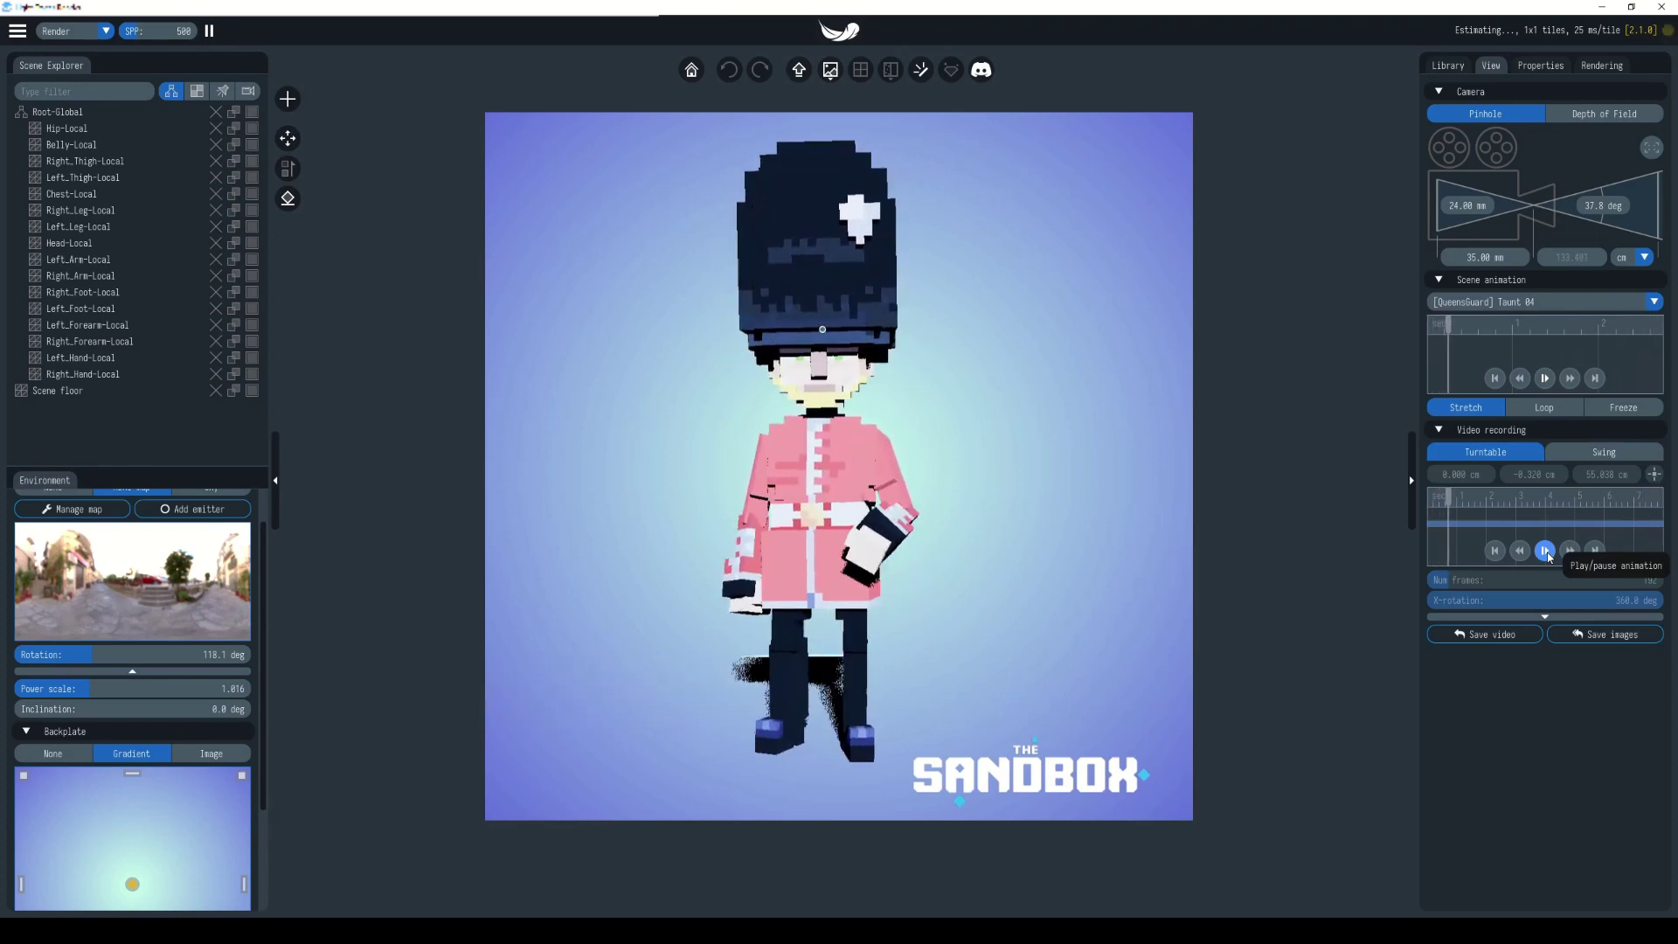
{"action": "left_click", "coordinate": [1545, 550]}
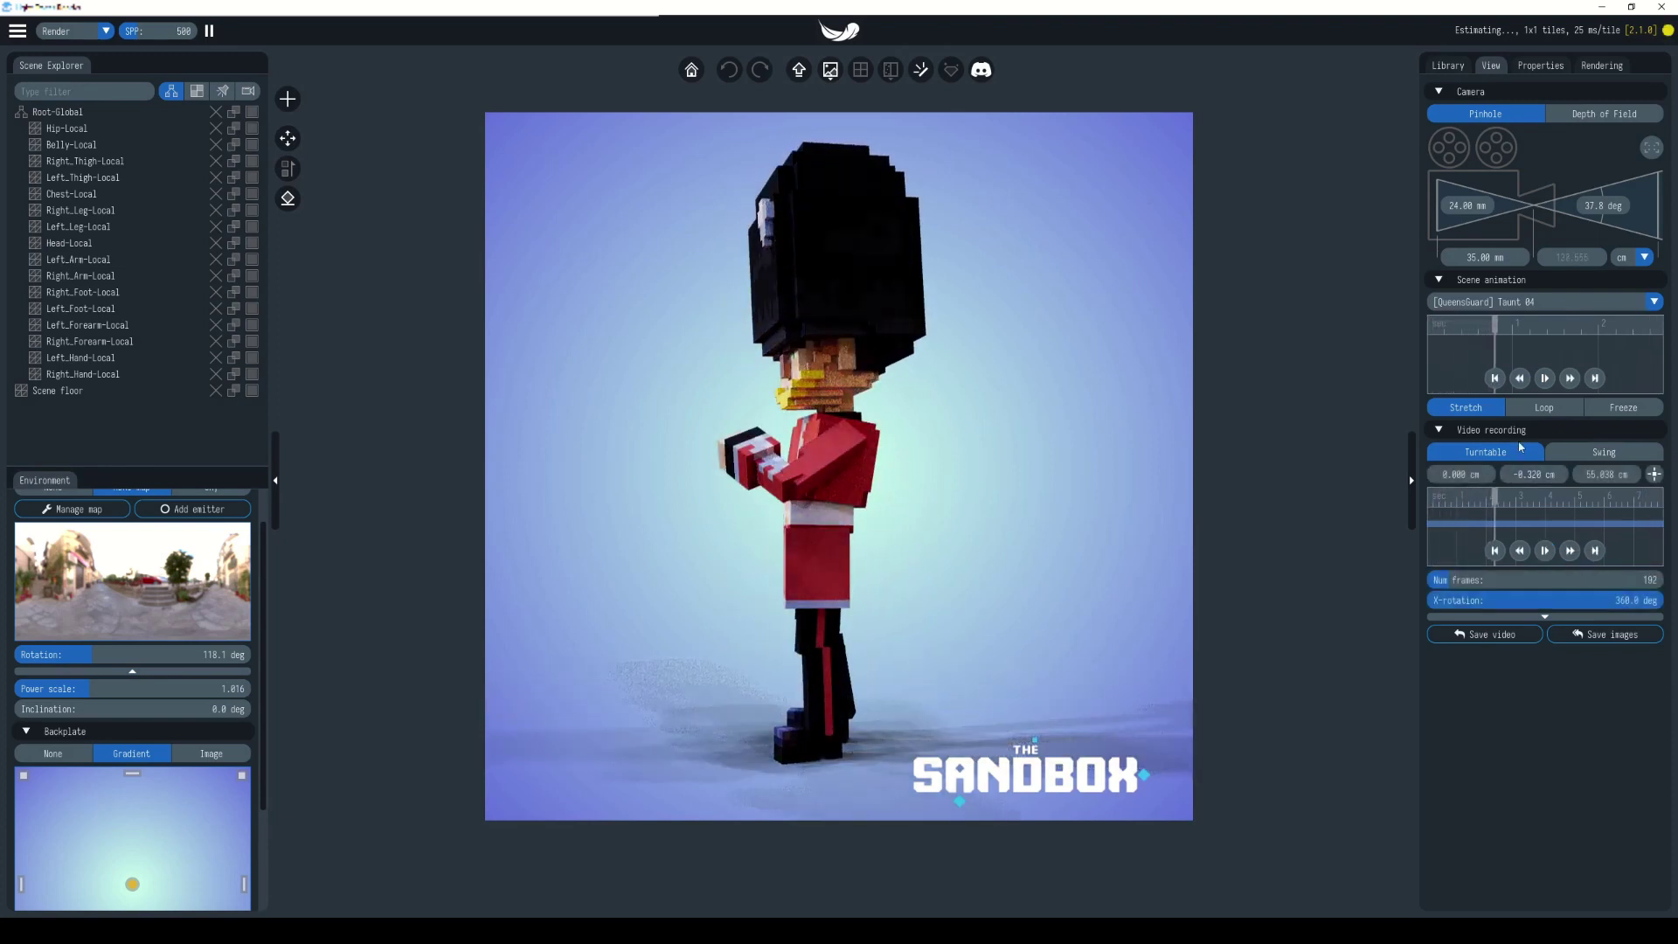
{"action": "left_click", "coordinate": [1544, 407]}
{"action": "left_click", "coordinate": [1545, 551]}
{"action": "left_click", "coordinate": [1545, 550]}
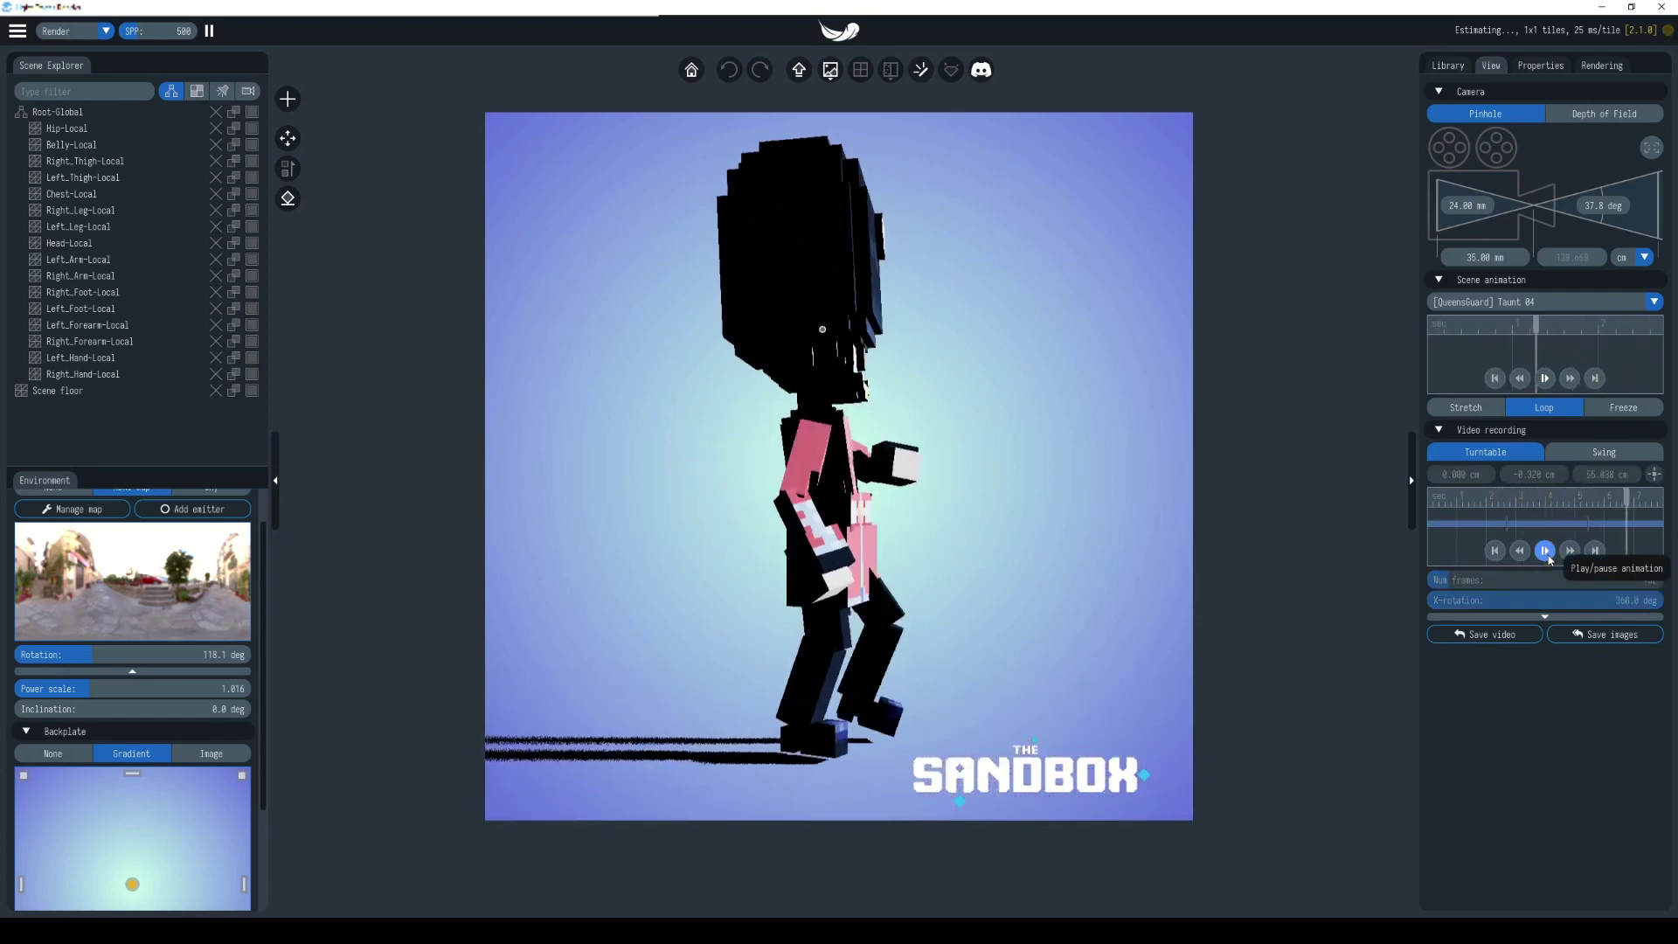
- Compare the Swing trajectory, return to Turntable, and reveal the frame rate and easing settings
{"action": "left_click", "coordinate": [1605, 452]}
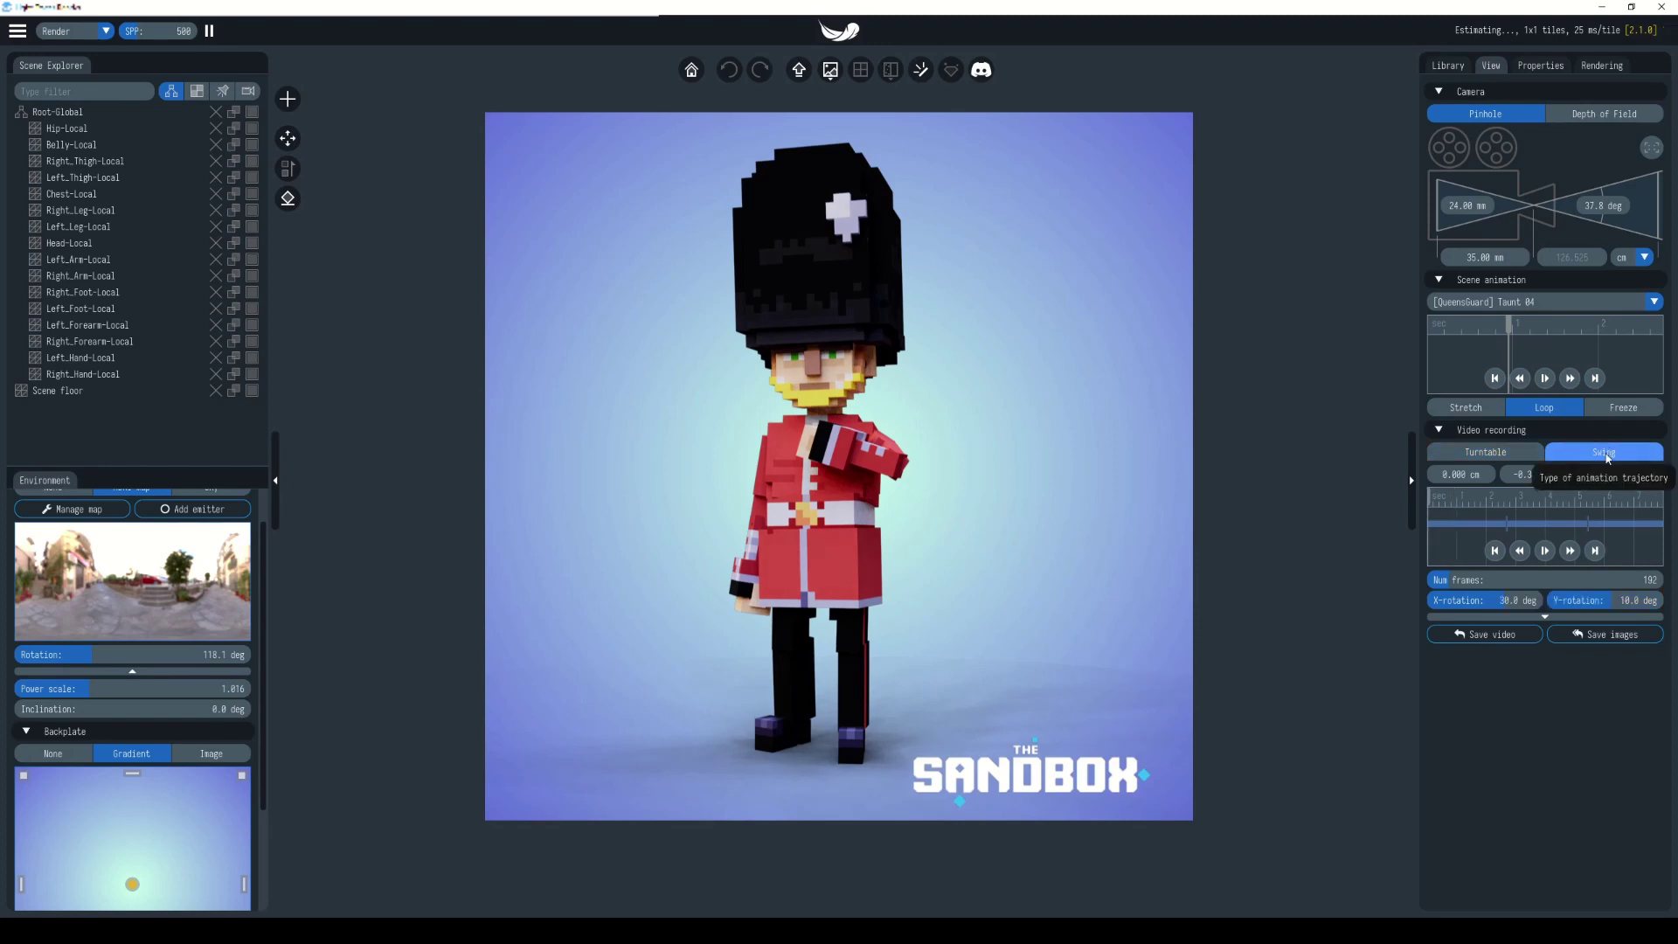
{"action": "left_click", "coordinate": [1548, 552]}
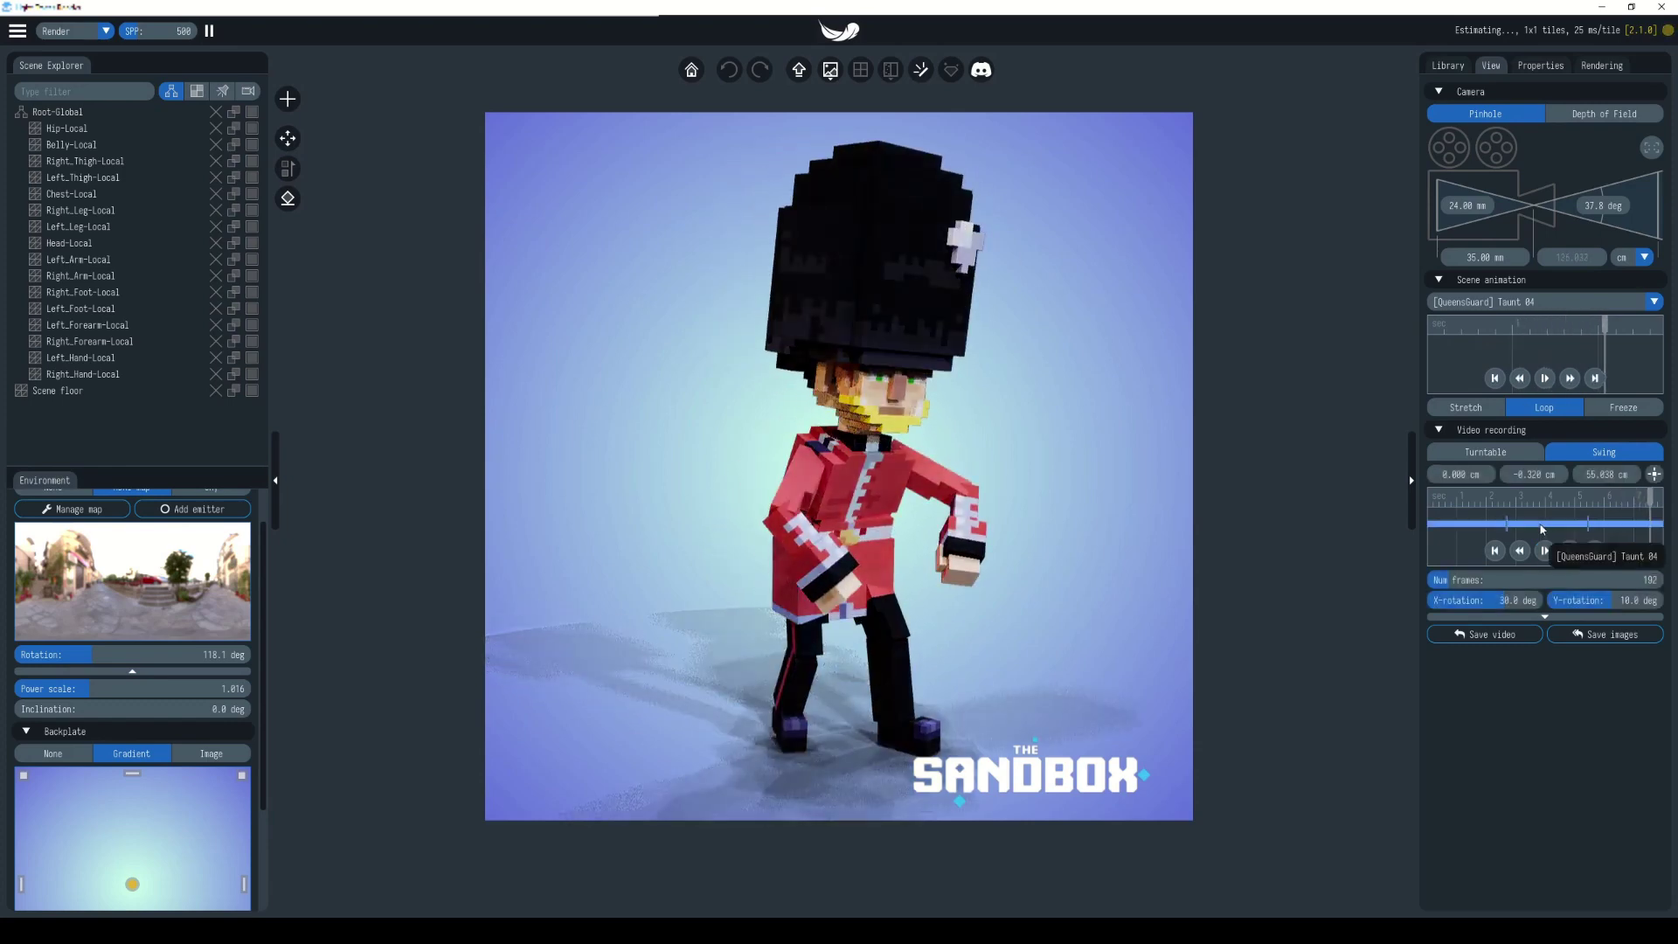
{"action": "left_click", "coordinate": [1485, 452]}
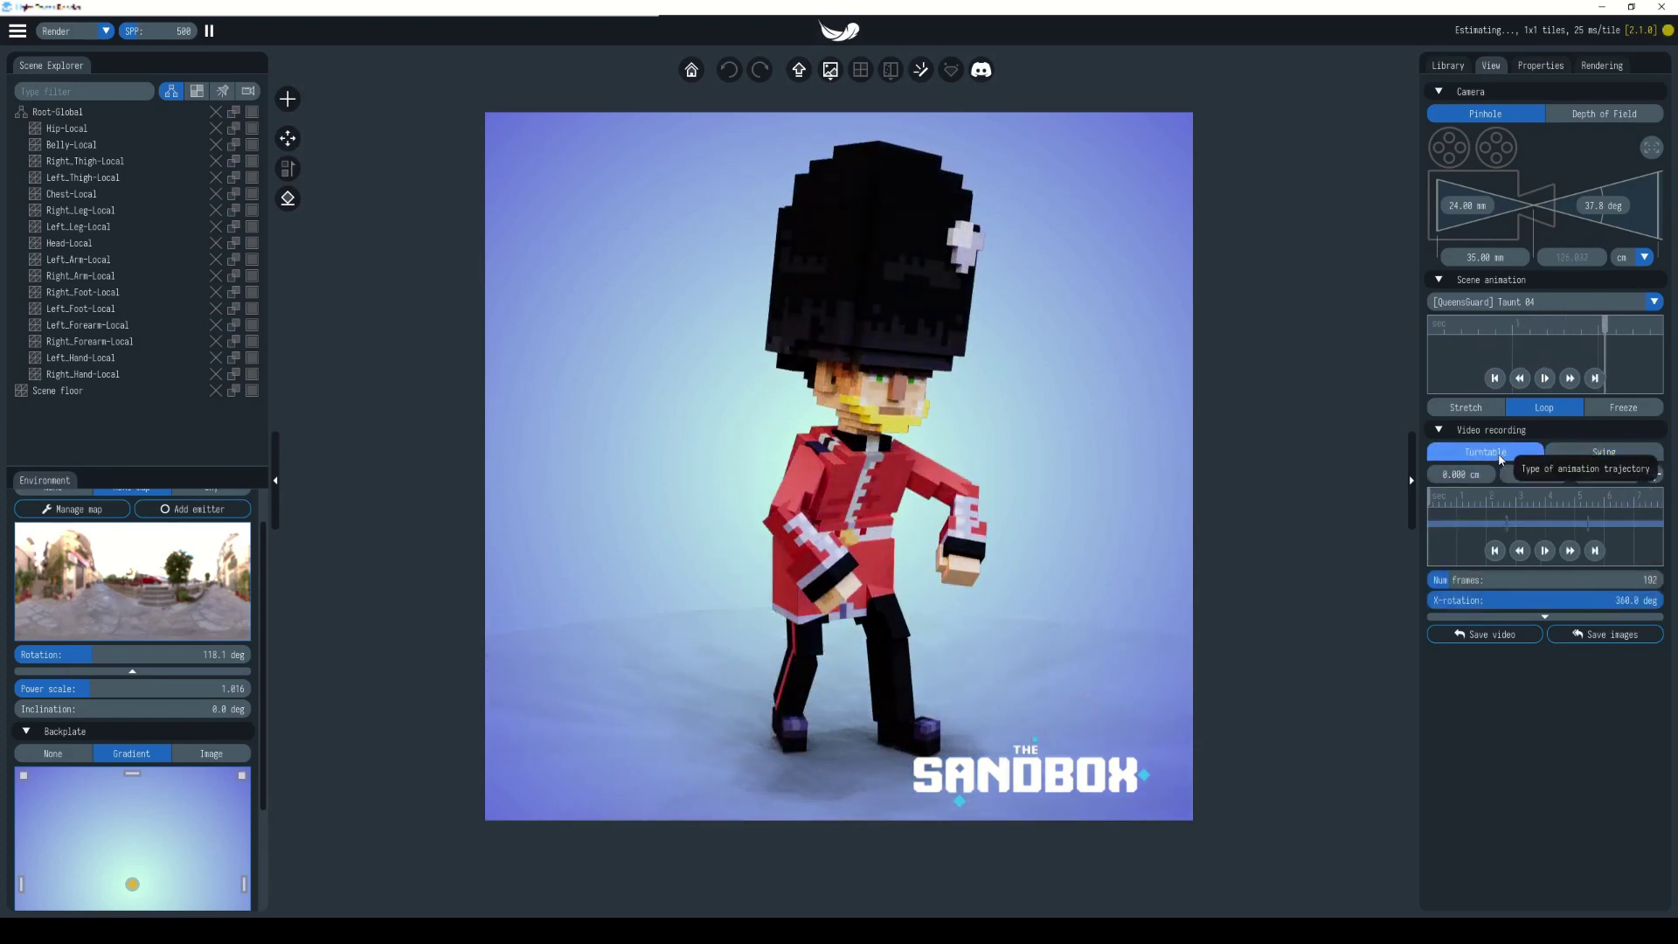
{"action": "left_click", "coordinate": [1545, 550]}
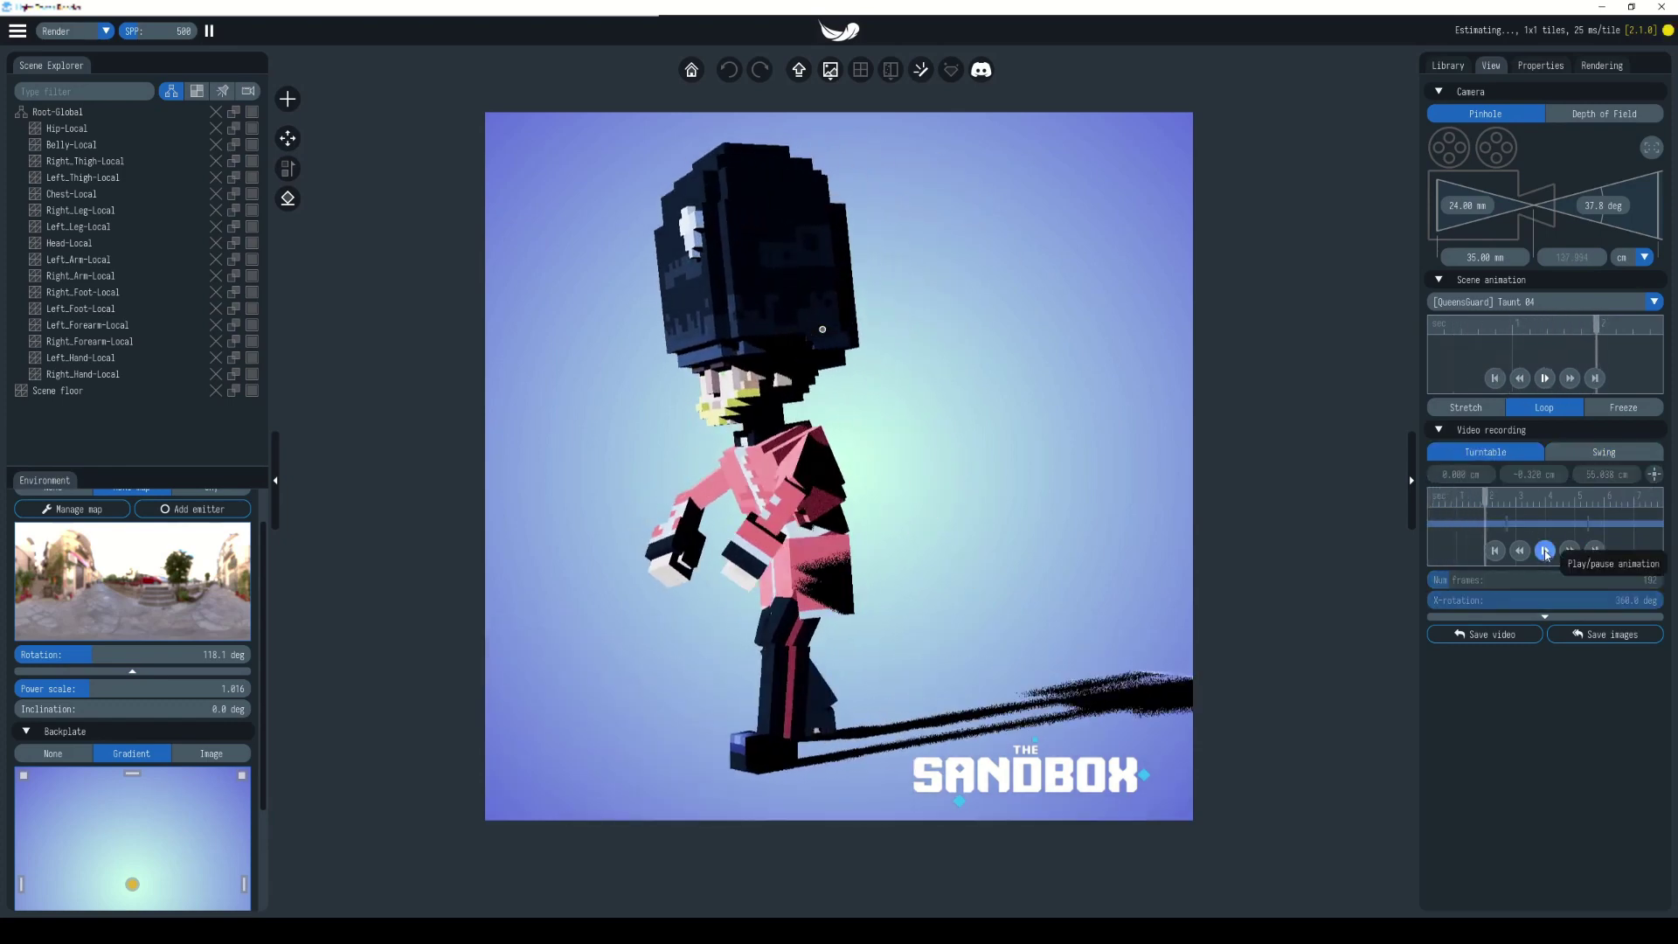
{"action": "left_click", "coordinate": [1545, 551]}
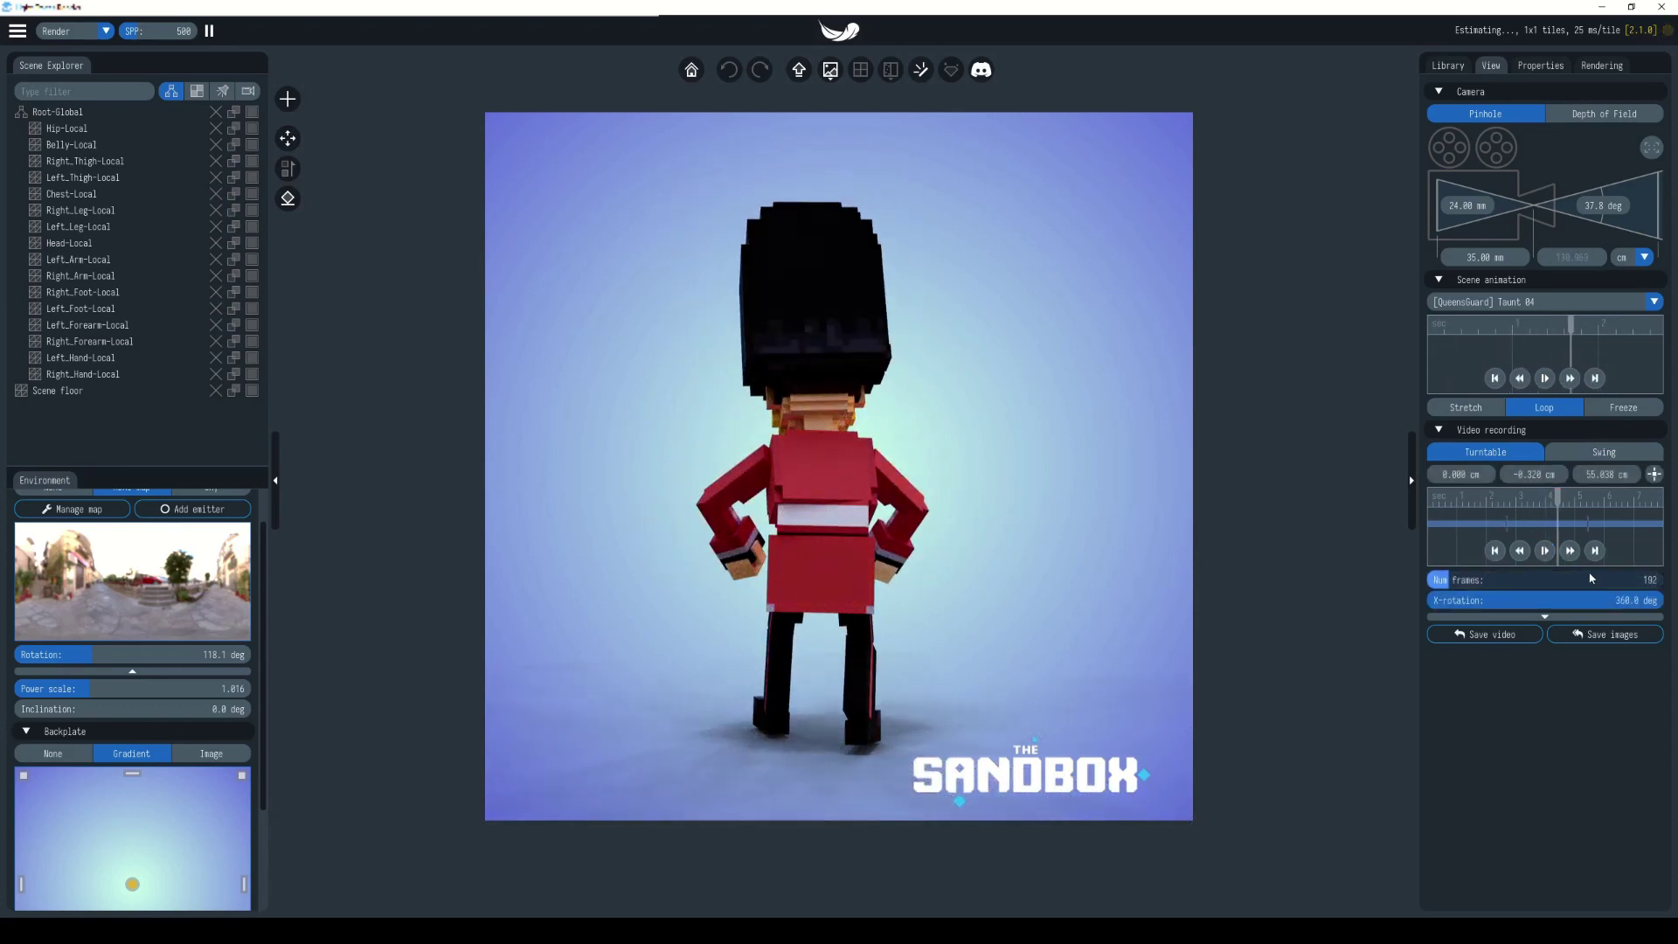
{"action": "left_click", "coordinate": [1545, 550]}
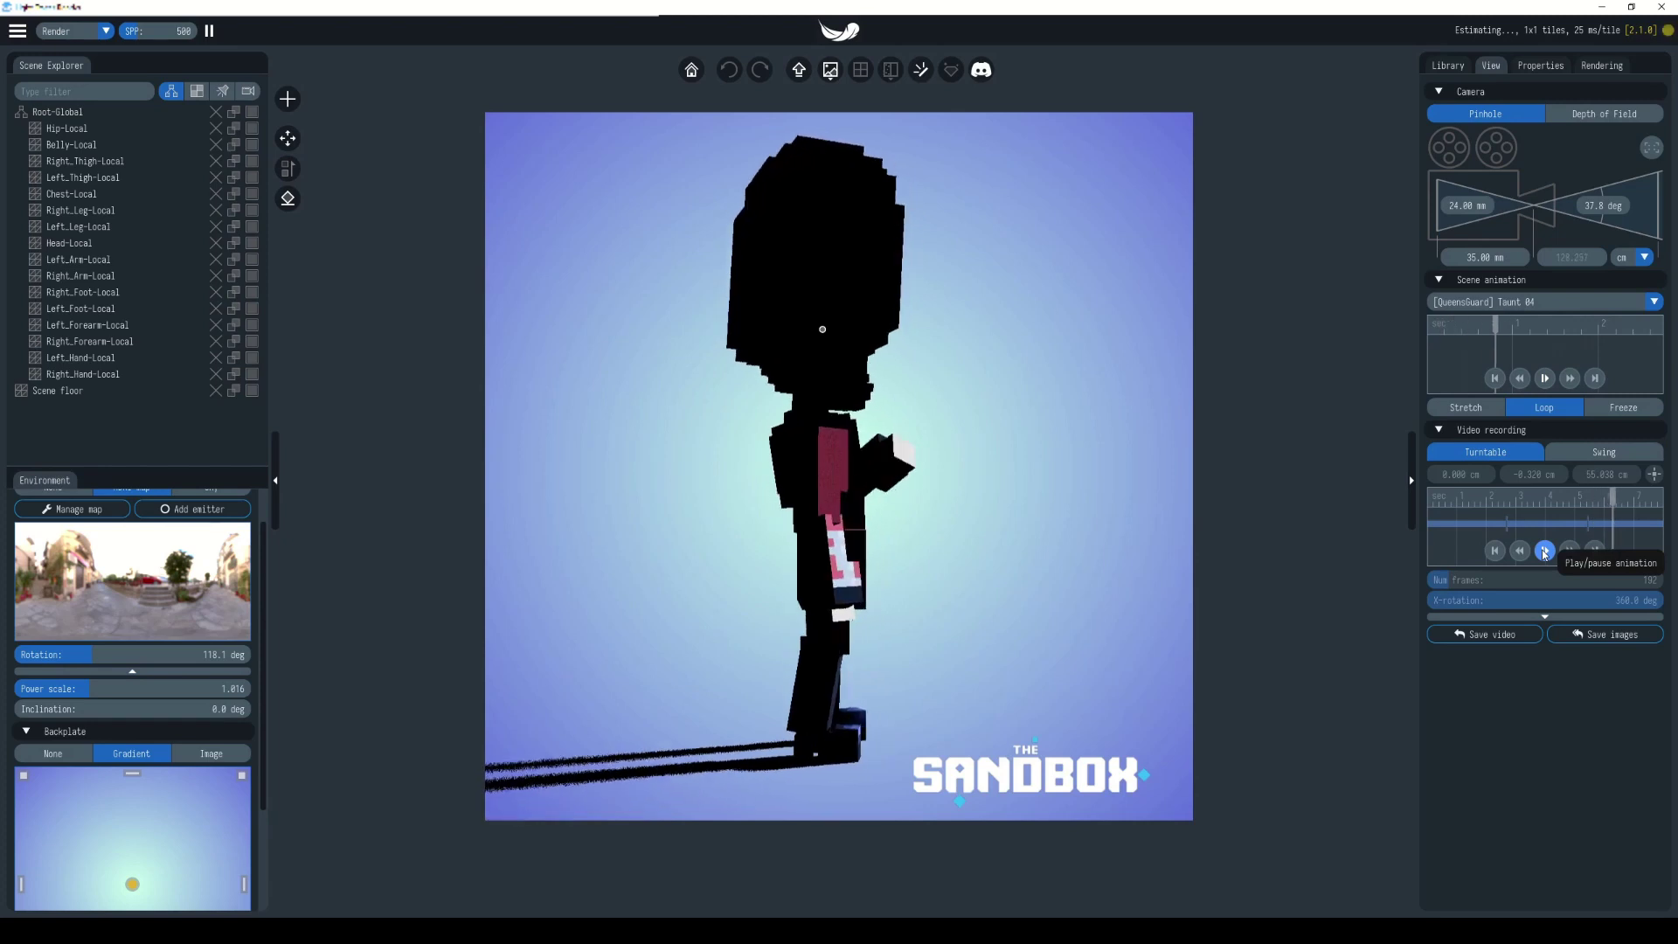
{"action": "left_click", "coordinate": [1526, 615]}
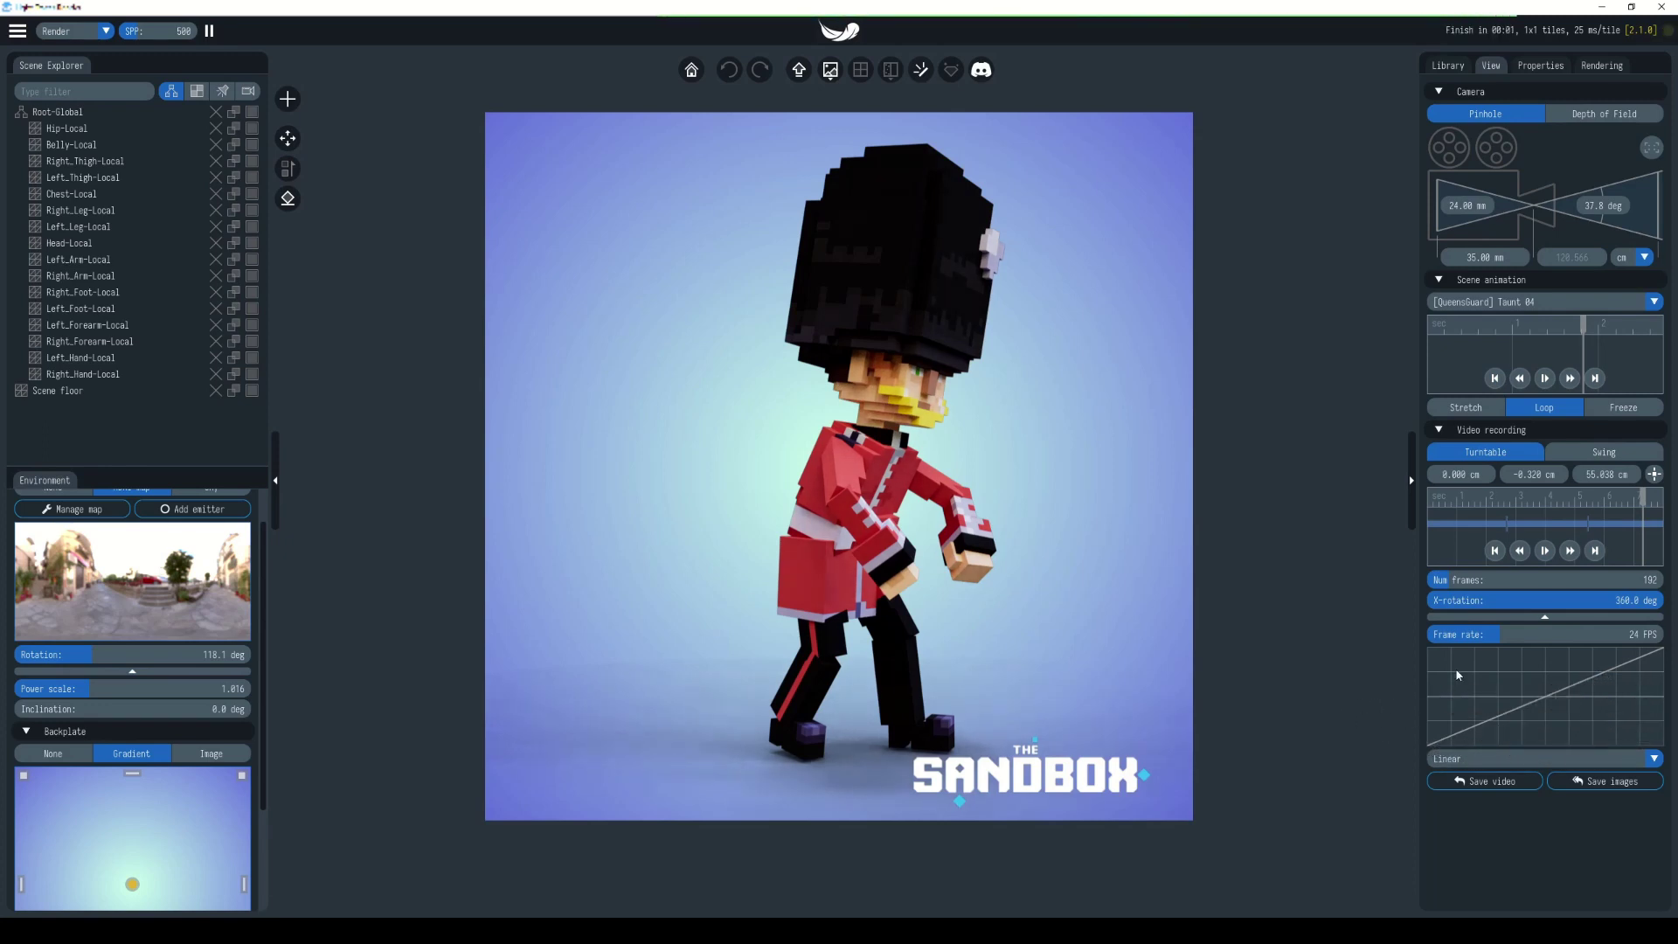
- Replay the turntable, then scrub the recording time from the start to about 5.2 s
{"action": "left_click", "coordinate": [1546, 551]}
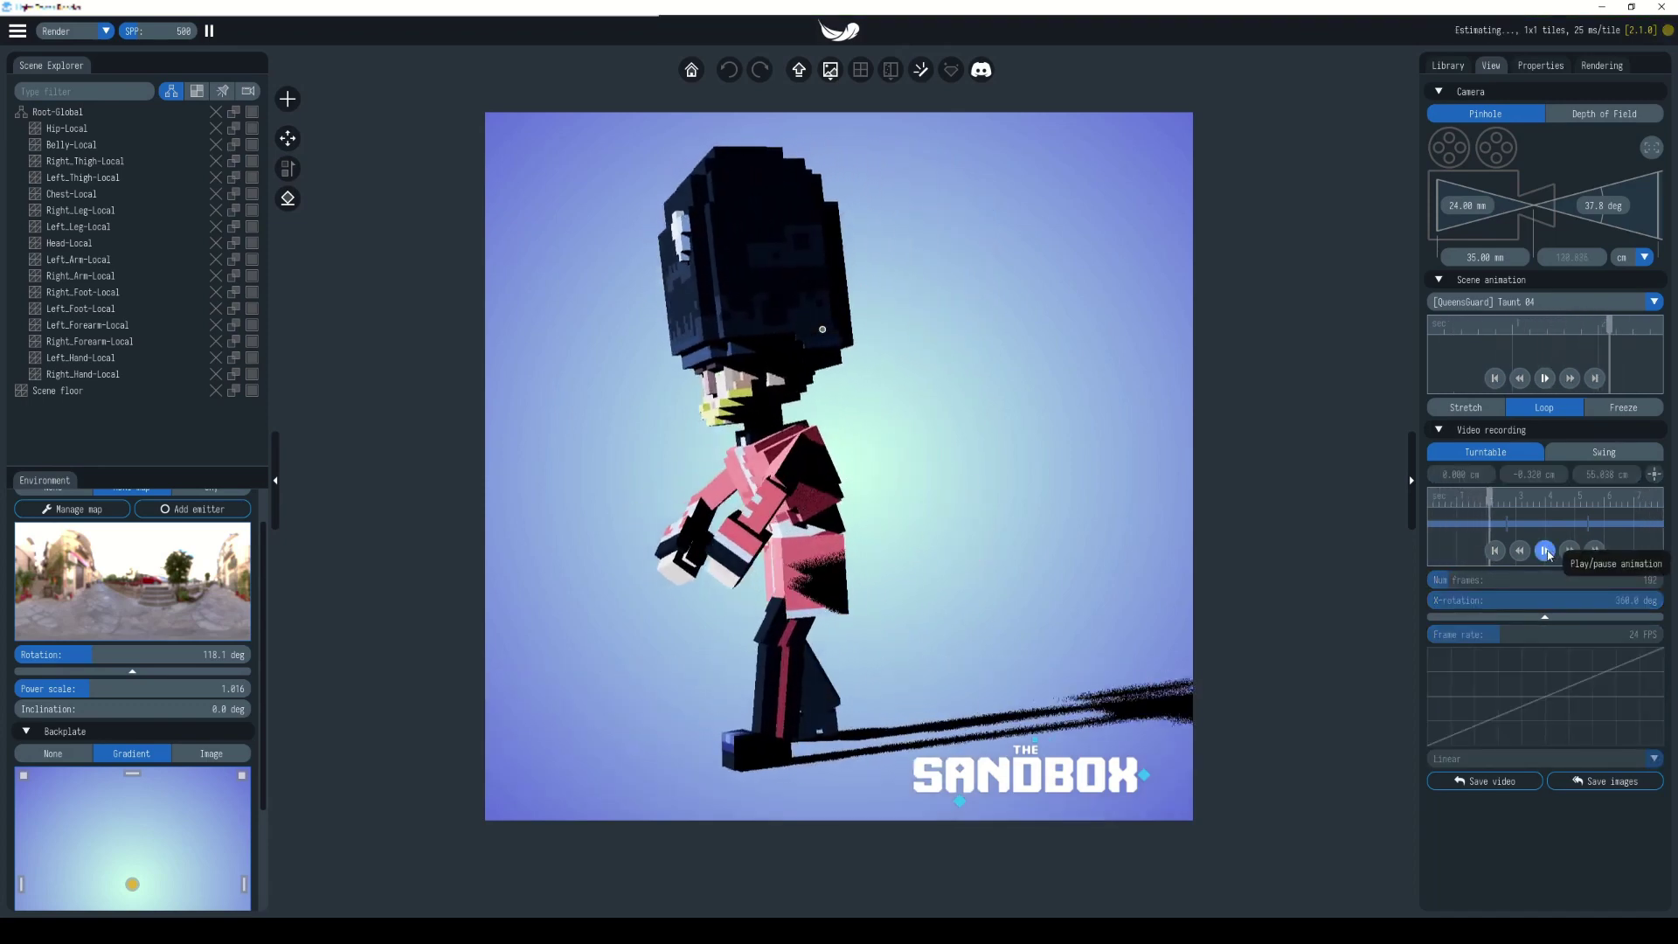
{"action": "left_click", "coordinate": [1546, 551]}
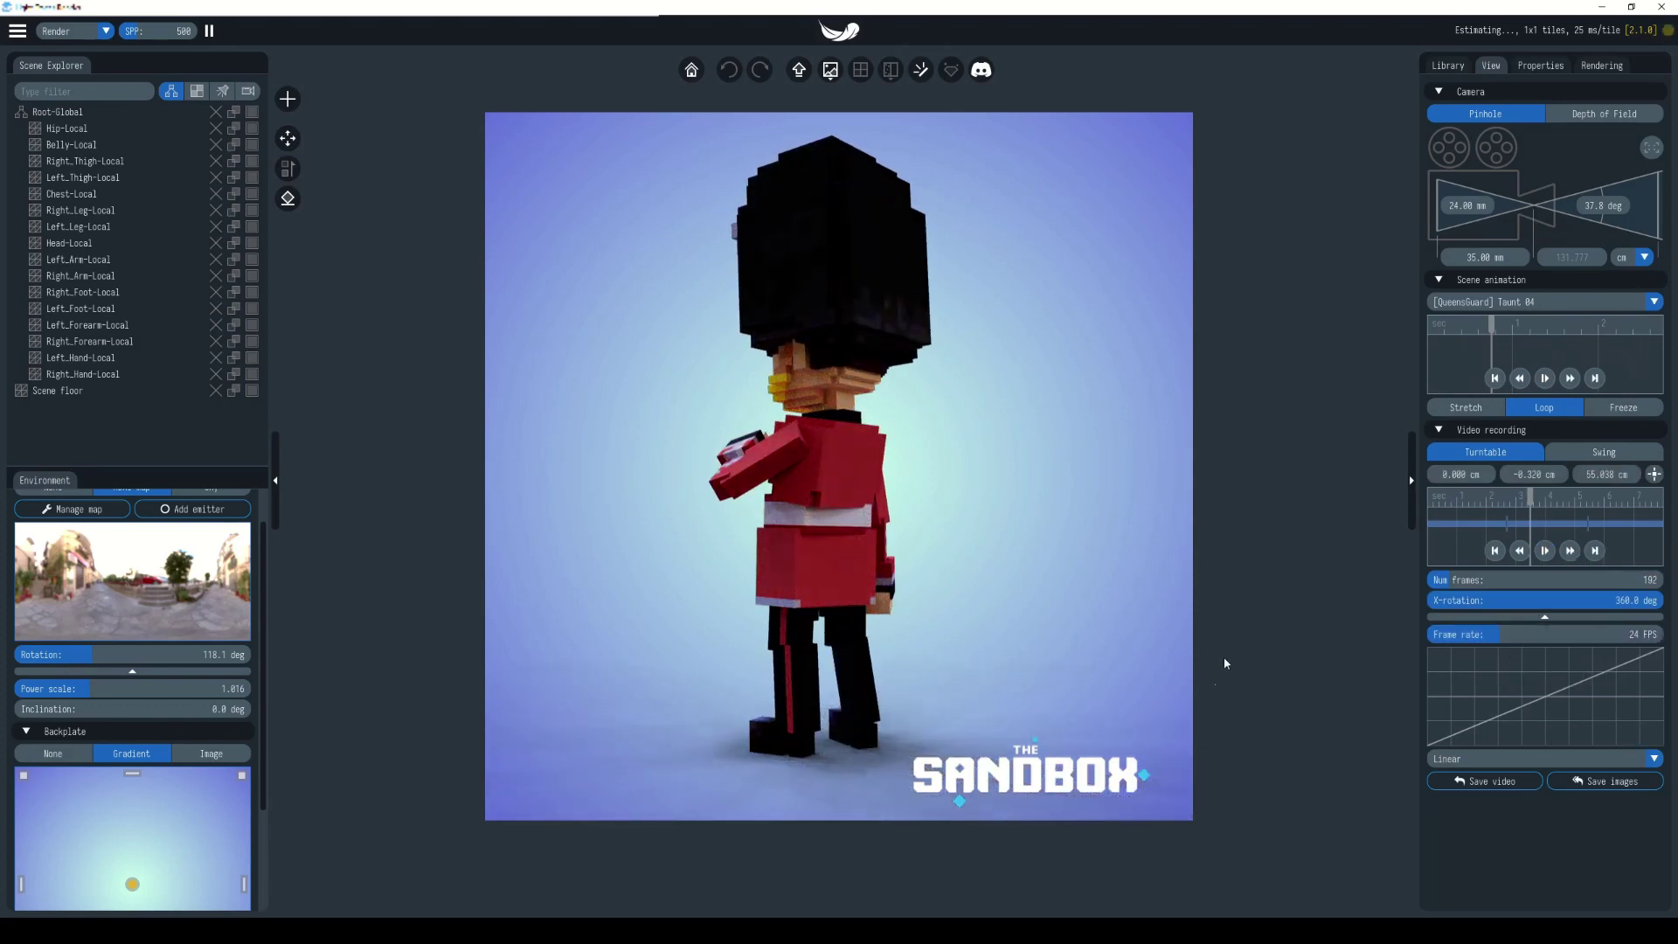
{"action": "left_click_drag", "start_coordinate": [1527, 505], "coordinate": [1429, 505]}
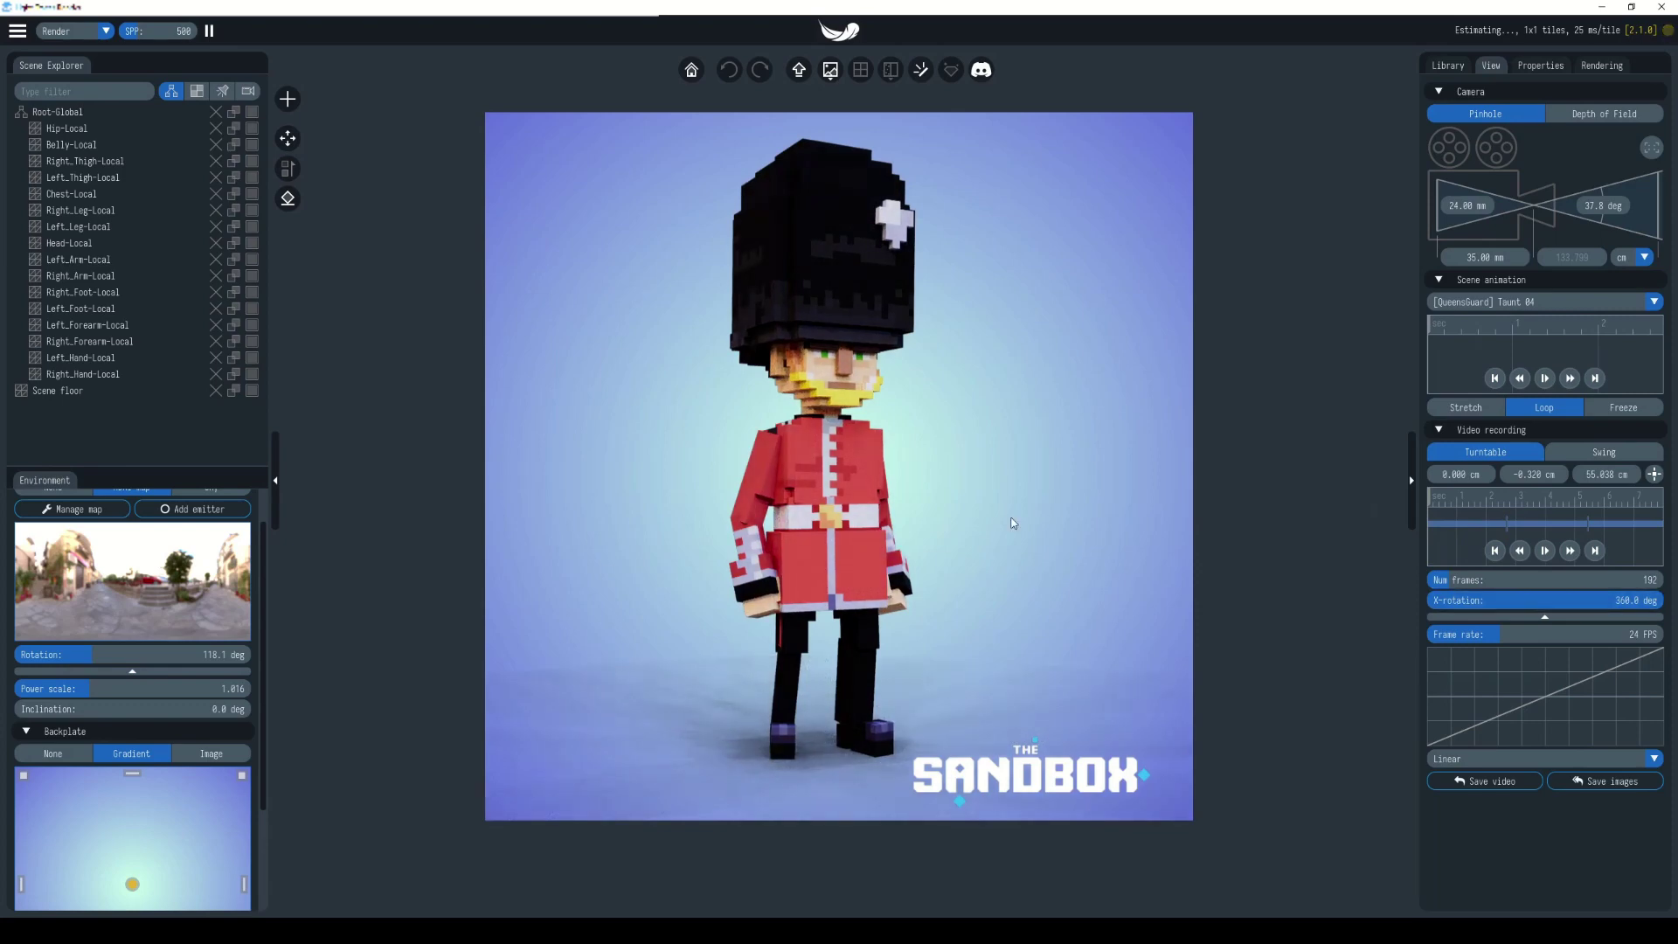
{"action": "left_click", "coordinate": [1498, 503]}
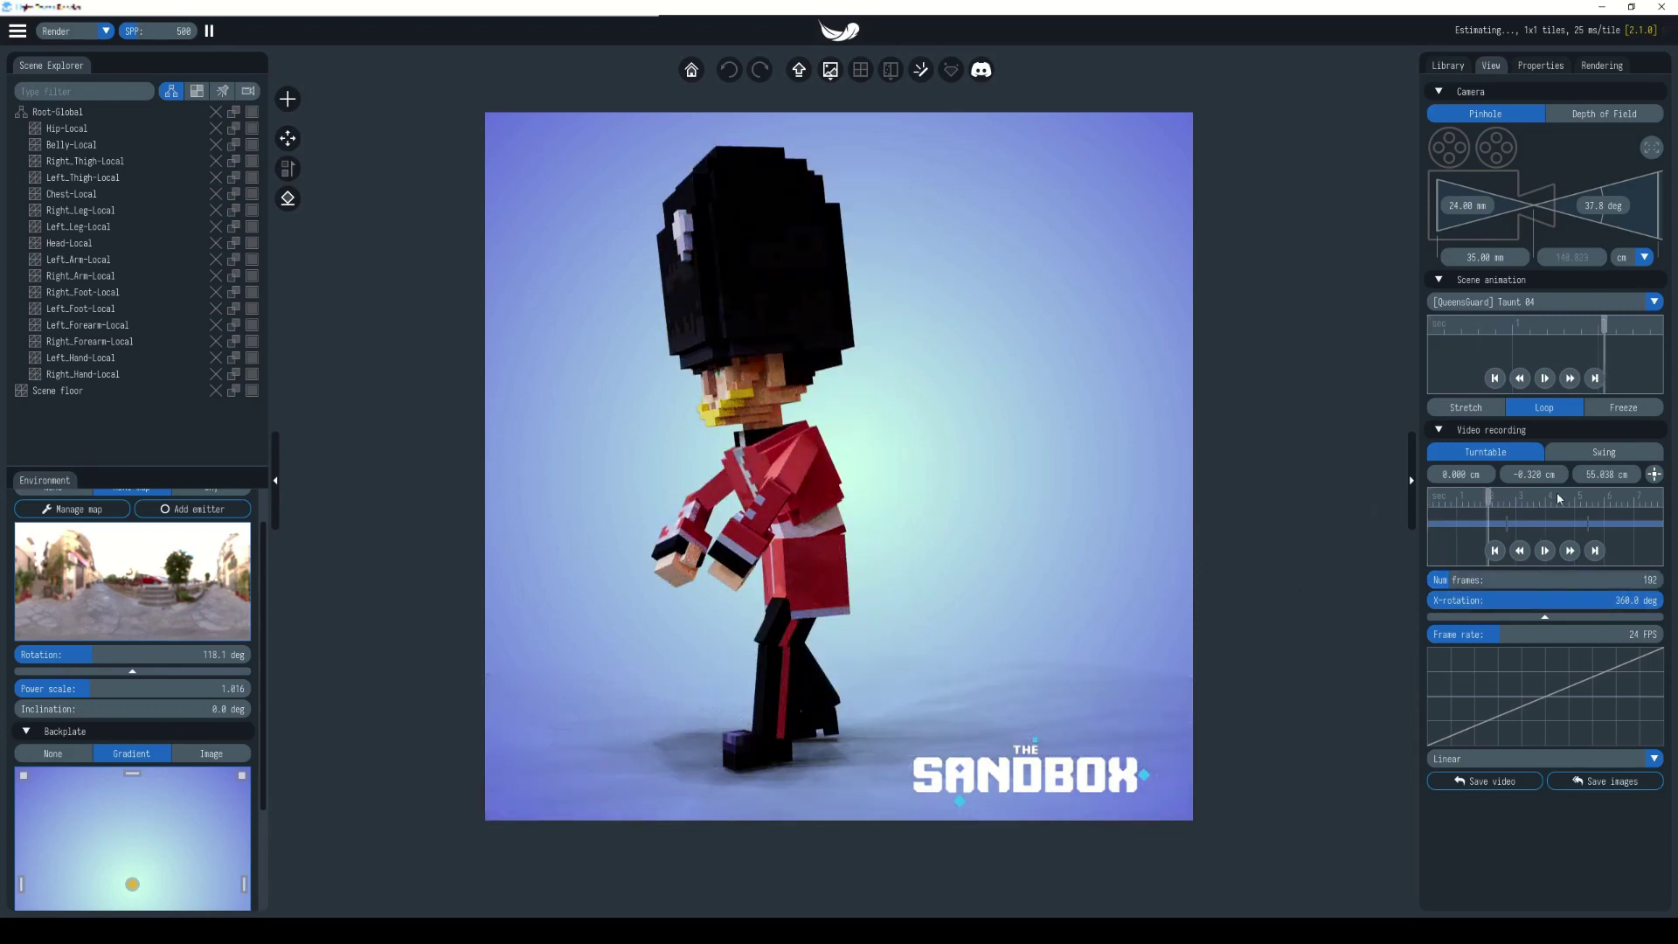
{"action": "left_click_drag", "start_coordinate": [1501, 501], "coordinate": [1573, 498]}
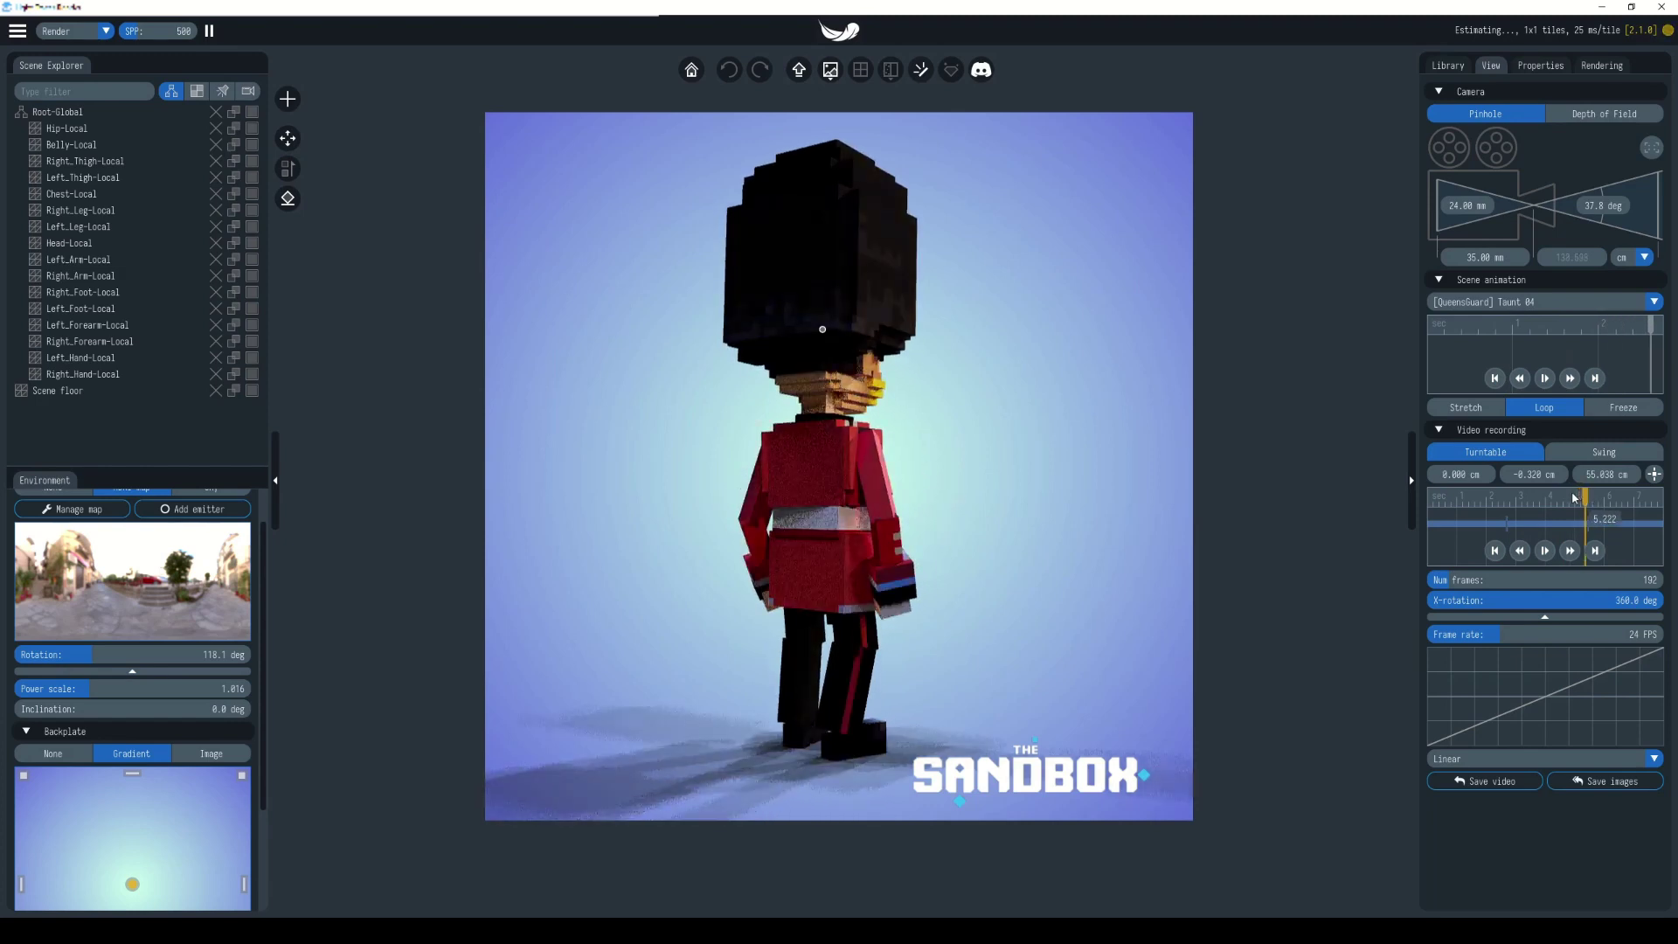
- Set the camera easing to Quad in/out and preview the turntable
{"action": "left_click", "coordinate": [1513, 757]}
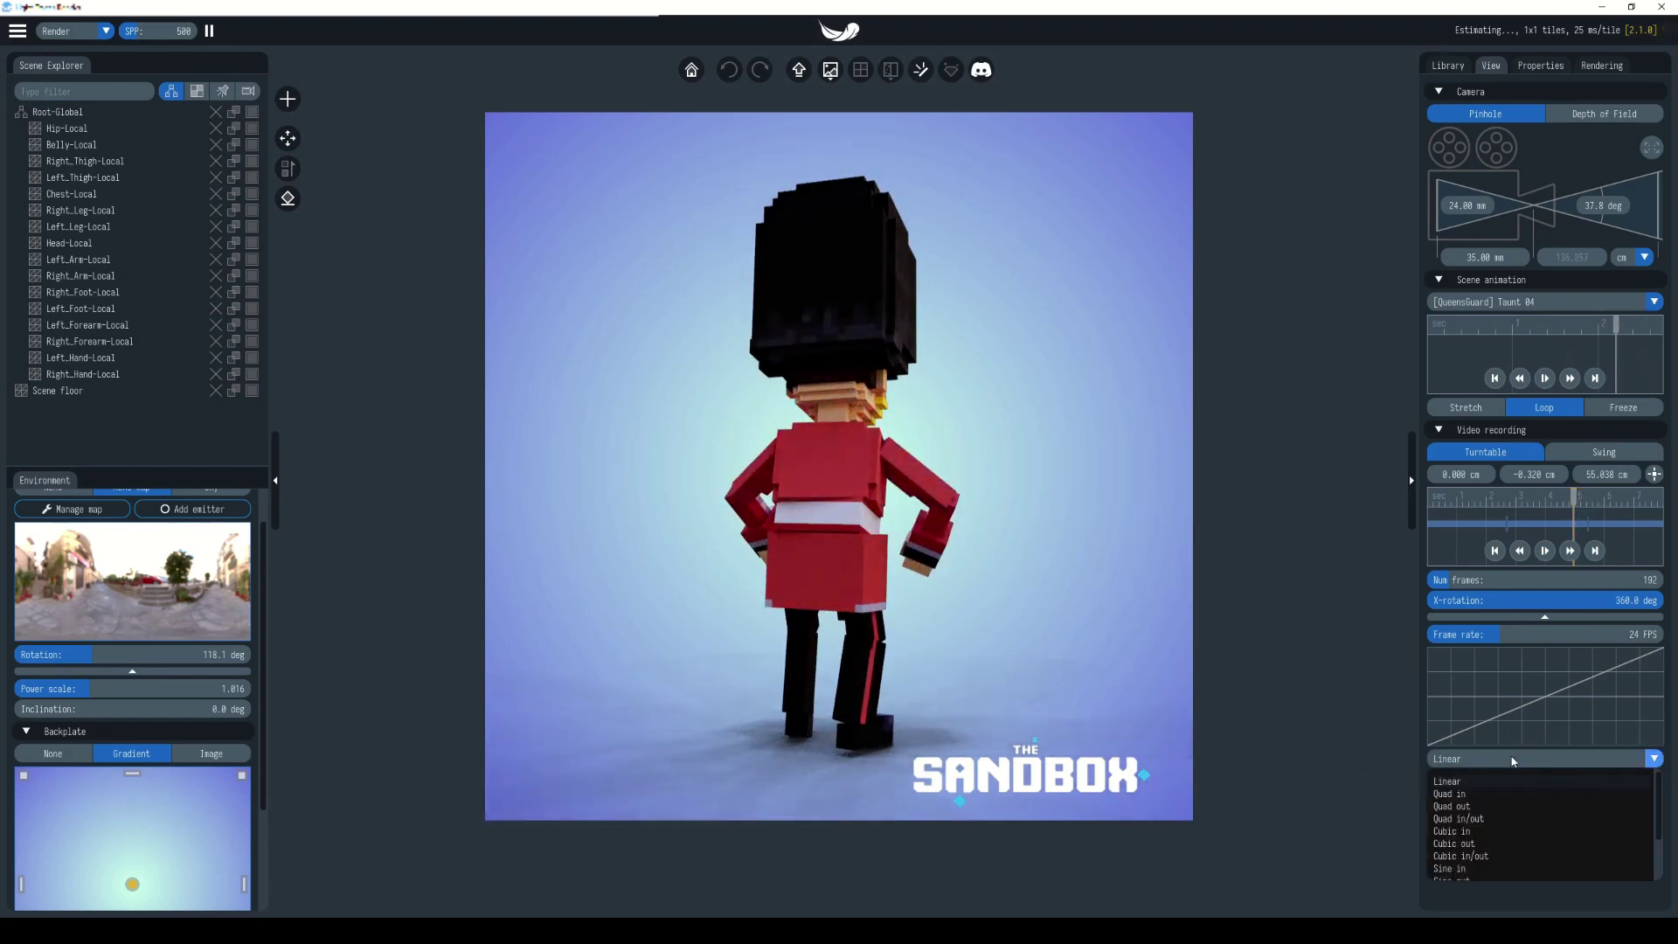
{"action": "left_click", "coordinate": [1483, 820]}
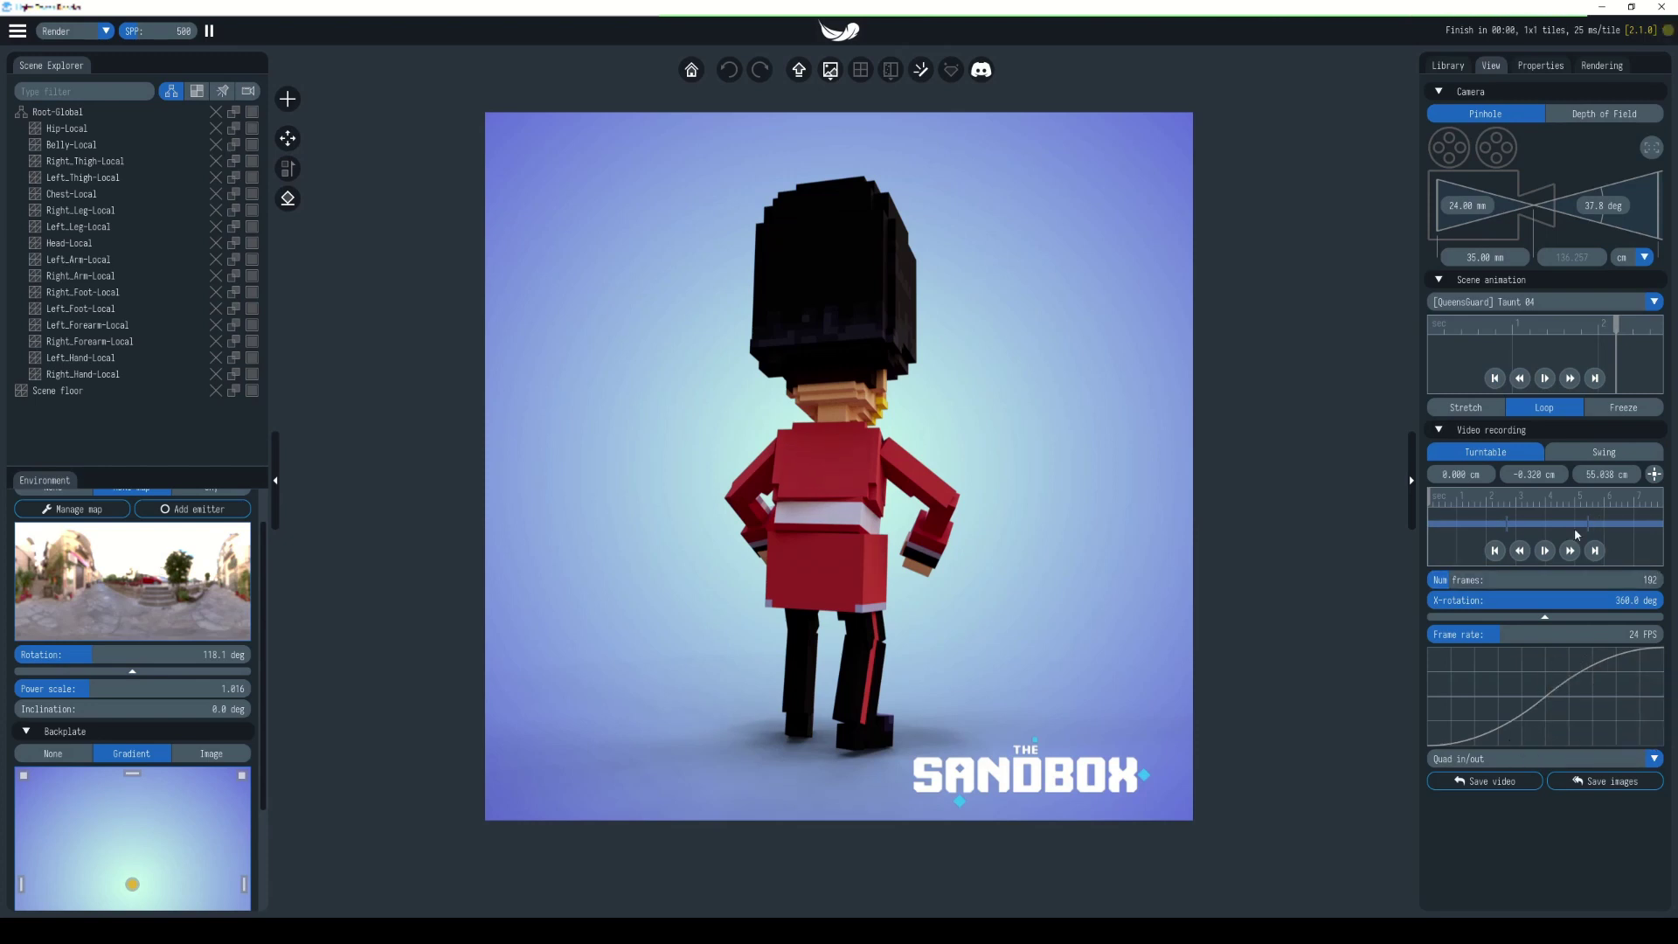
{"action": "left_click", "coordinate": [1544, 550]}
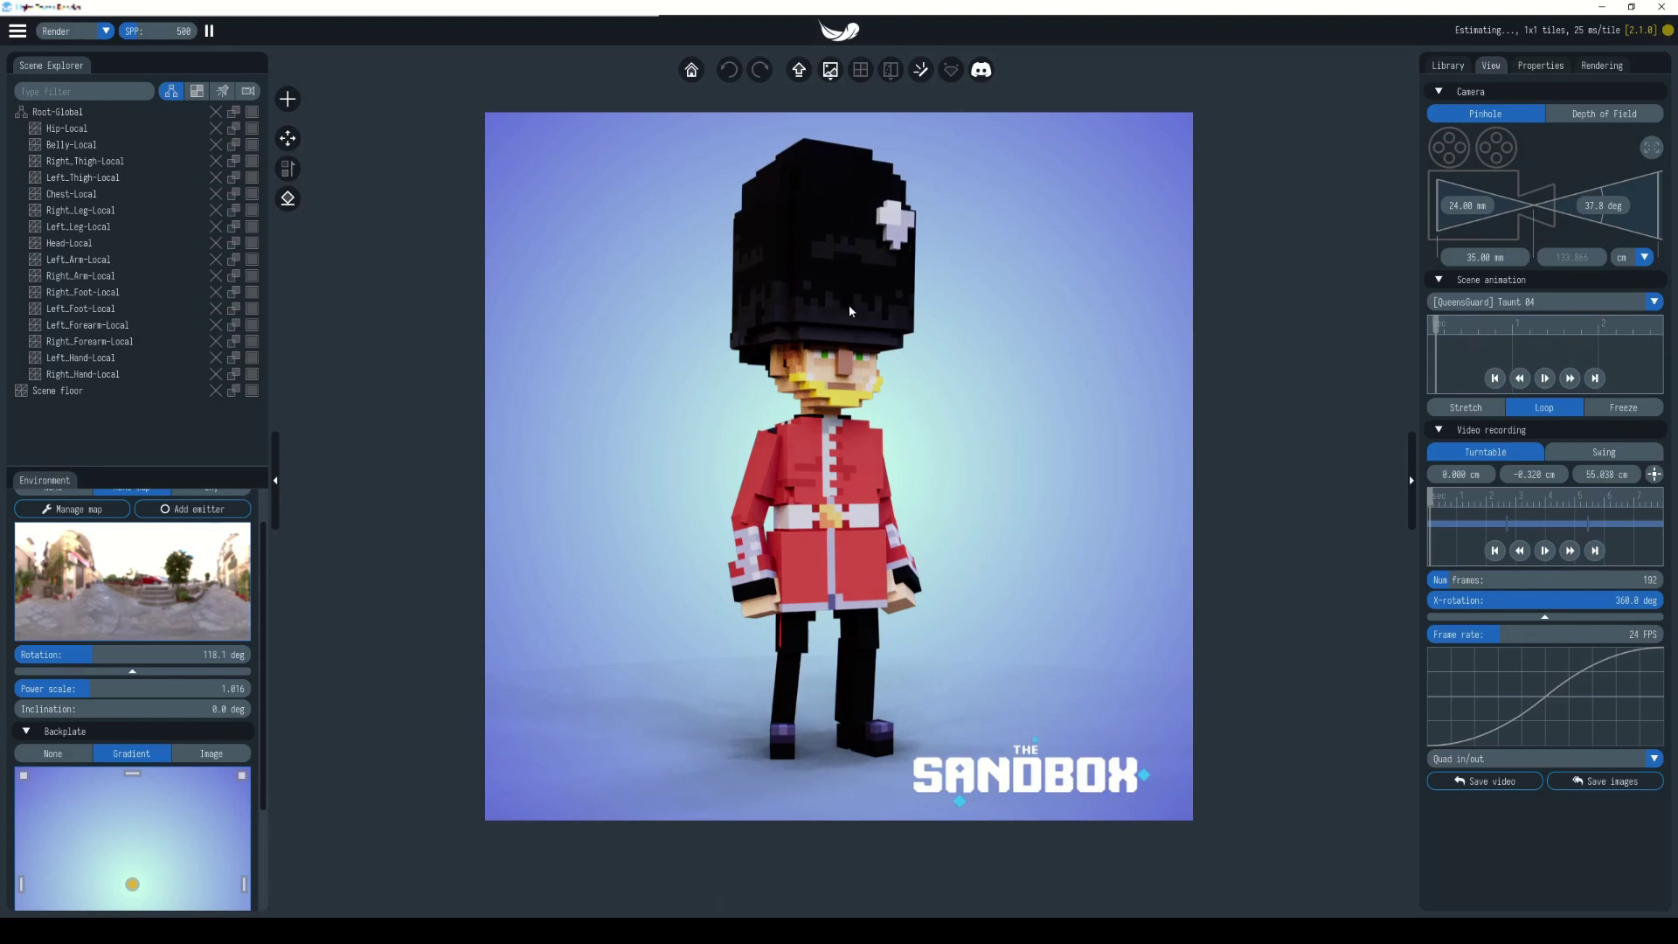
- Rotate the guard's Root-Global node about -17.3 deg around Z with the rotate widget
{"action": "left_click_drag", "start_coordinate": [1450, 505], "coordinate": [1555, 500]}
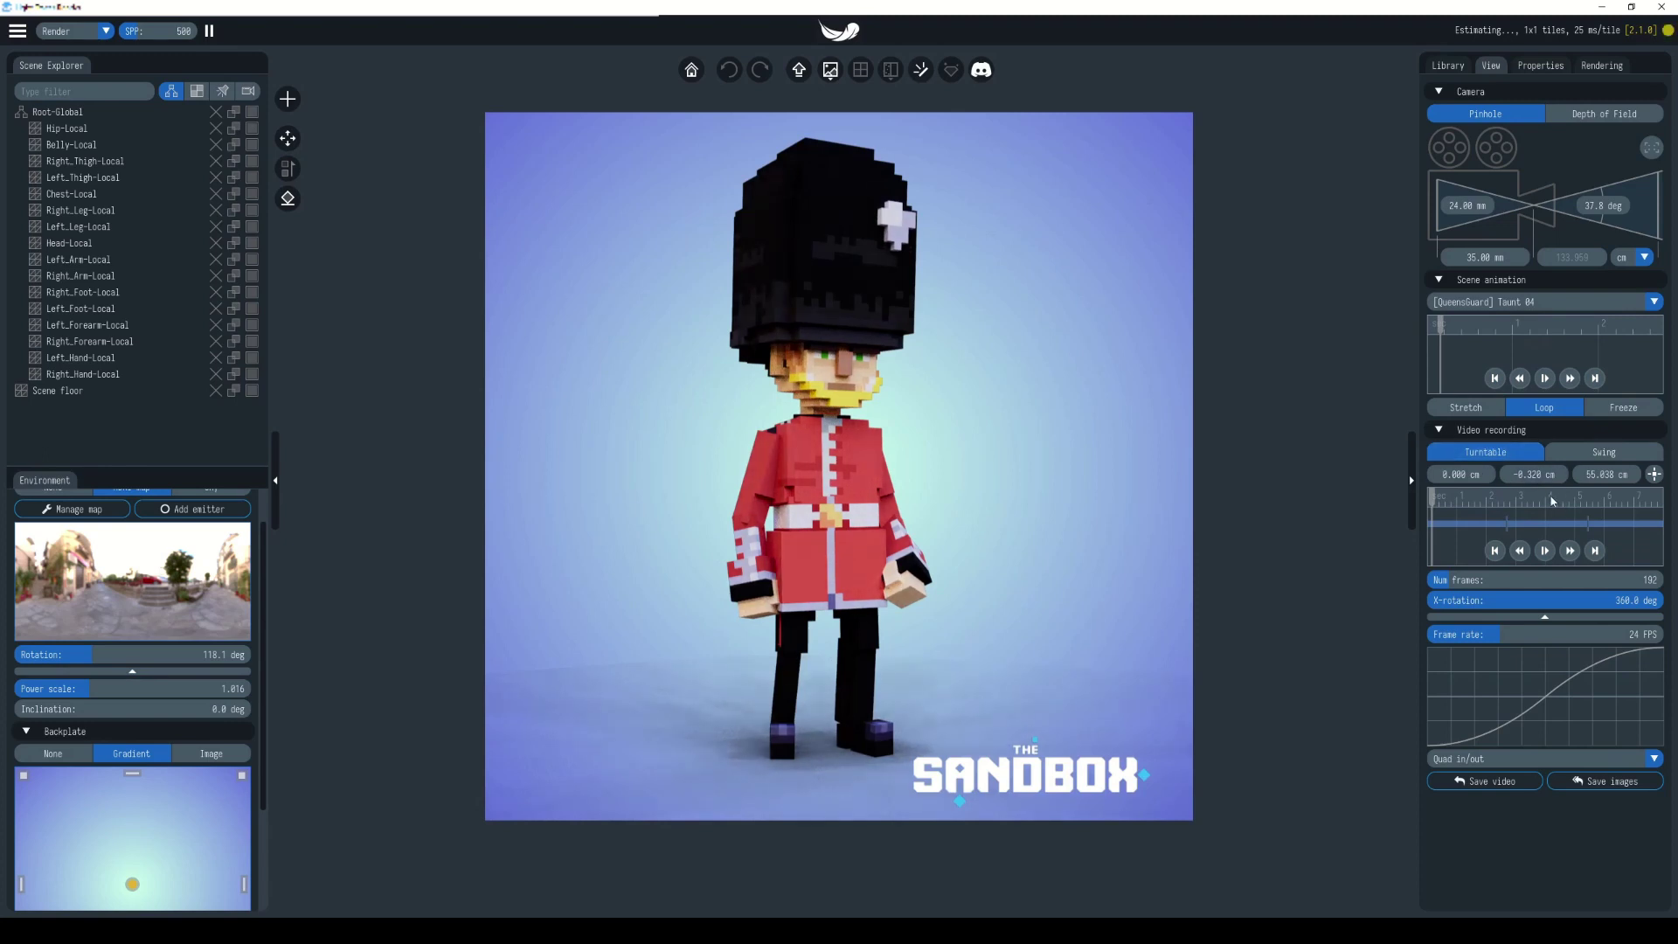
{"action": "left_click", "coordinate": [54, 115]}
{"action": "left_click", "coordinate": [55, 117]}
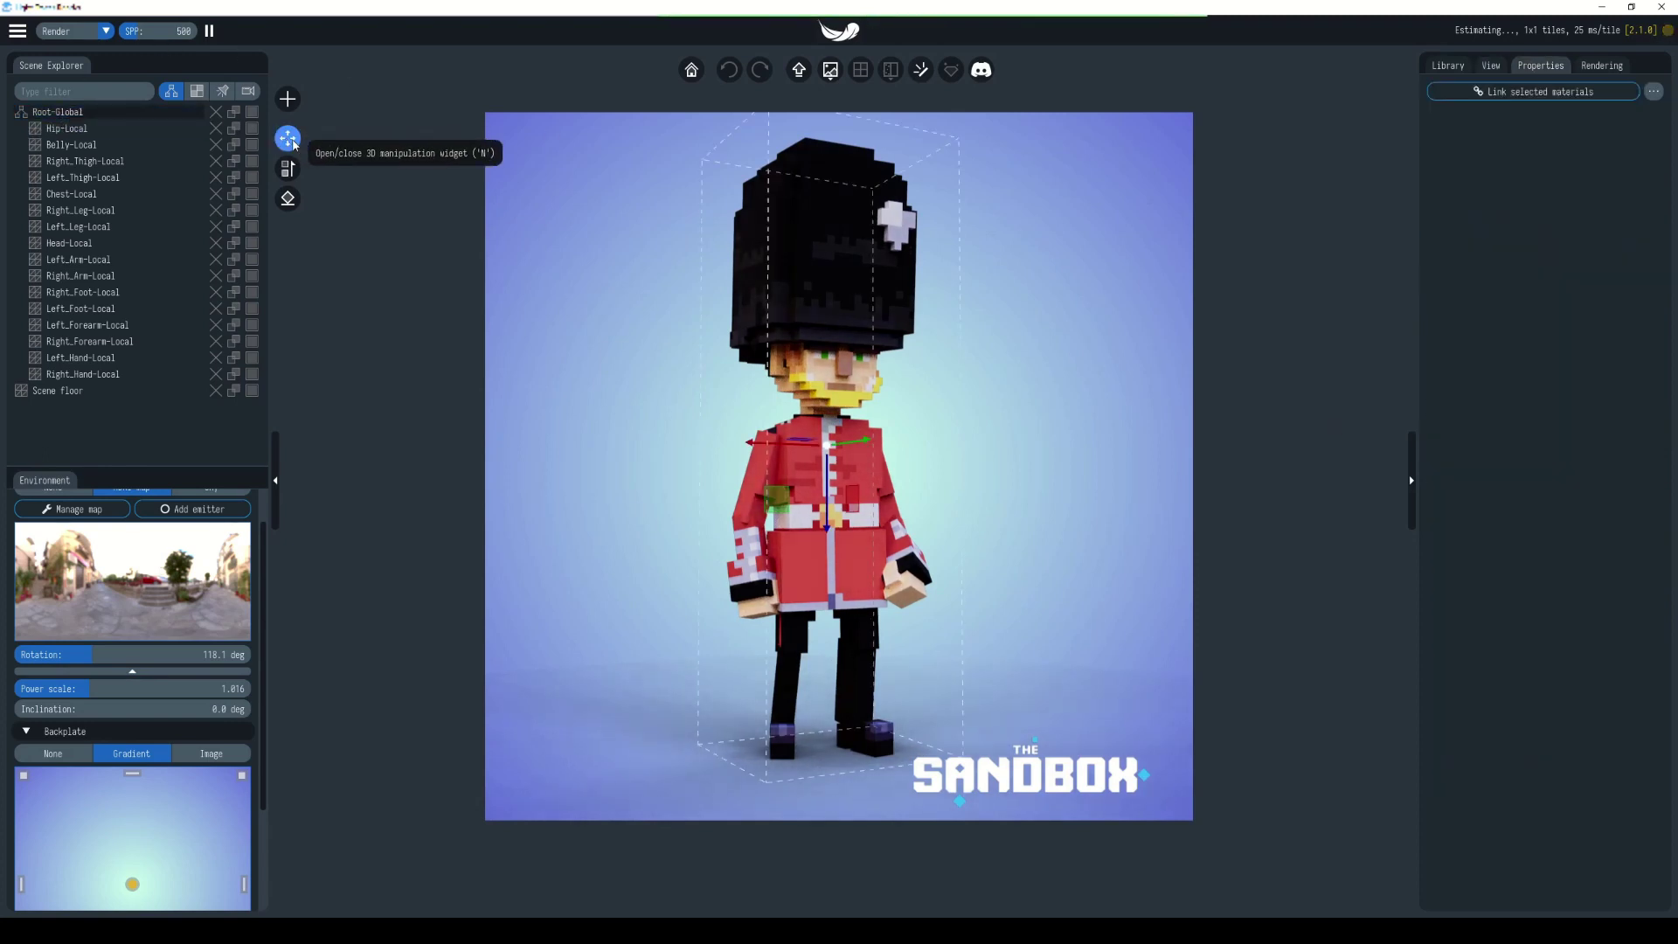
{"action": "left_click", "coordinate": [289, 140]}
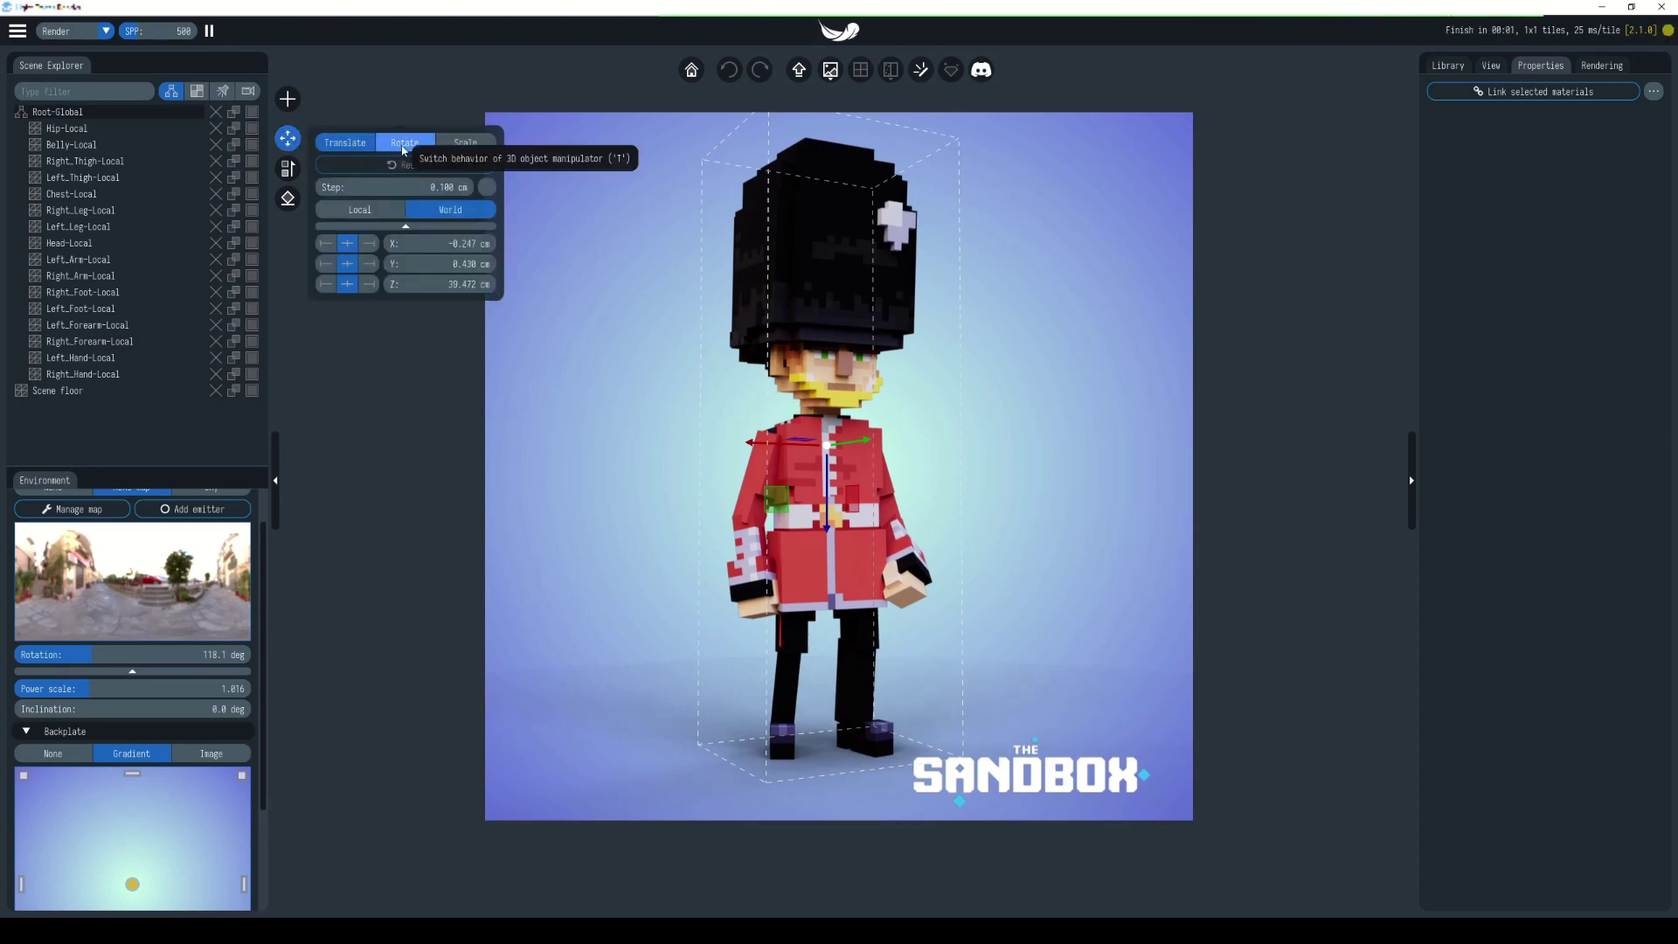
{"action": "left_click", "coordinate": [405, 145]}
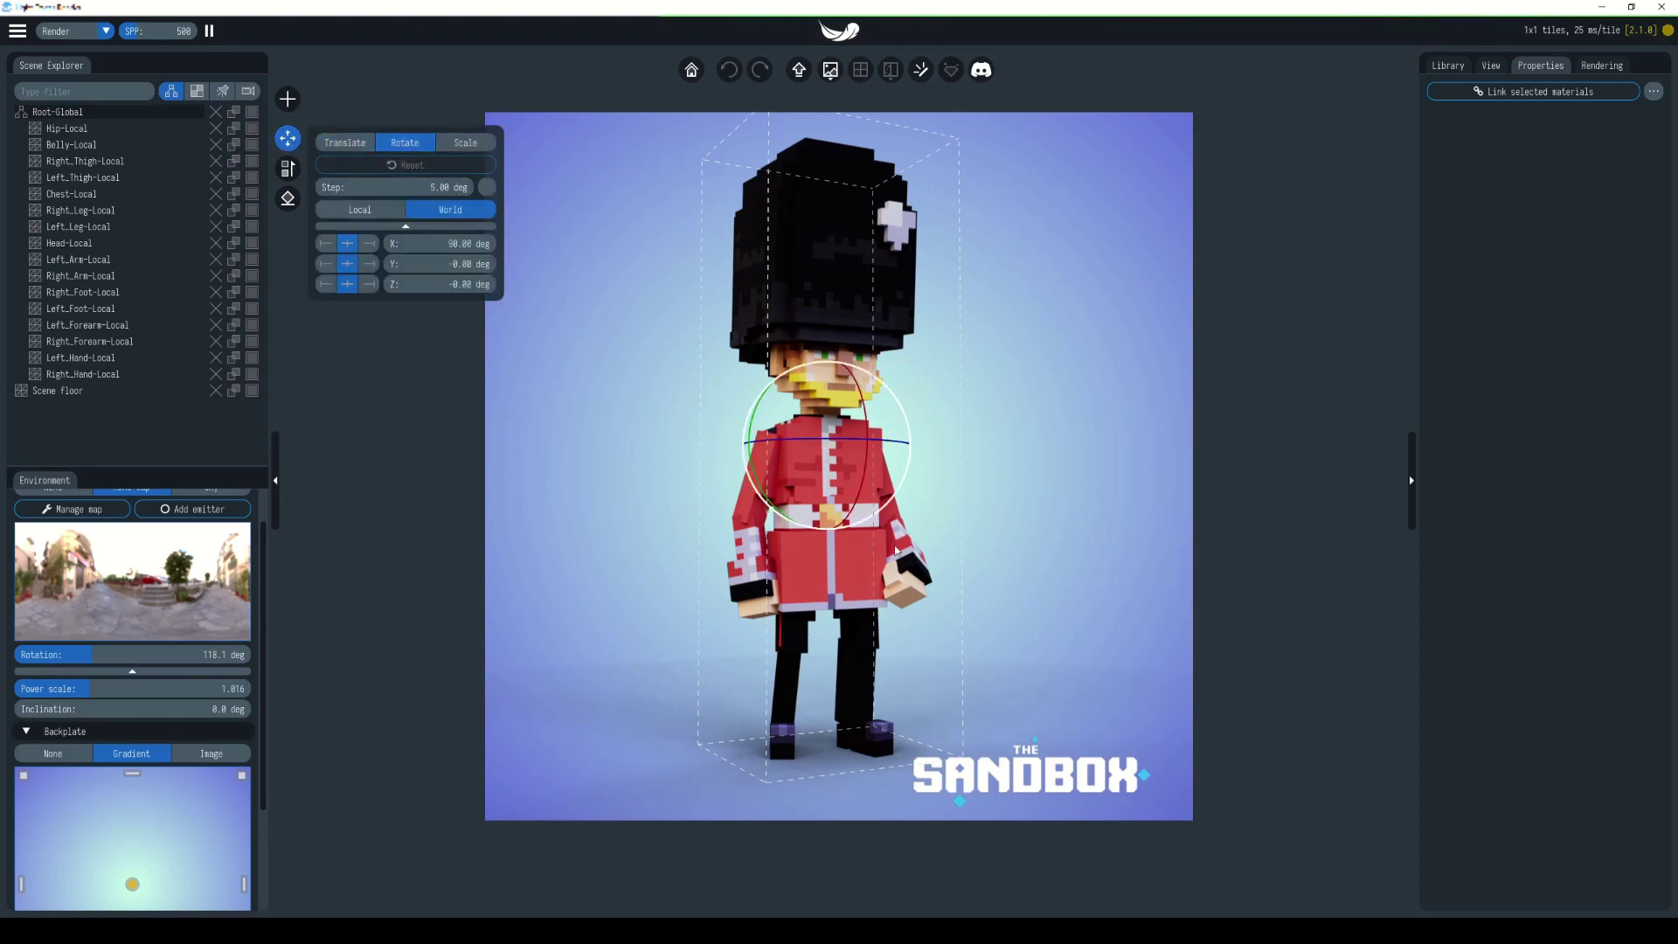
{"action": "left_click_drag", "start_coordinate": [840, 443], "coordinate": [785, 434]}
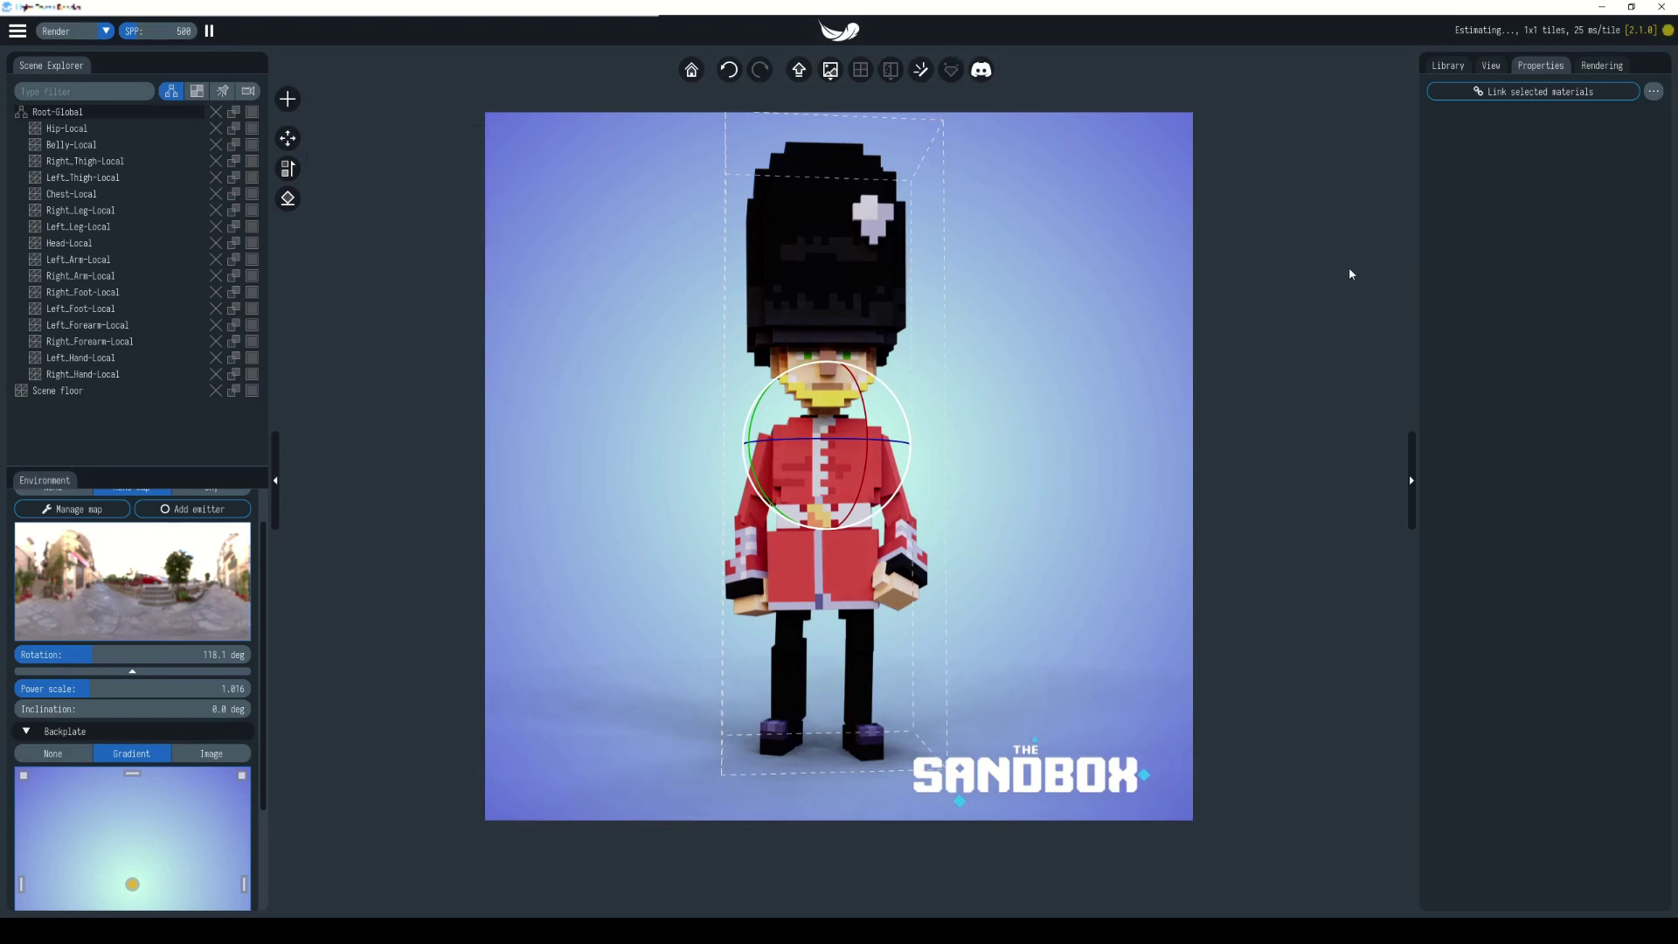
- Deselect the guard and replay the turntable preview from the View settings
{"action": "left_click", "coordinate": [1284, 179]}
{"action": "left_click", "coordinate": [1490, 66]}
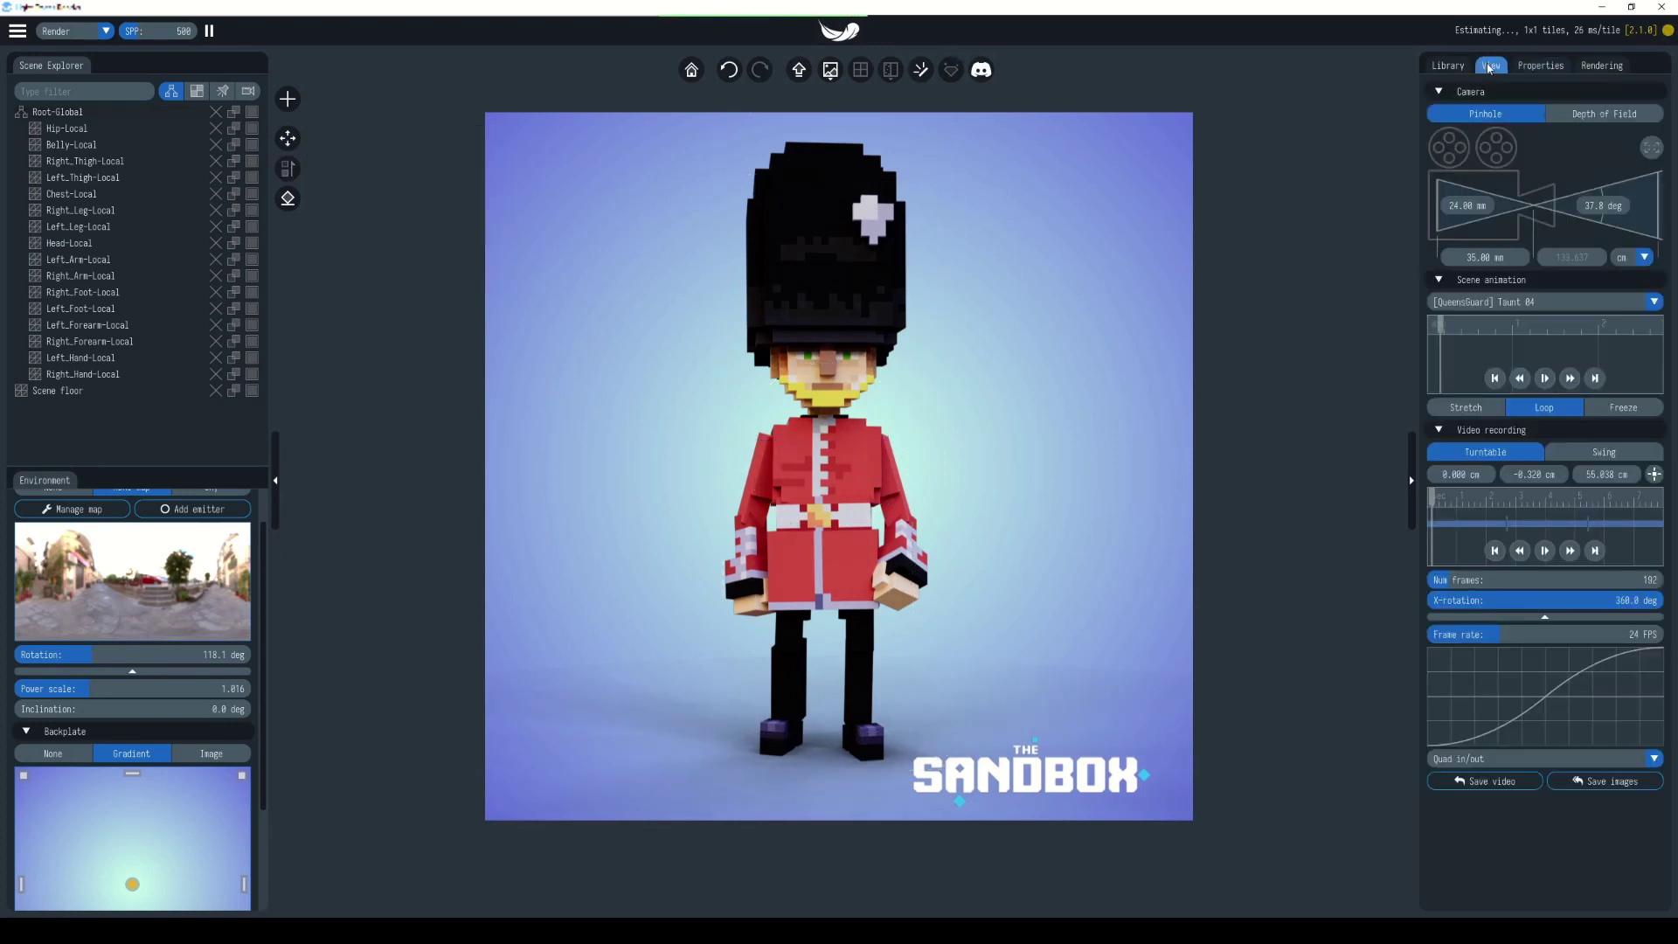
{"action": "left_click", "coordinate": [1546, 552]}
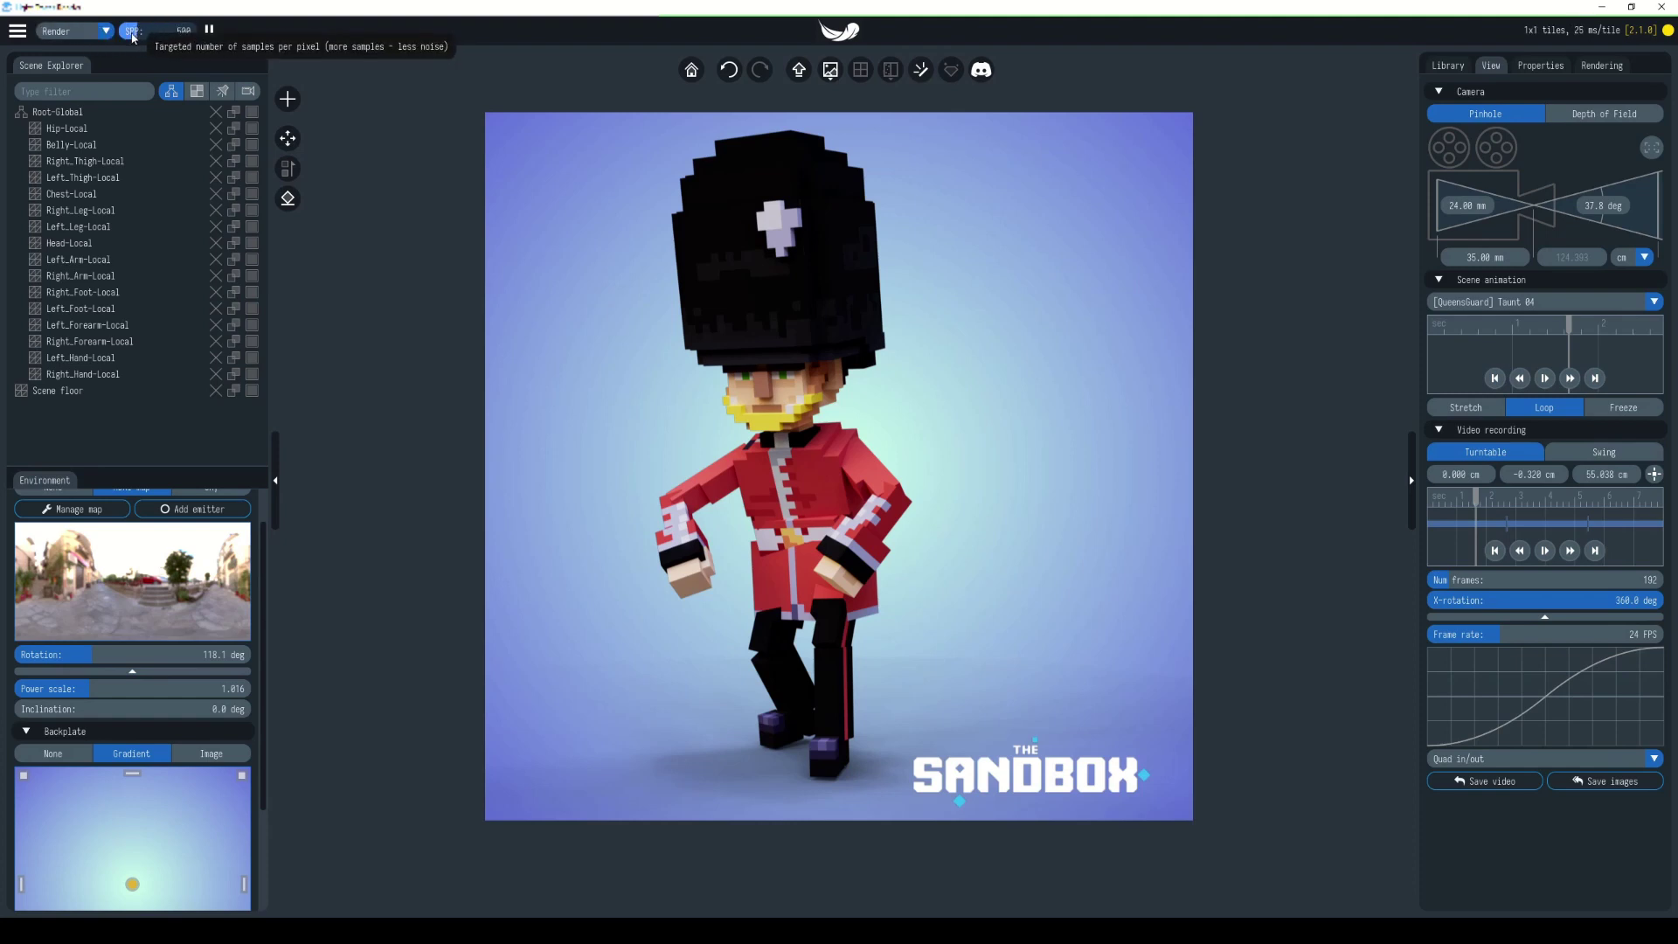
- Lower the samples per pixel from 500 to 50 and recheck the turntable preview
{"action": "double_click", "coordinate": [163, 31]}
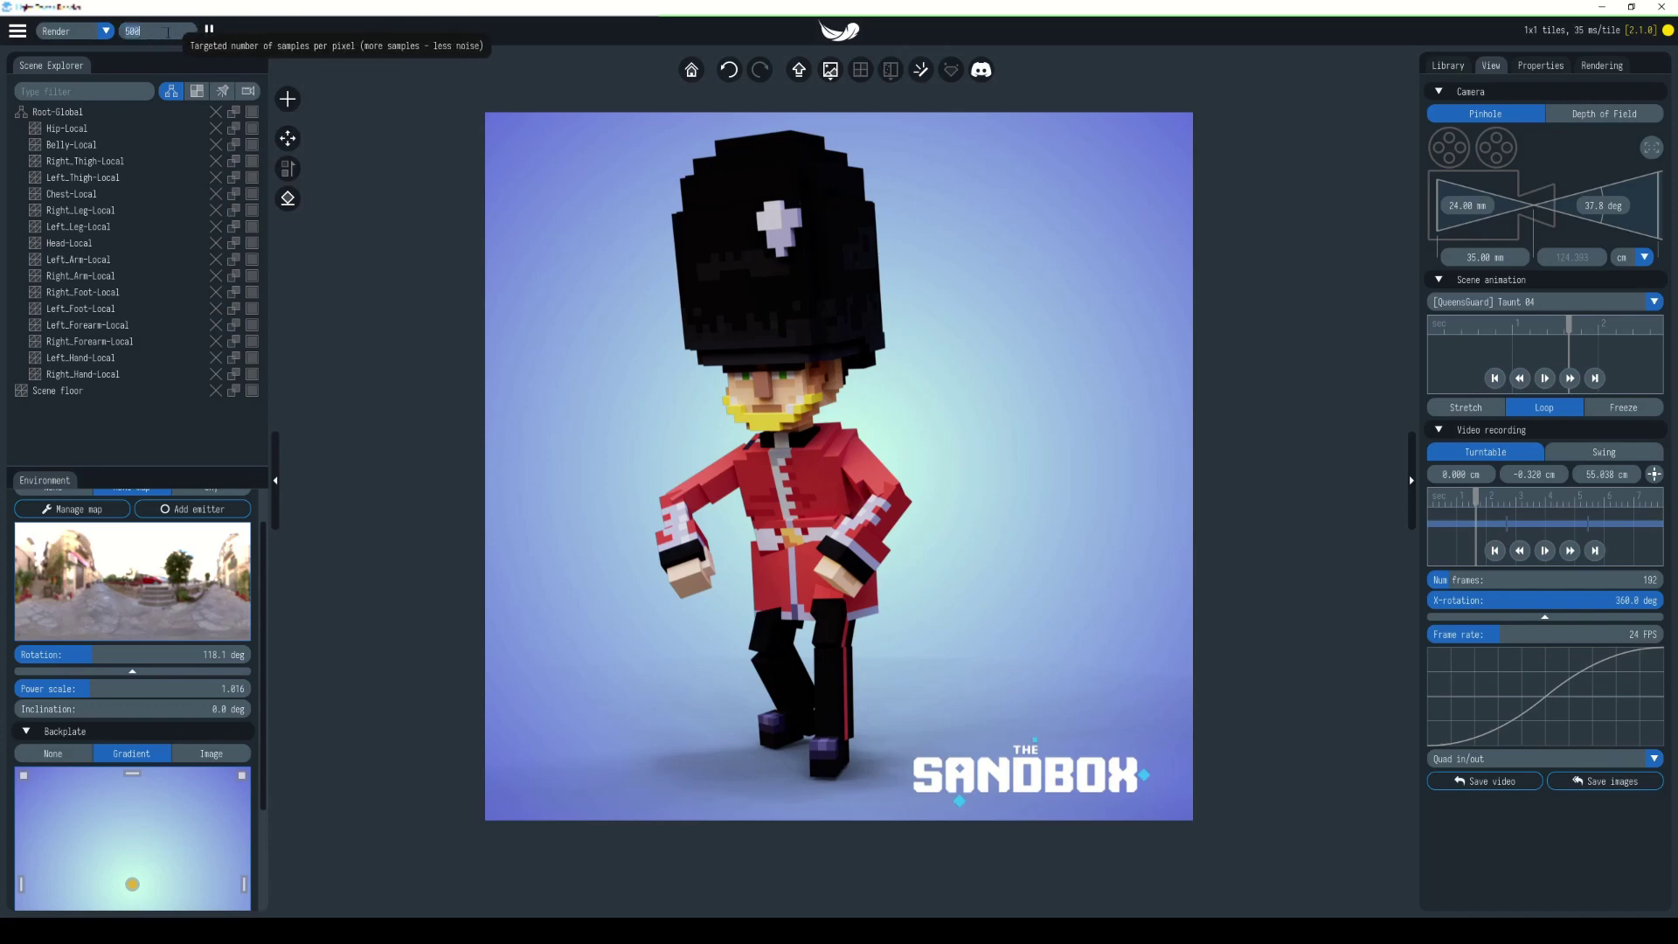
{"action": "type", "text": "5"}
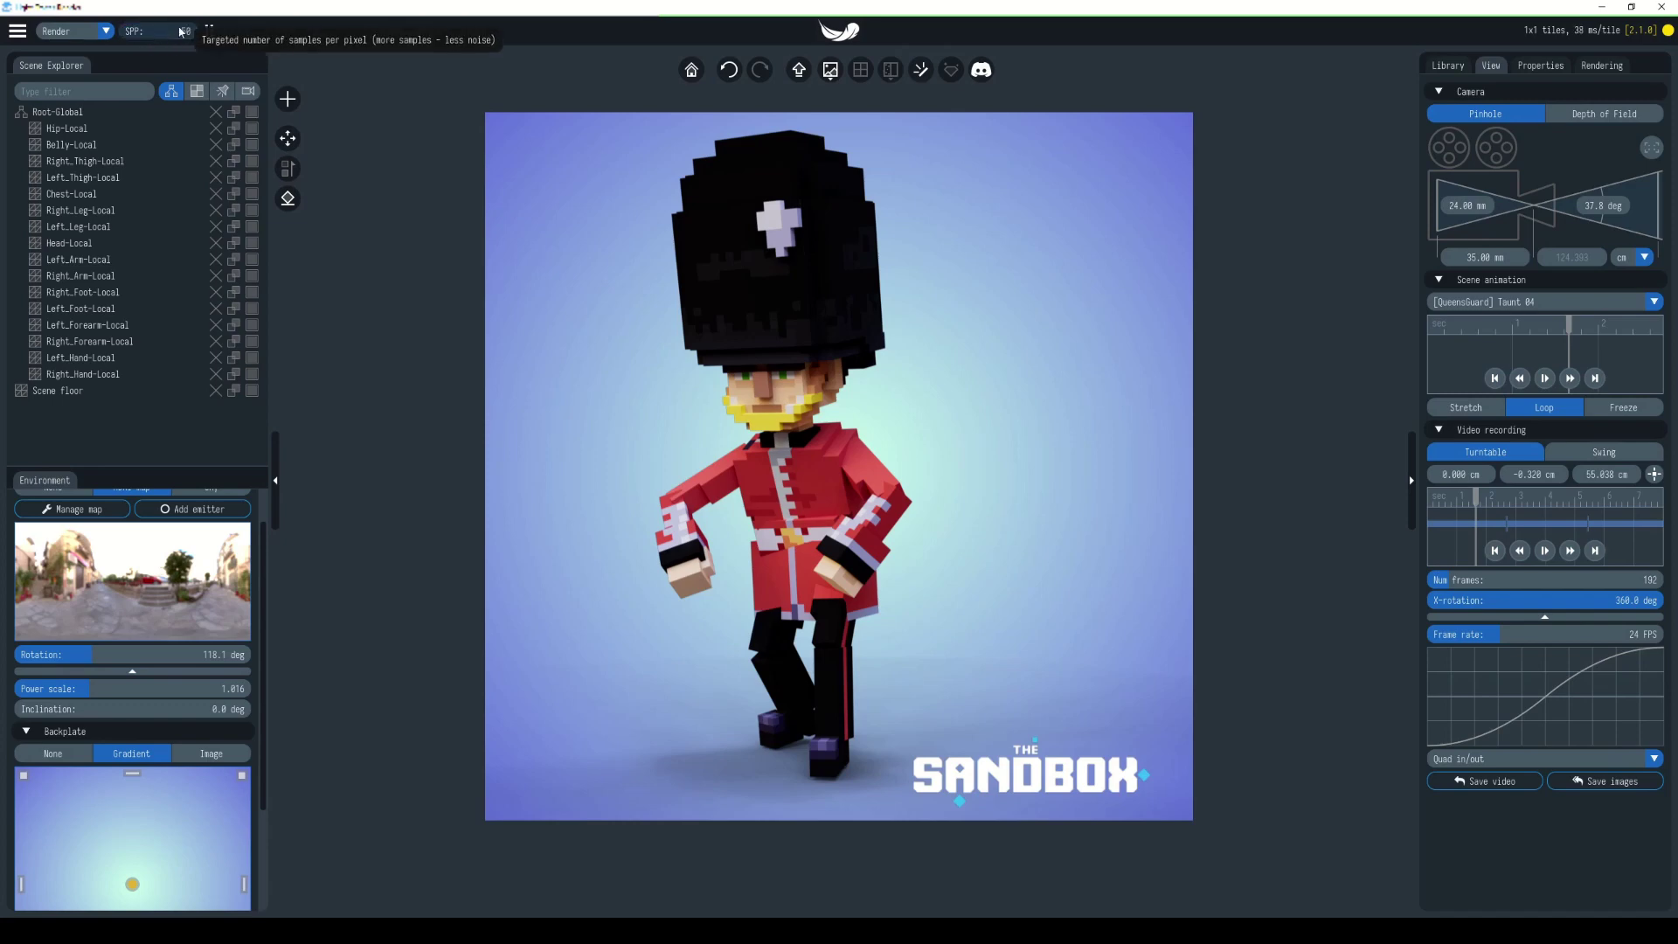
{"action": "key", "text": "Return"}
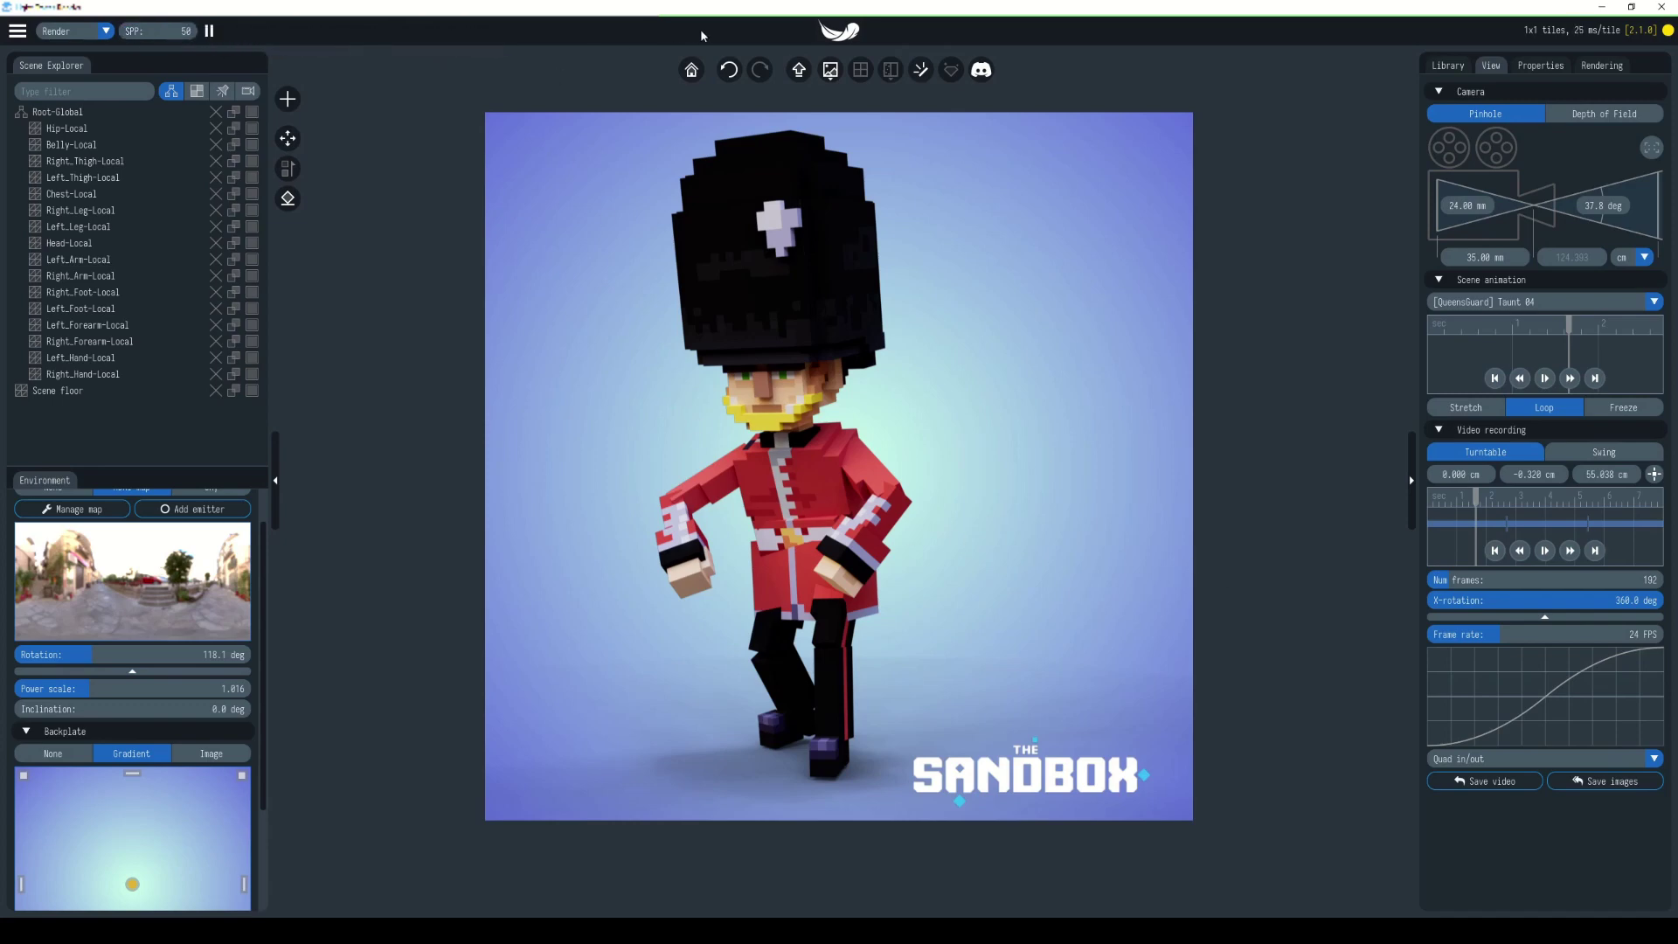
{"action": "left_click", "coordinate": [1544, 551]}
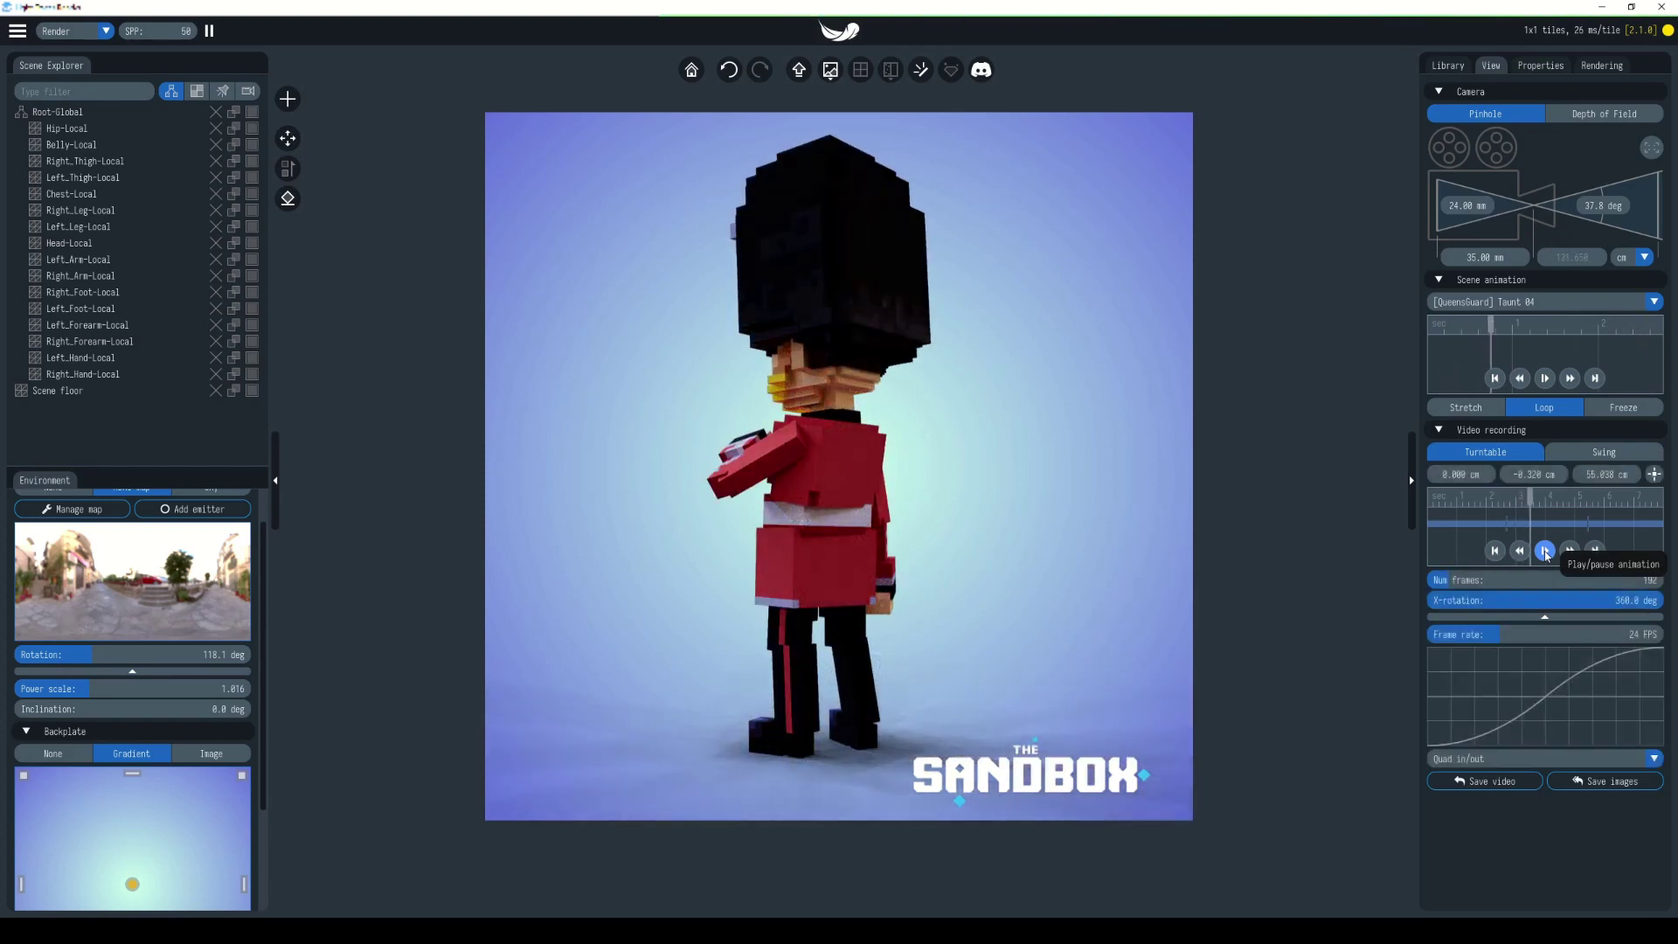
{"action": "left_click", "coordinate": [1545, 552]}
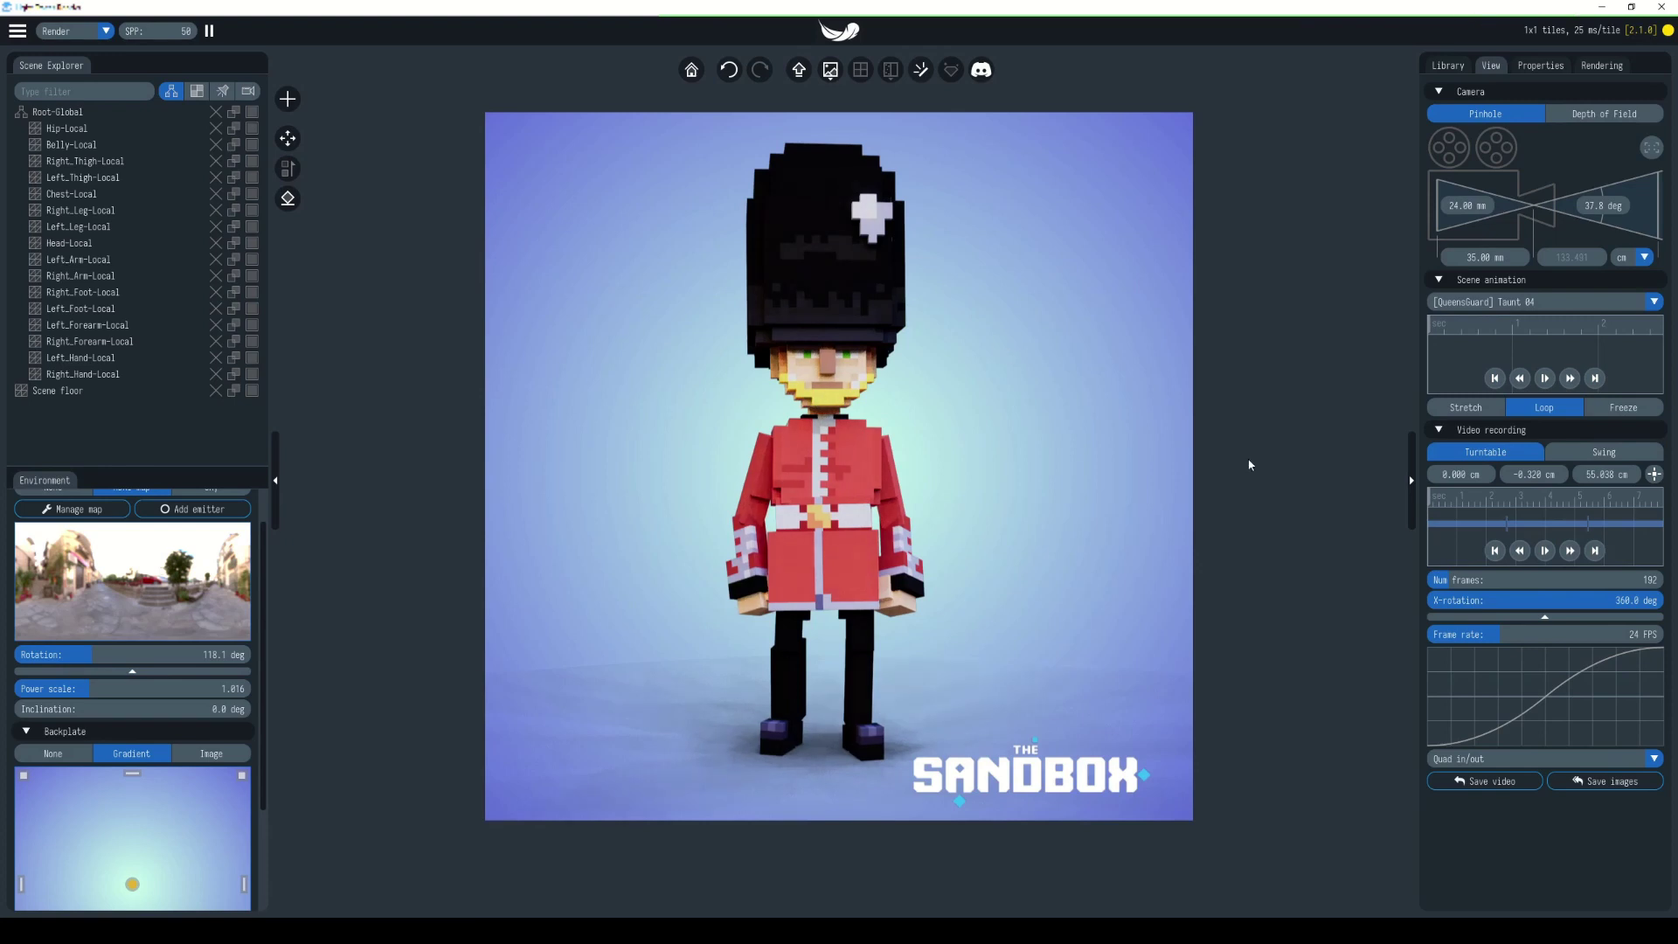
- Record the turntable as QueensGuard_Video.mp4 in RENDERS, with the file type set to All Files
{"action": "left_click", "coordinate": [1490, 786]}
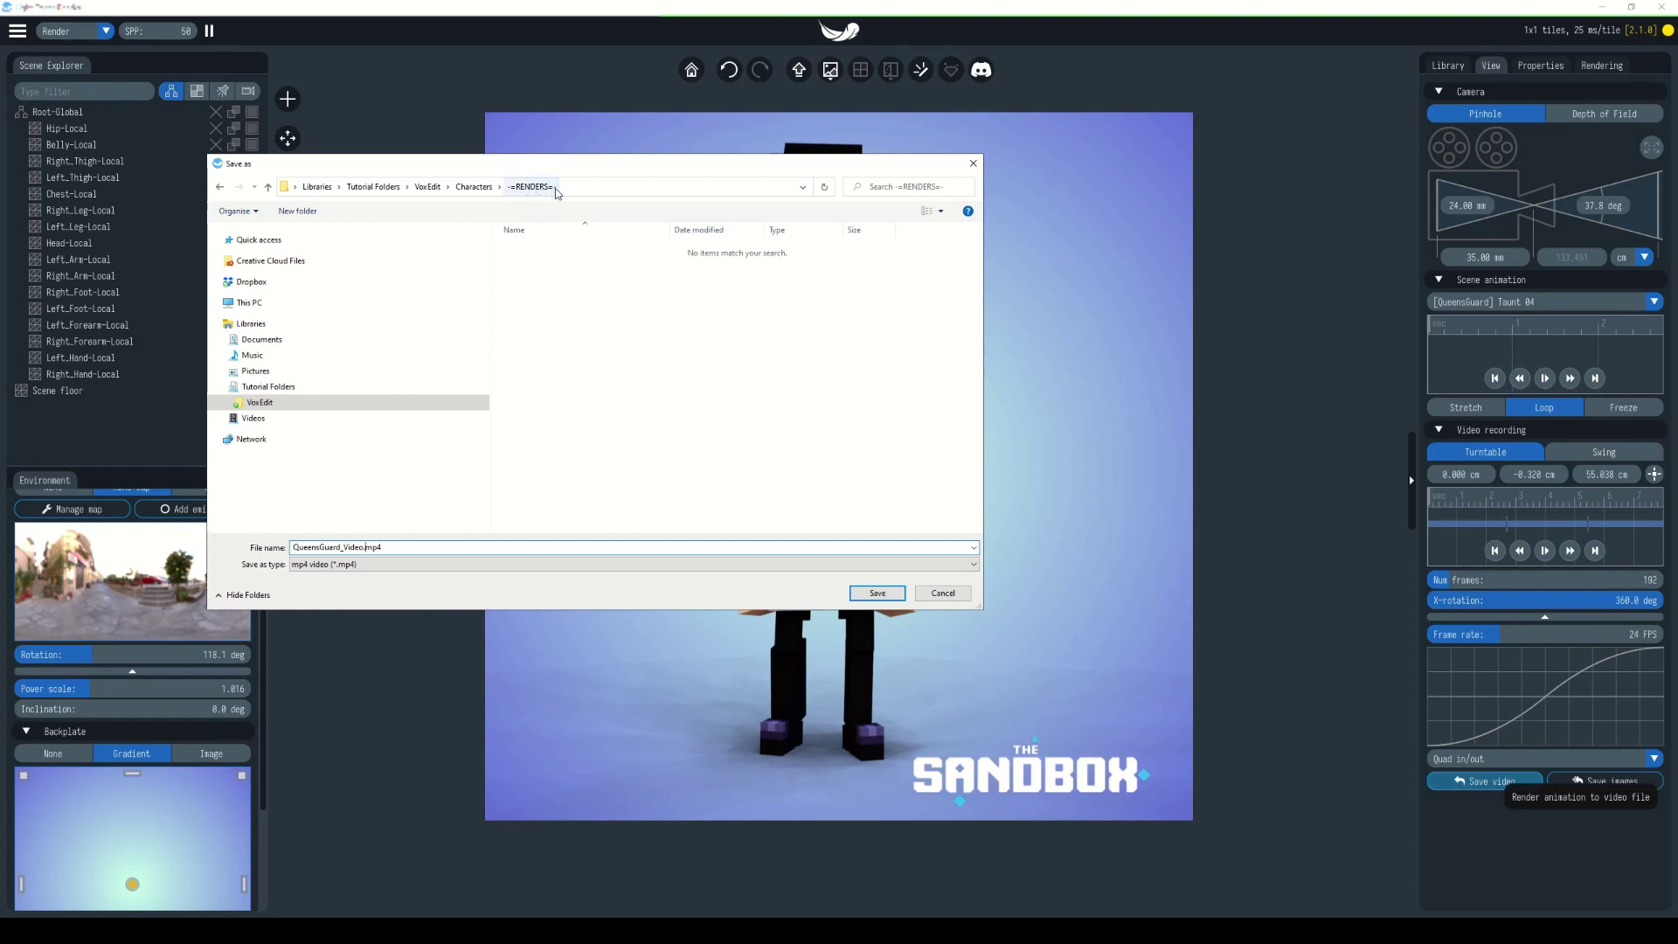
{"action": "left_click", "coordinate": [393, 564]}
{"action": "left_click", "coordinate": [369, 585]}
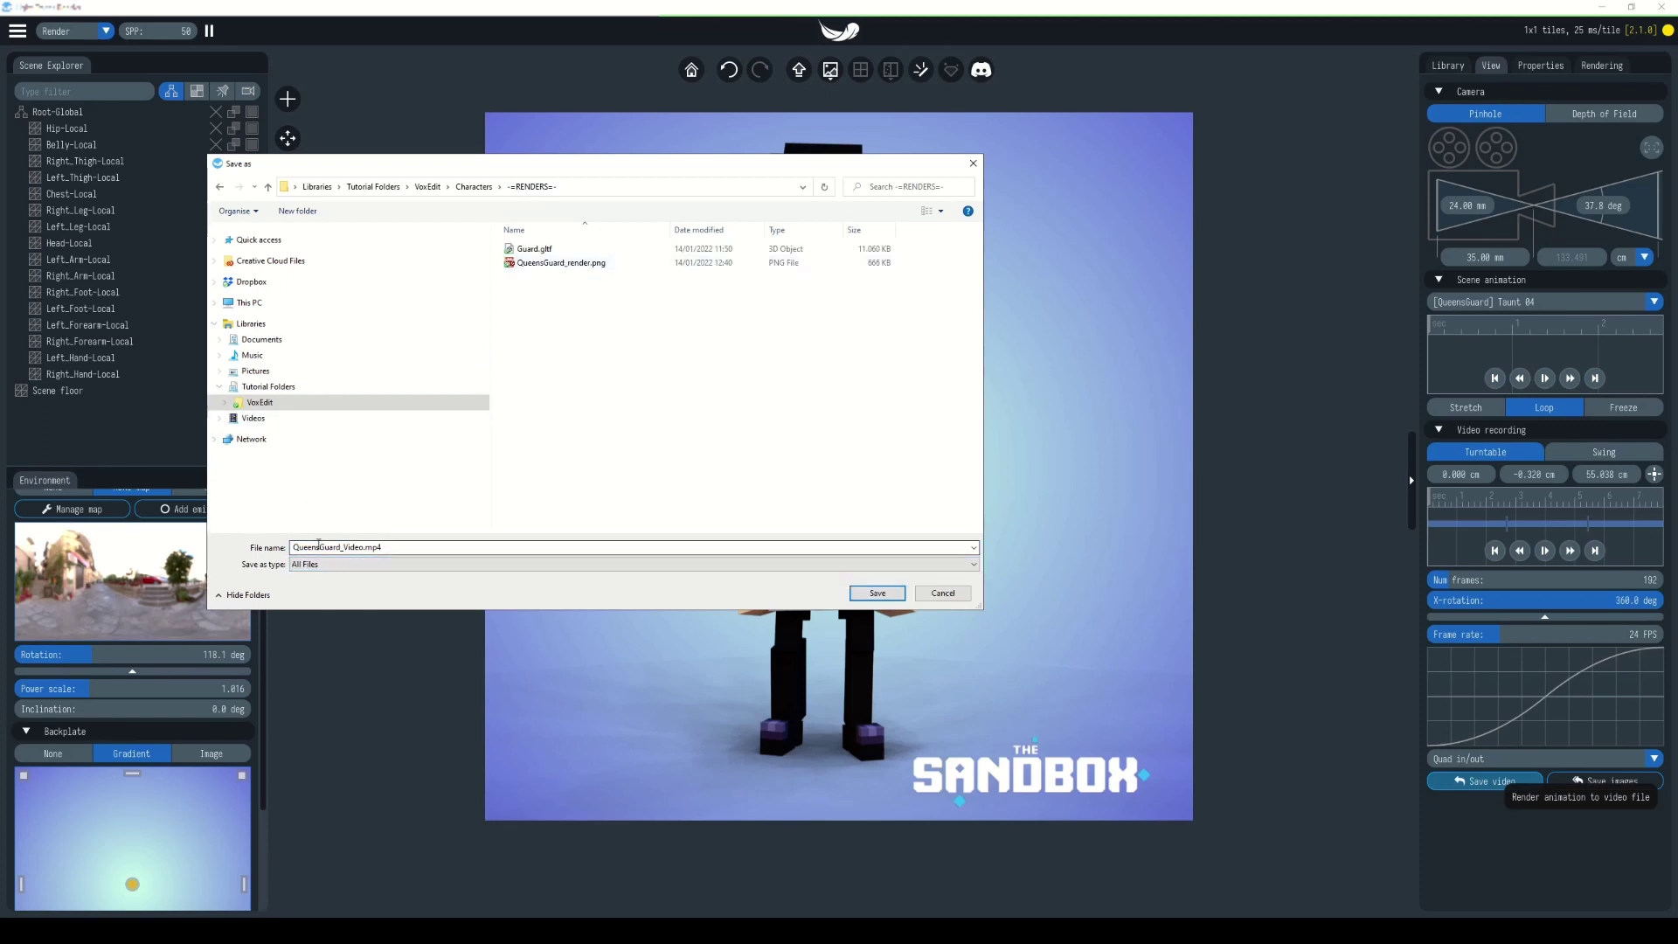
{"action": "left_click", "coordinate": [878, 594]}
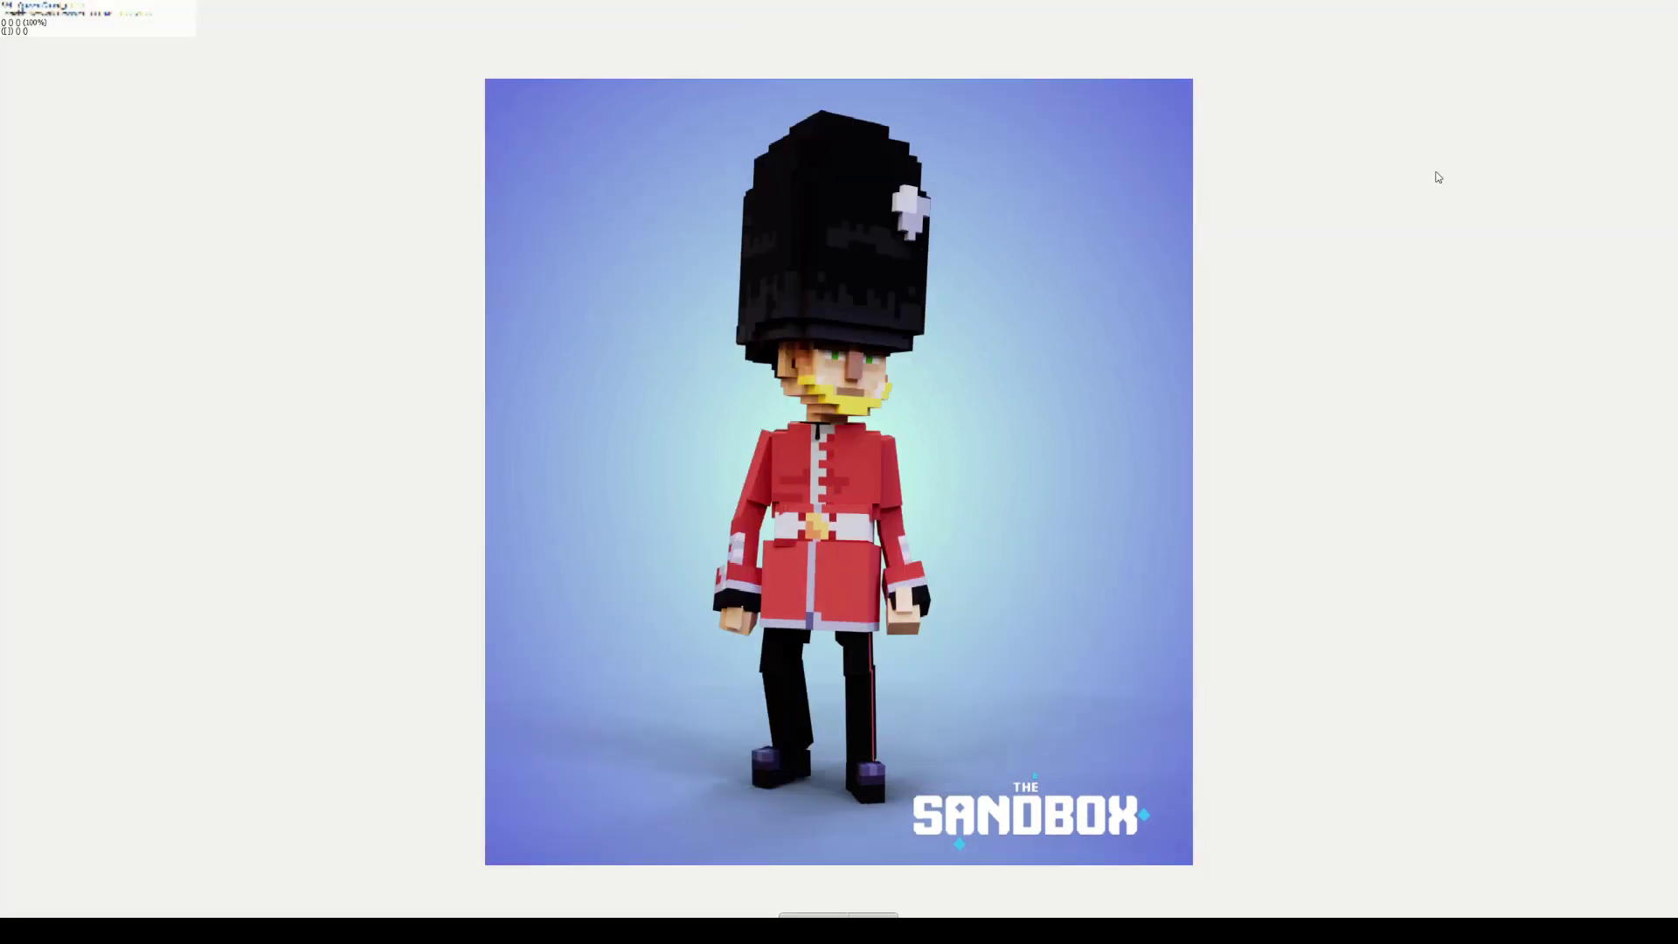
- Close the full-screen render preview with Esc to return to Lightracer
{"action": "key", "text": "Escape"}
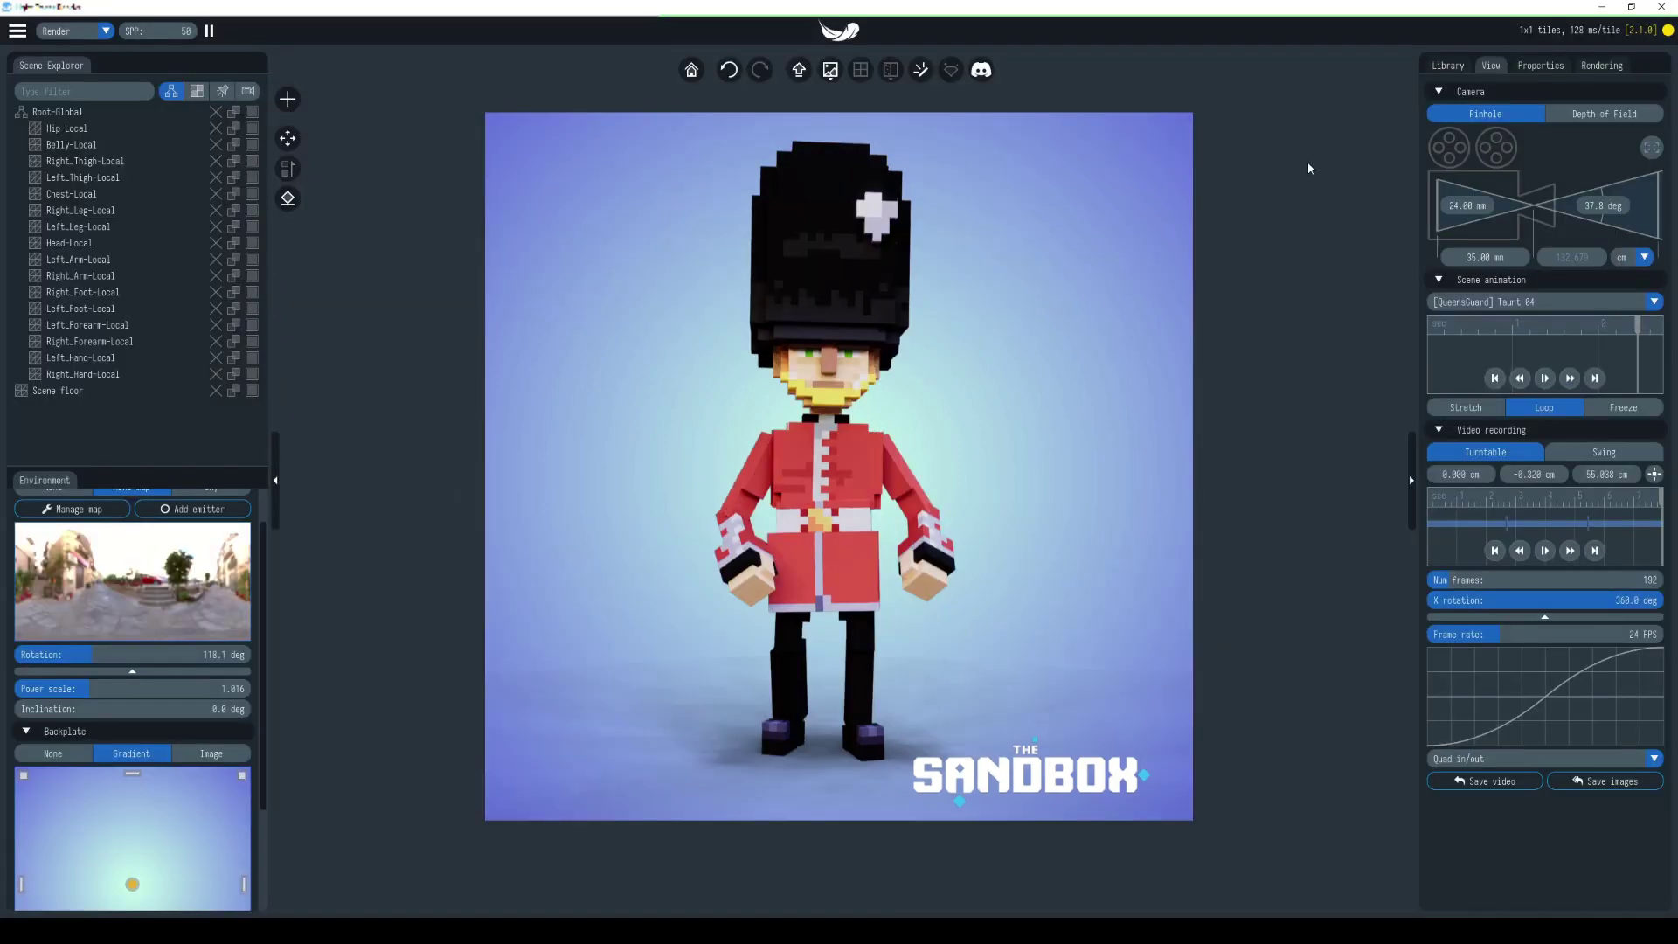
- Switch the render to 16:9 at 1920×1080 and scale the SANDBOX watermark to 245%
{"action": "left_click", "coordinate": [1592, 70]}
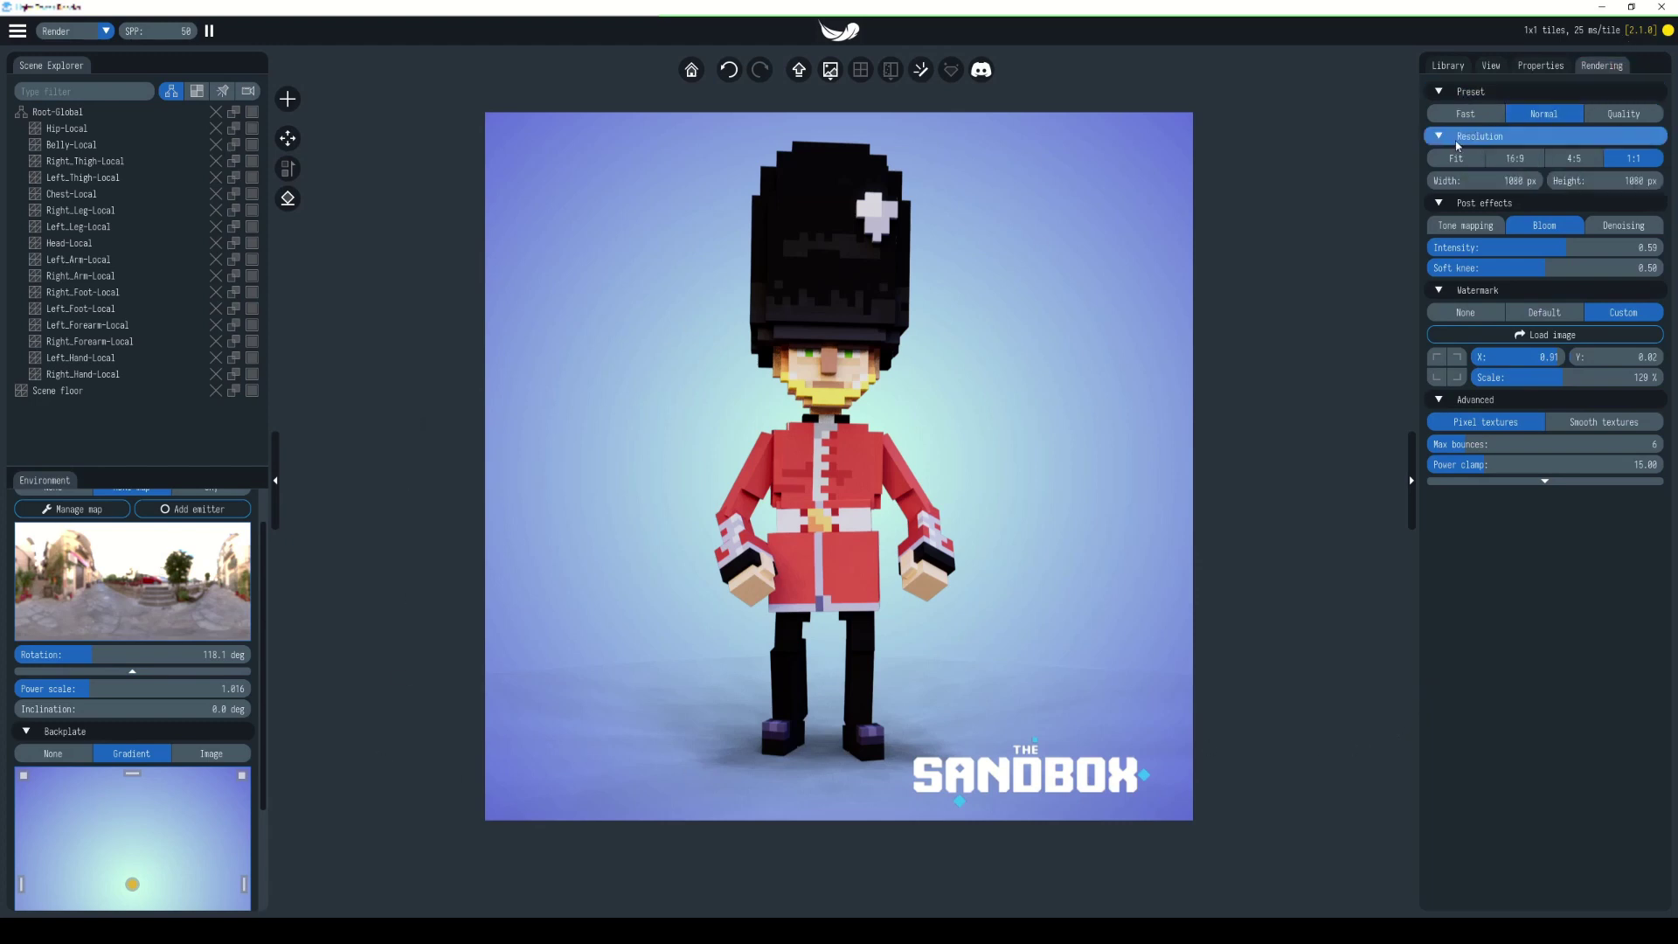
{"action": "left_click", "coordinate": [1519, 163]}
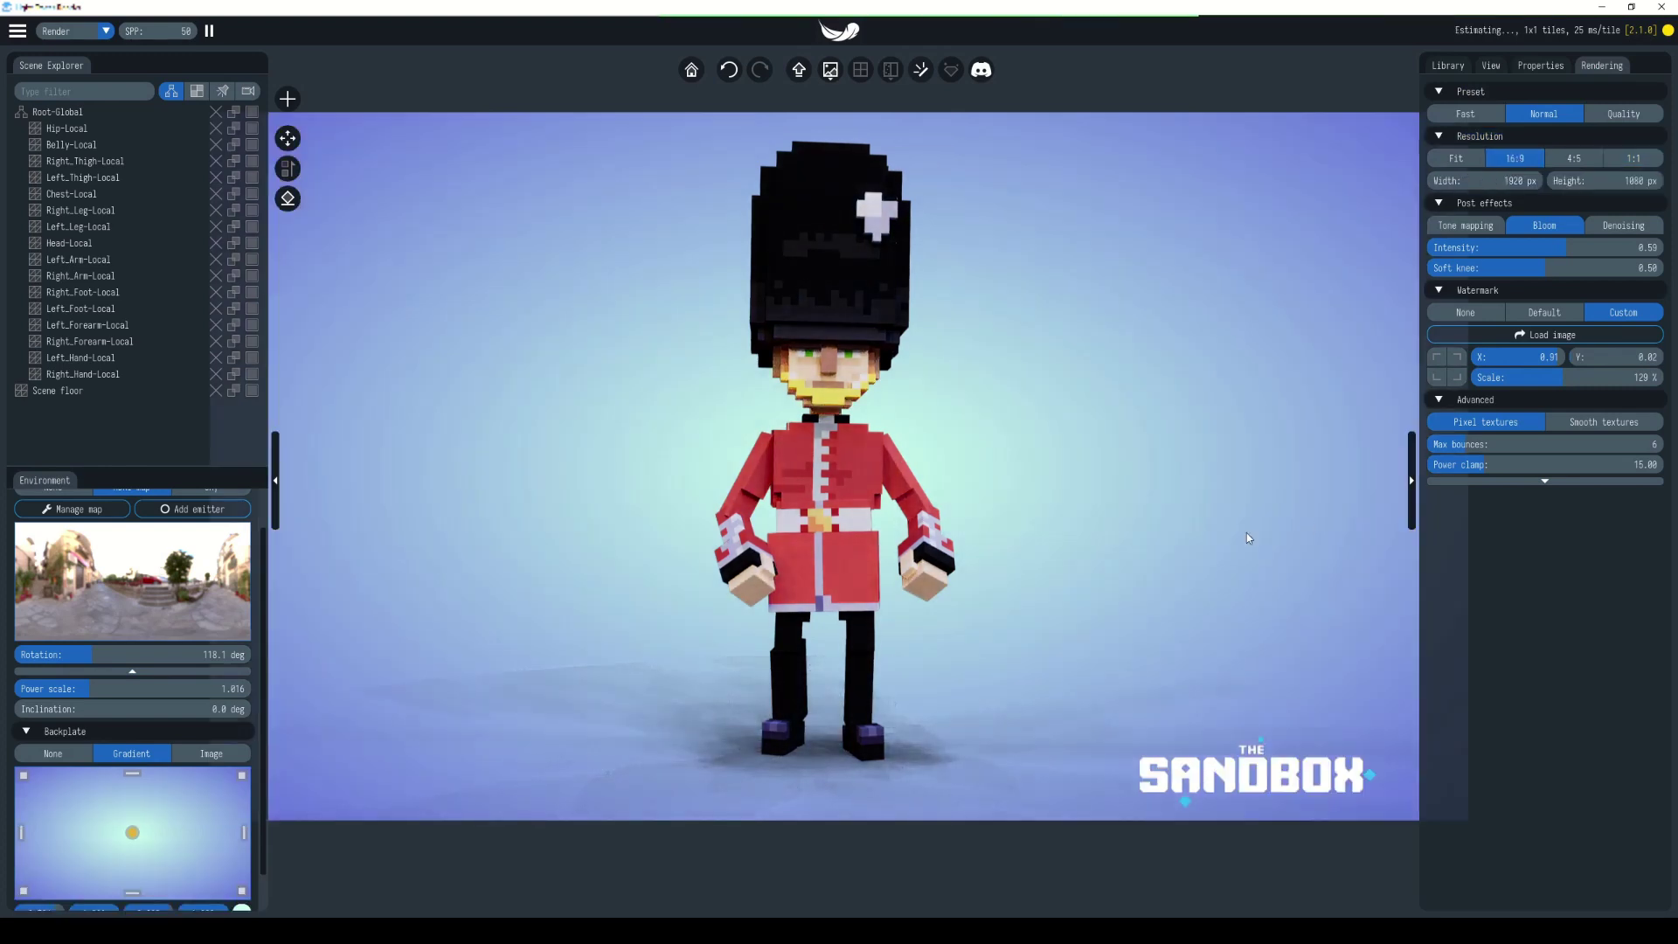
{"action": "left_click", "coordinate": [1412, 482]}
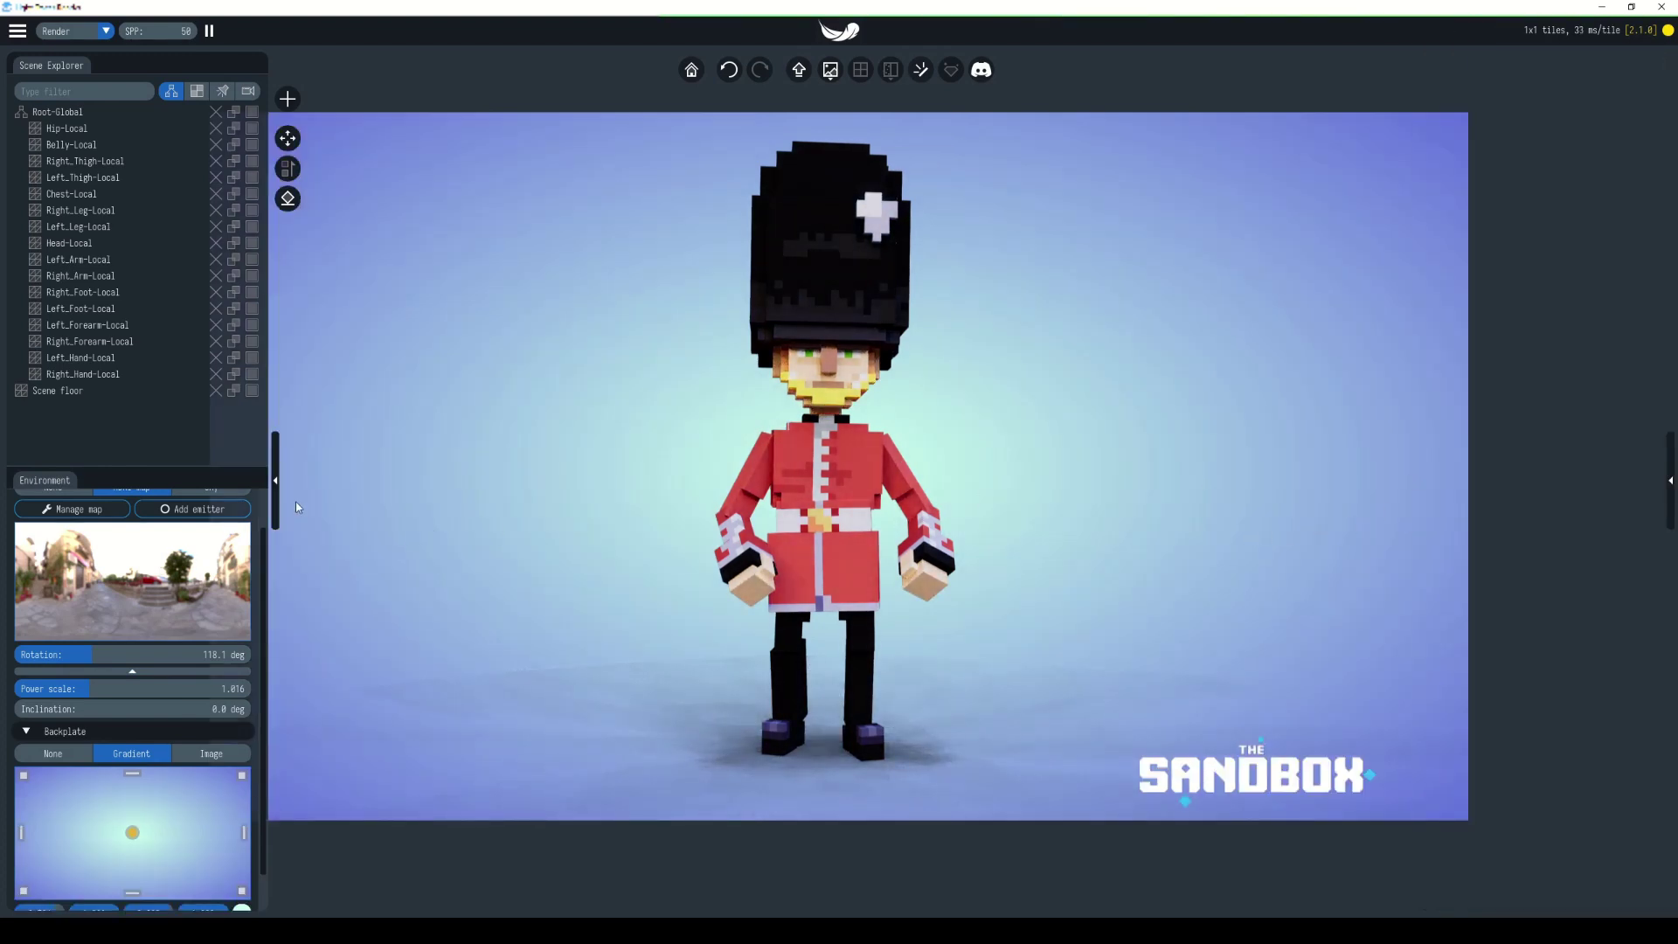
{"action": "left_click", "coordinate": [276, 480]}
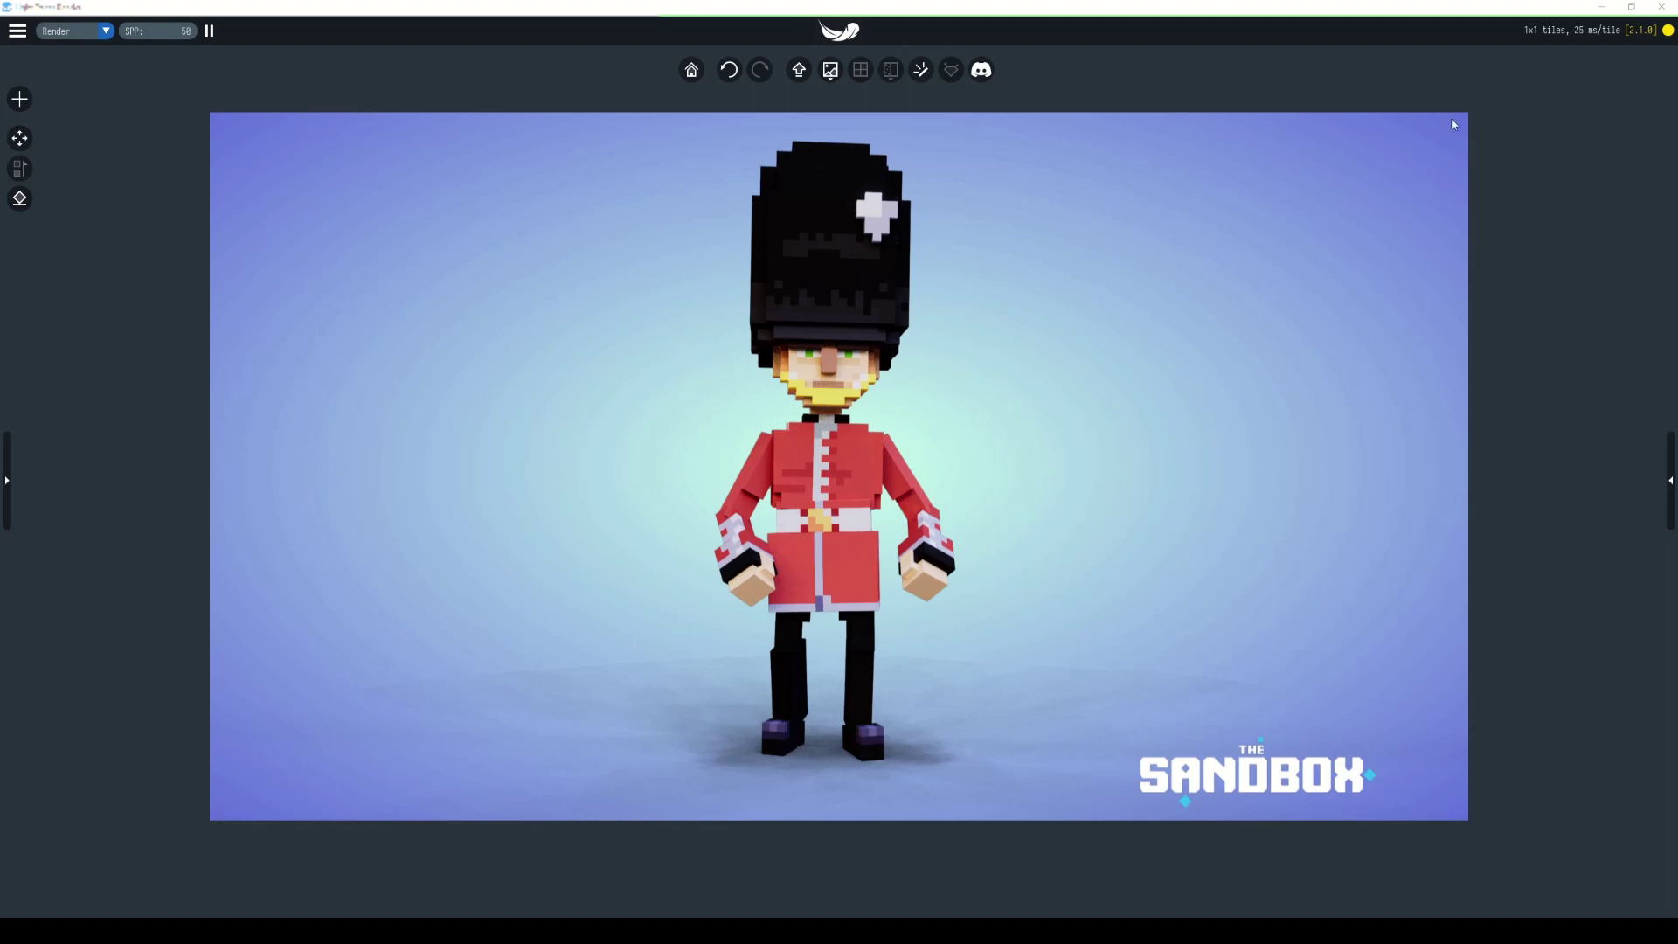
{"action": "left_click", "coordinate": [1670, 480]}
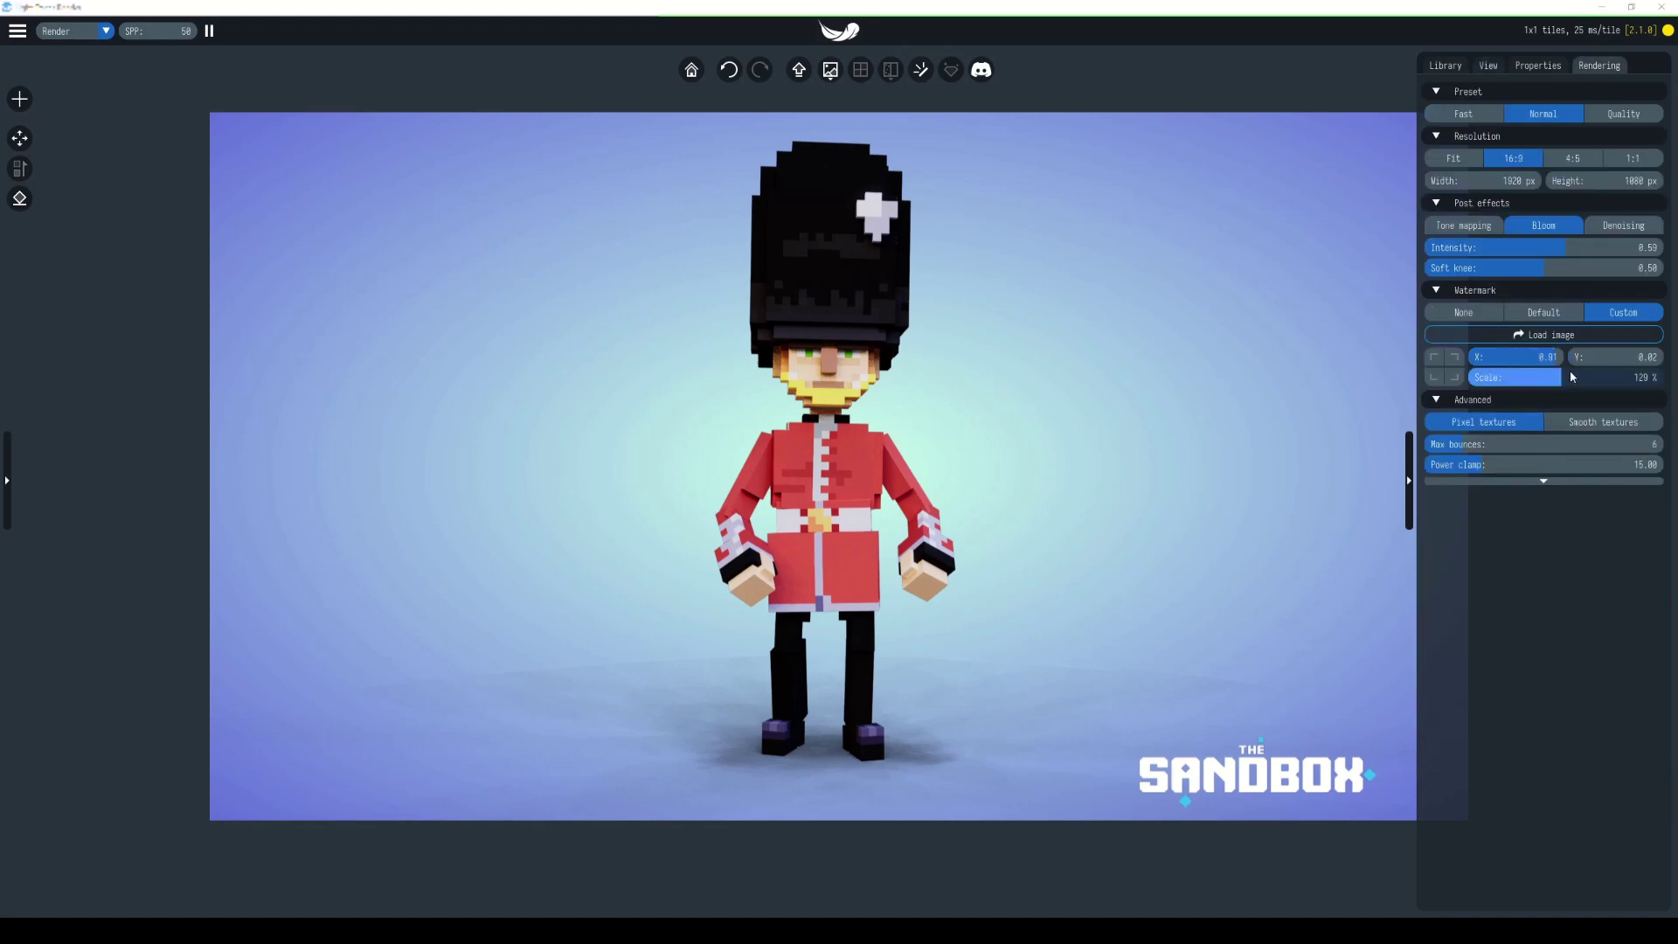
{"action": "left_click_drag", "start_coordinate": [1566, 379], "coordinate": [1645, 354]}
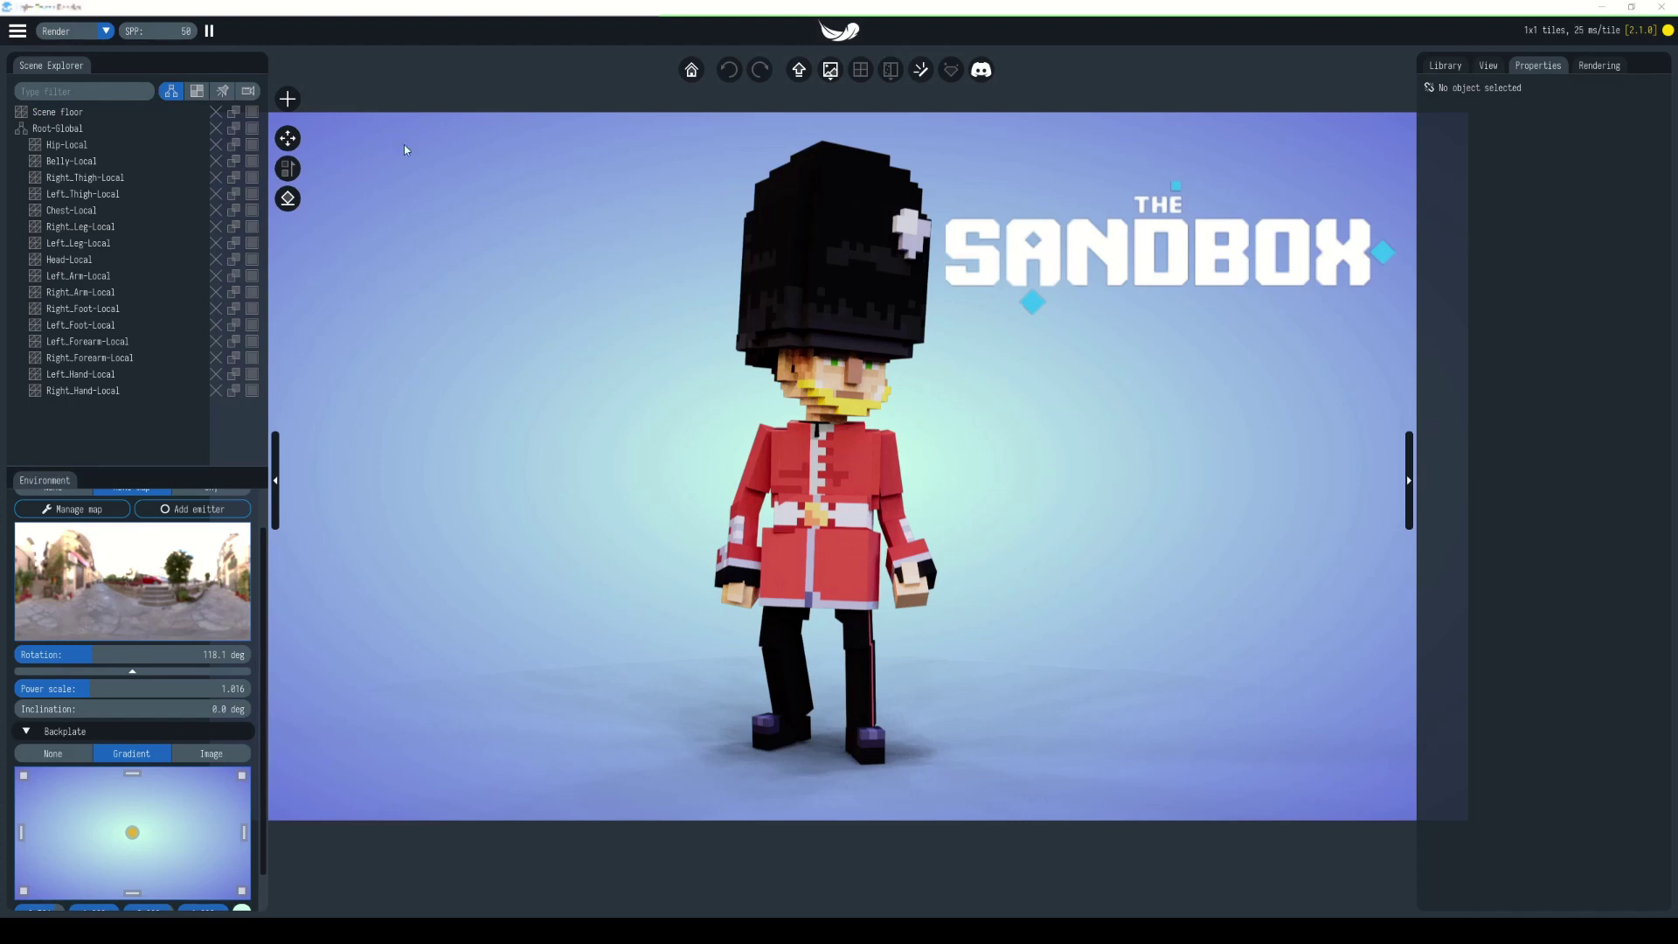
- Delete the Root-Global guard character from the scene
{"action": "left_click", "coordinate": [61, 131]}
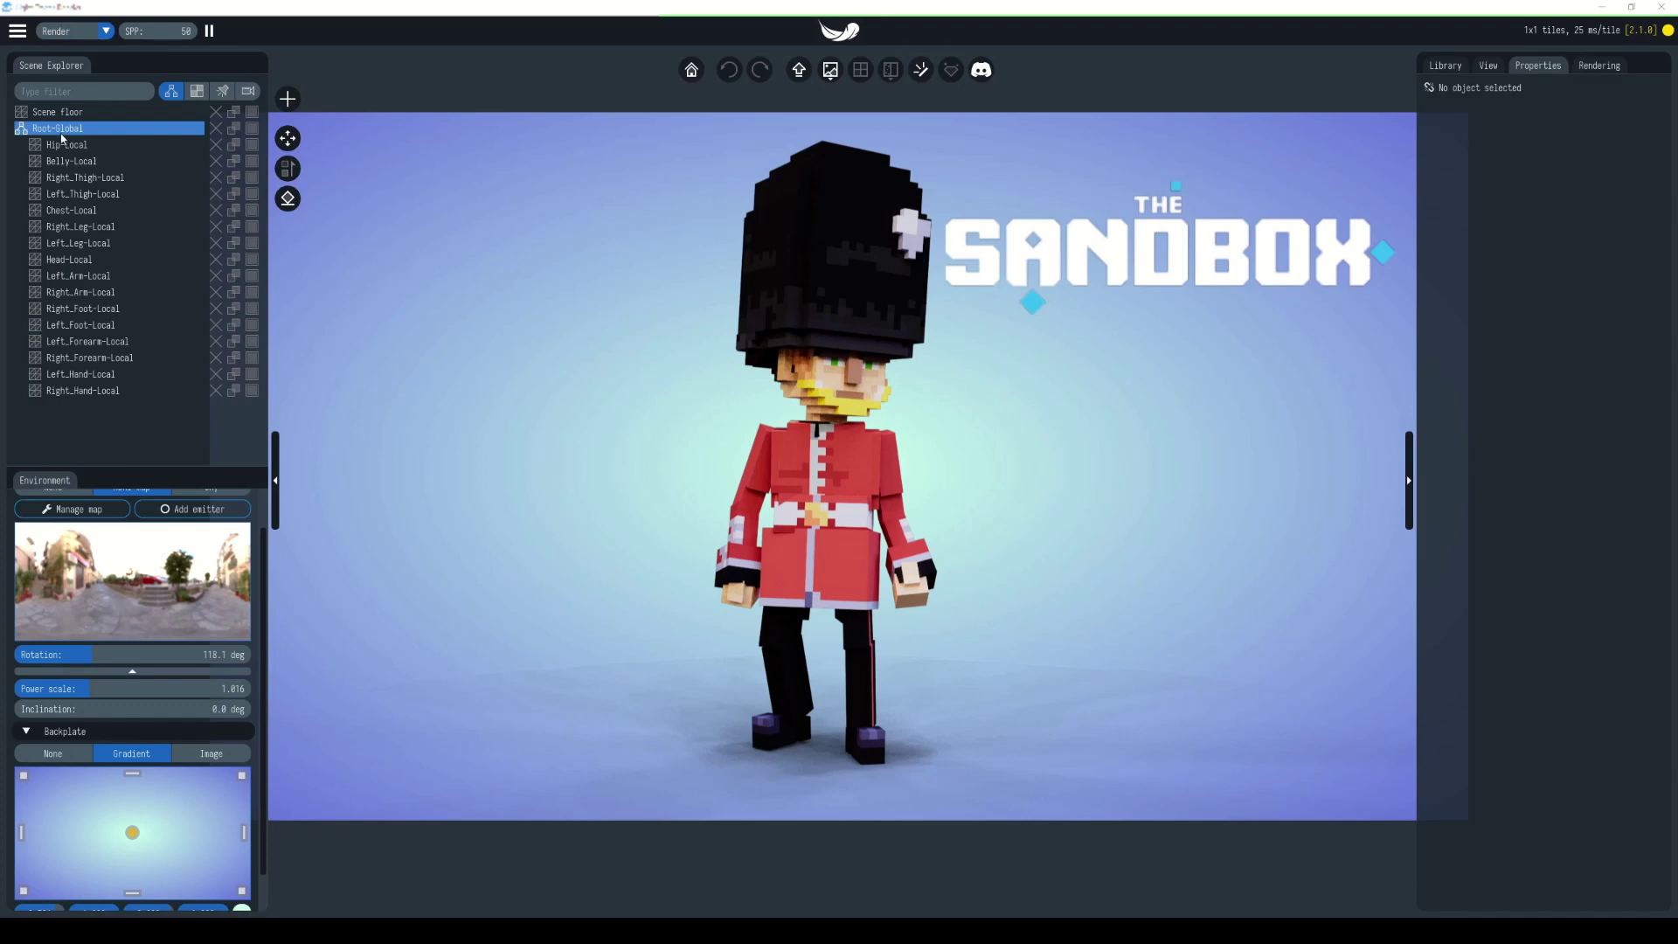
{"action": "left_click", "coordinate": [216, 130]}
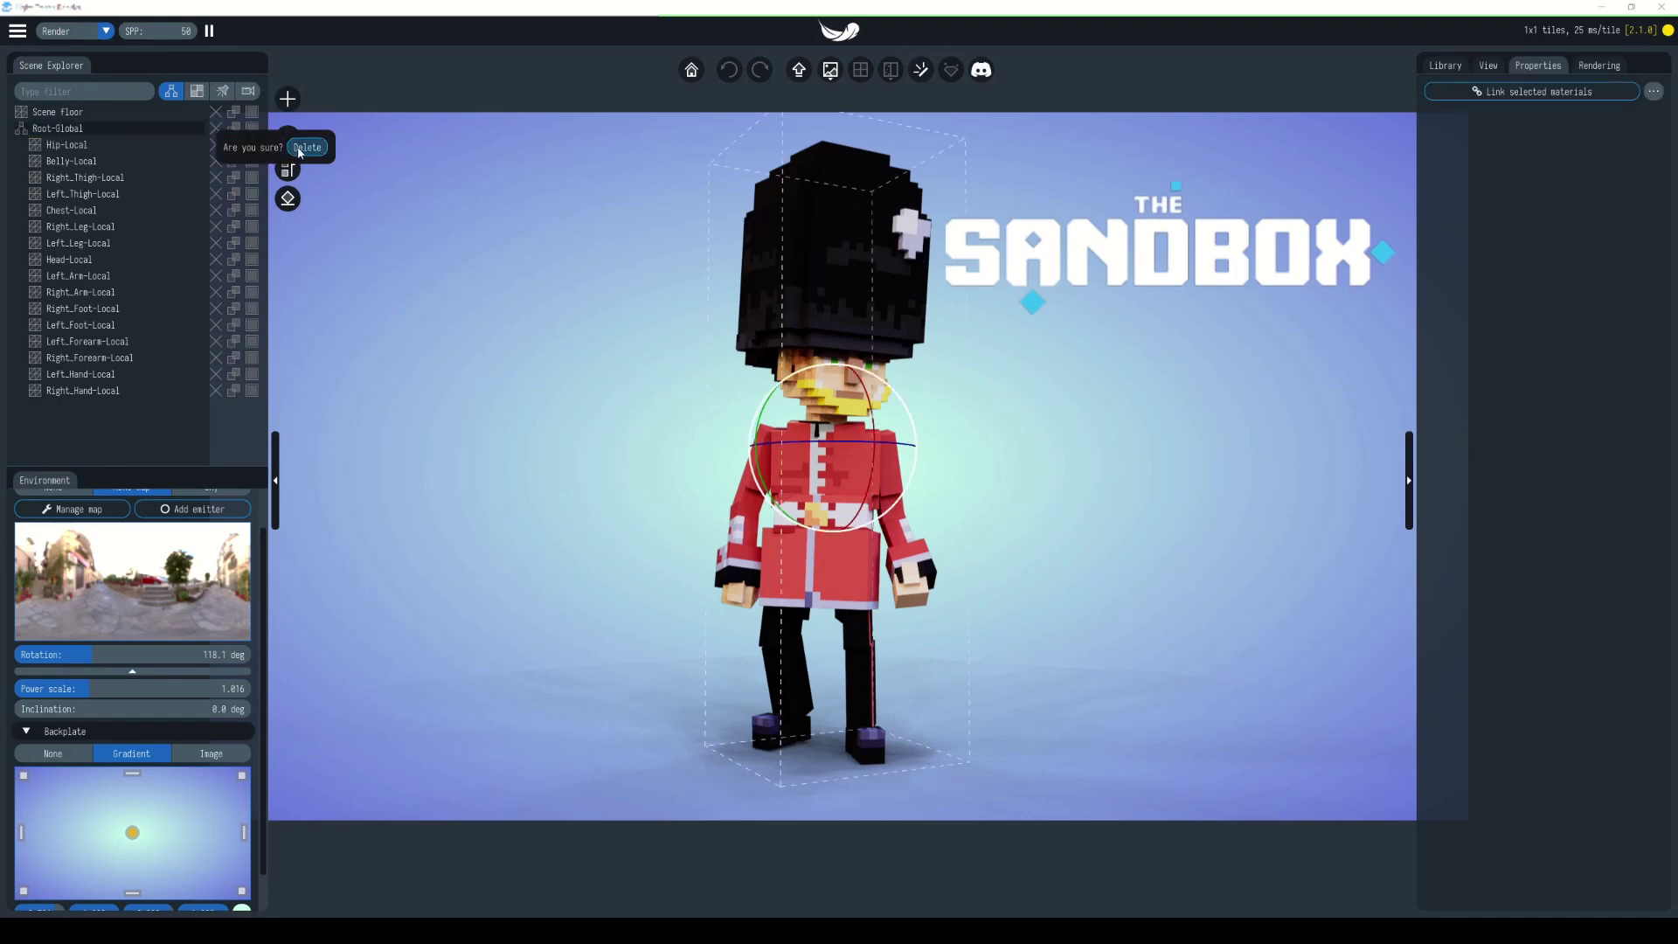
{"action": "left_click", "coordinate": [306, 147]}
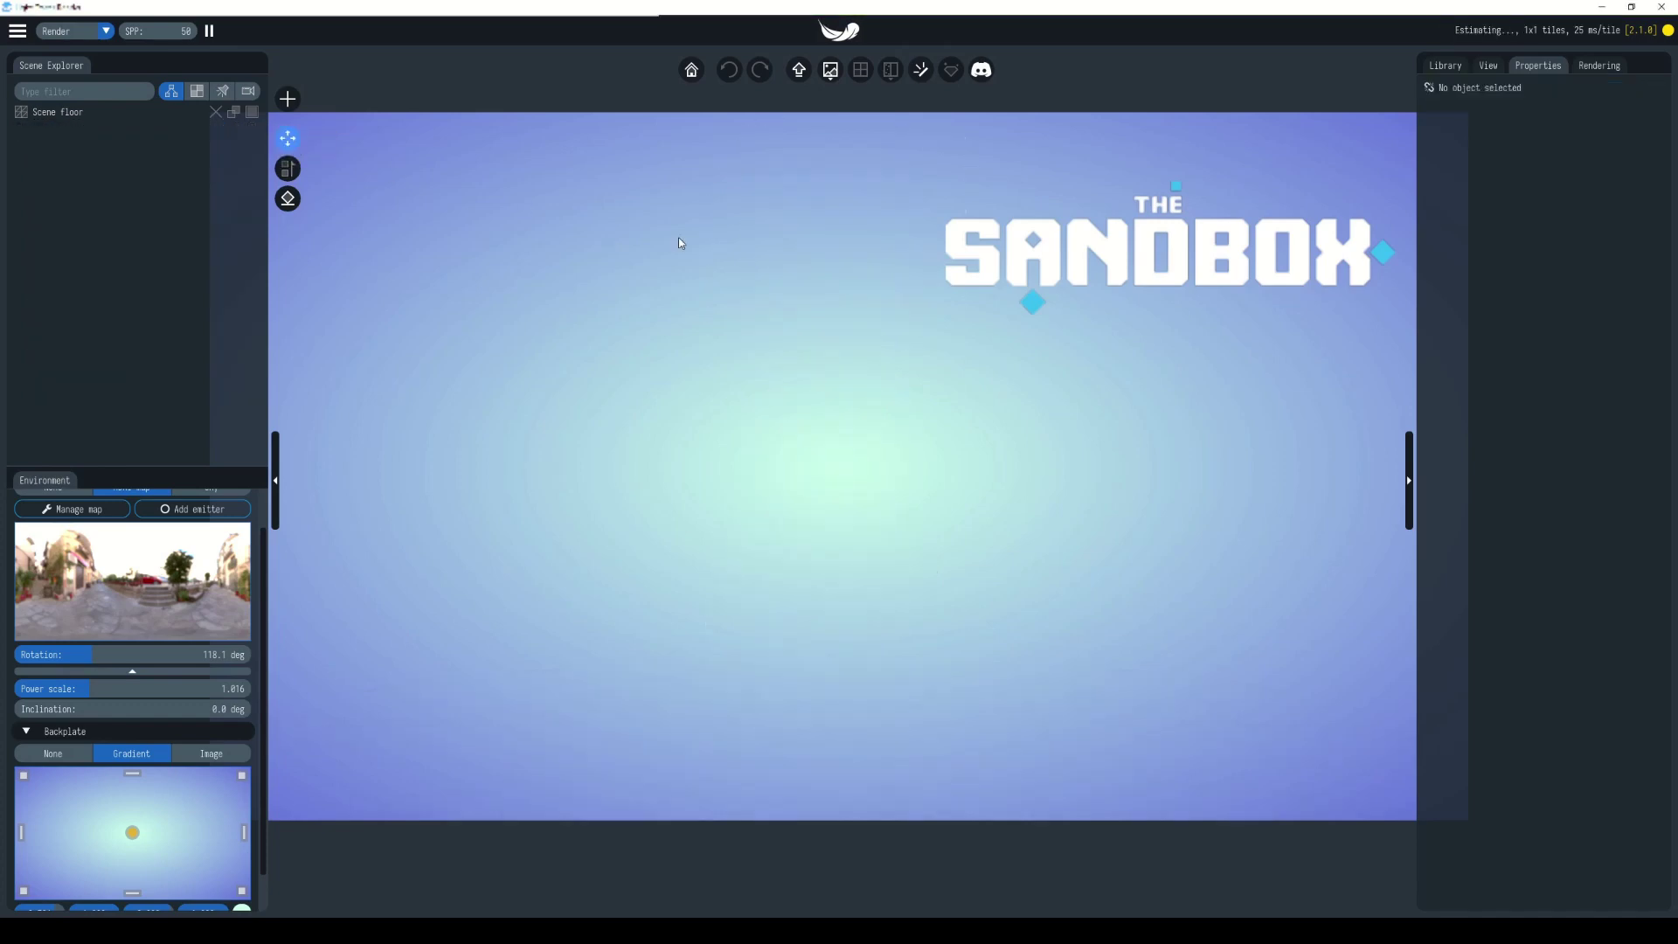
- Save the floor-only scene over LightTracer_Templatescene.glb, confirming the replacement
{"action": "left_click", "coordinate": [18, 33]}
{"action": "left_click", "coordinate": [64, 59]}
{"action": "left_click", "coordinate": [556, 250]}
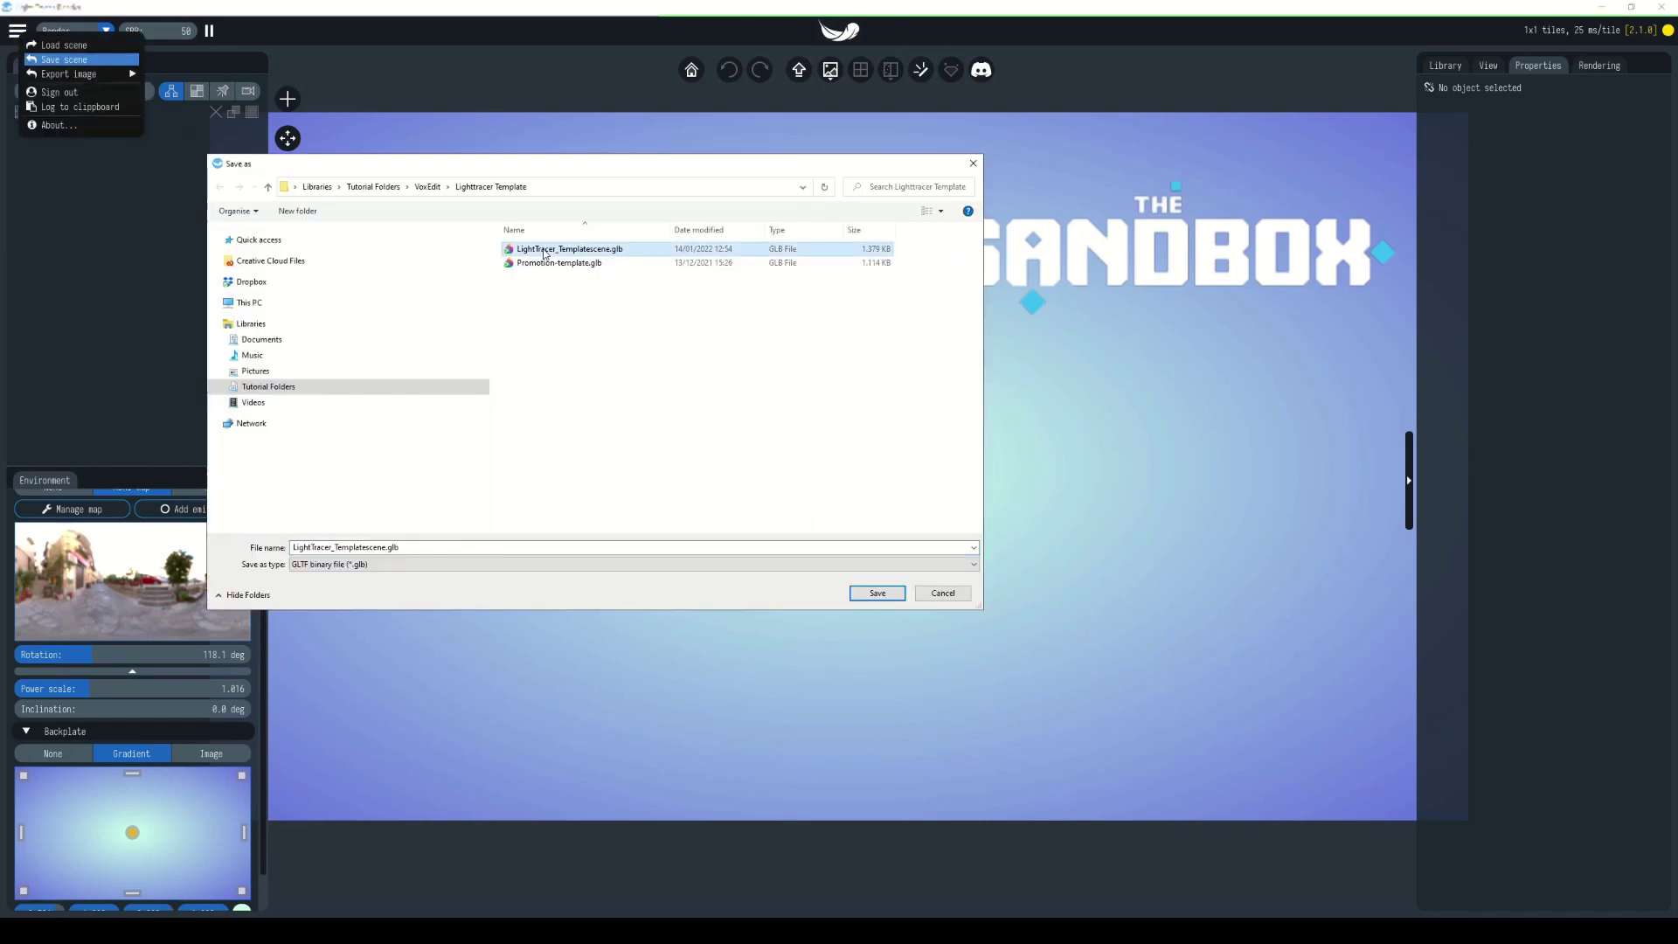
{"action": "double_click", "coordinate": [591, 252]}
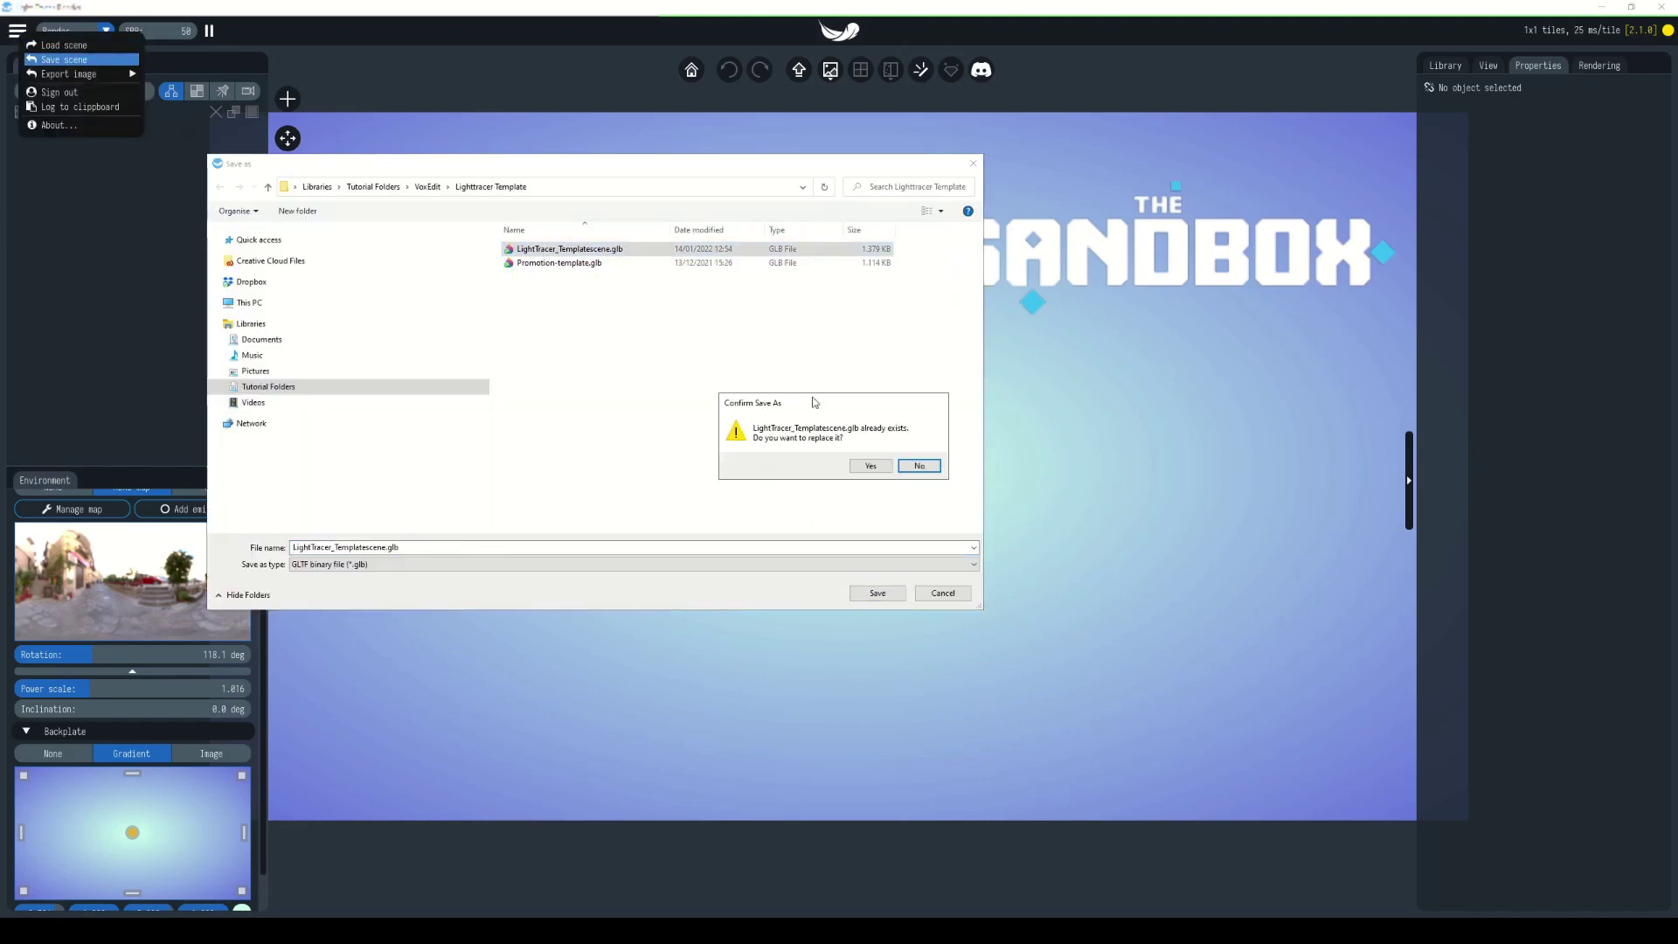
{"action": "left_click", "coordinate": [870, 466]}
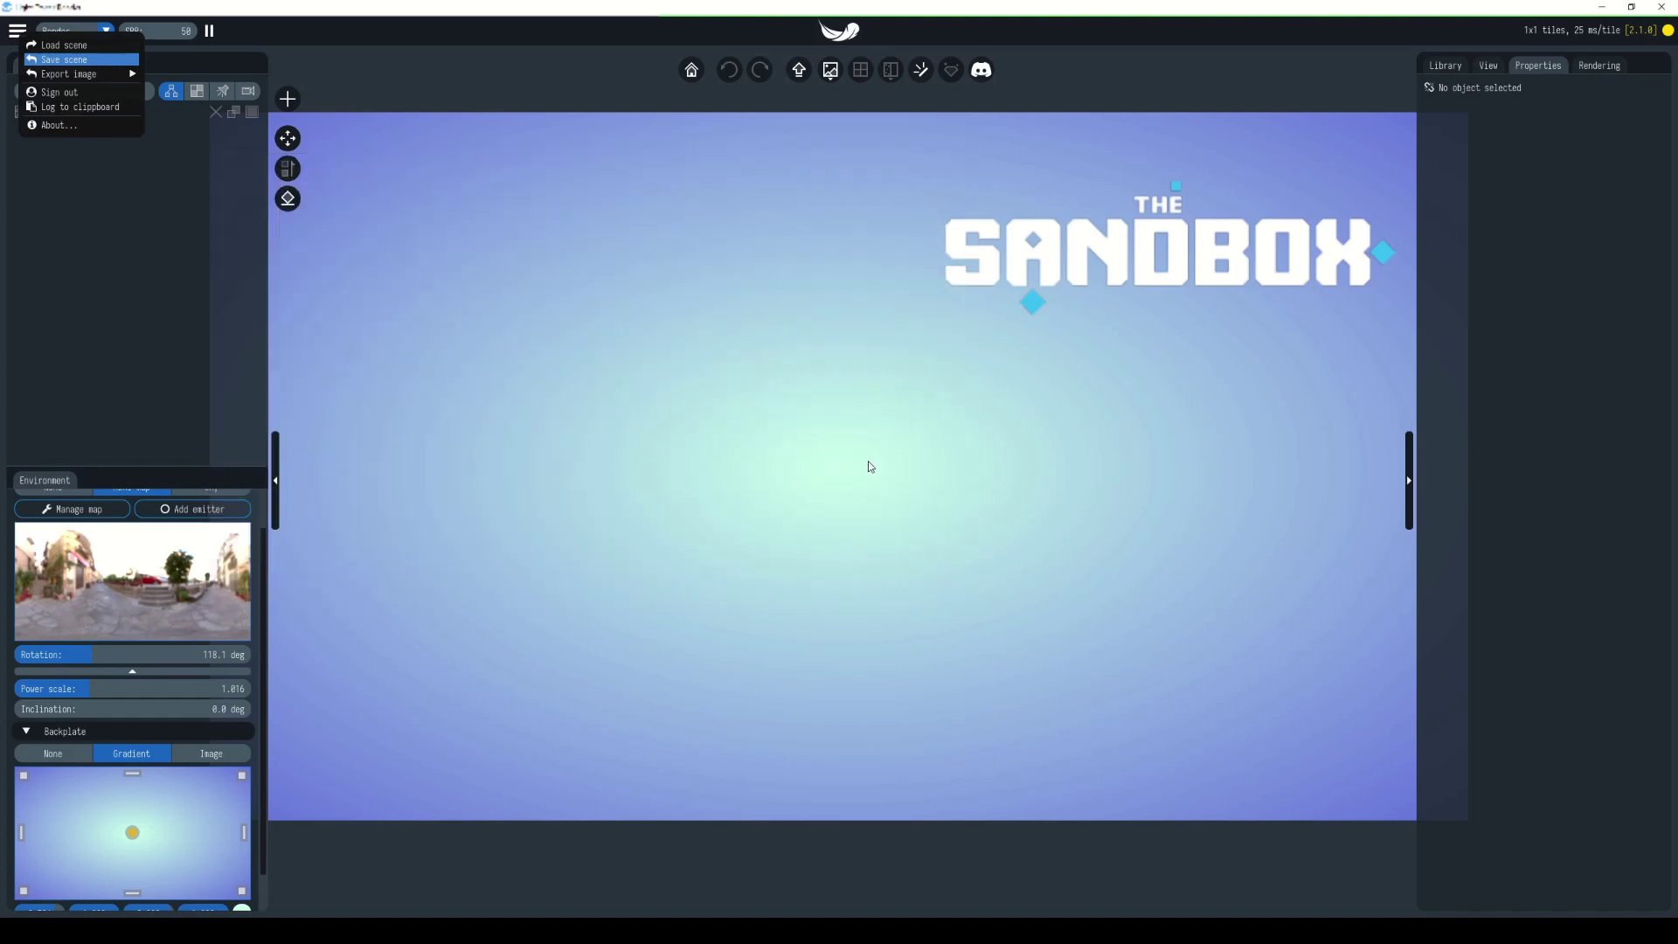
- Load LightTracer_Templatescene.glb, replacing the current ball scene
{"action": "left_click", "coordinate": [18, 33]}
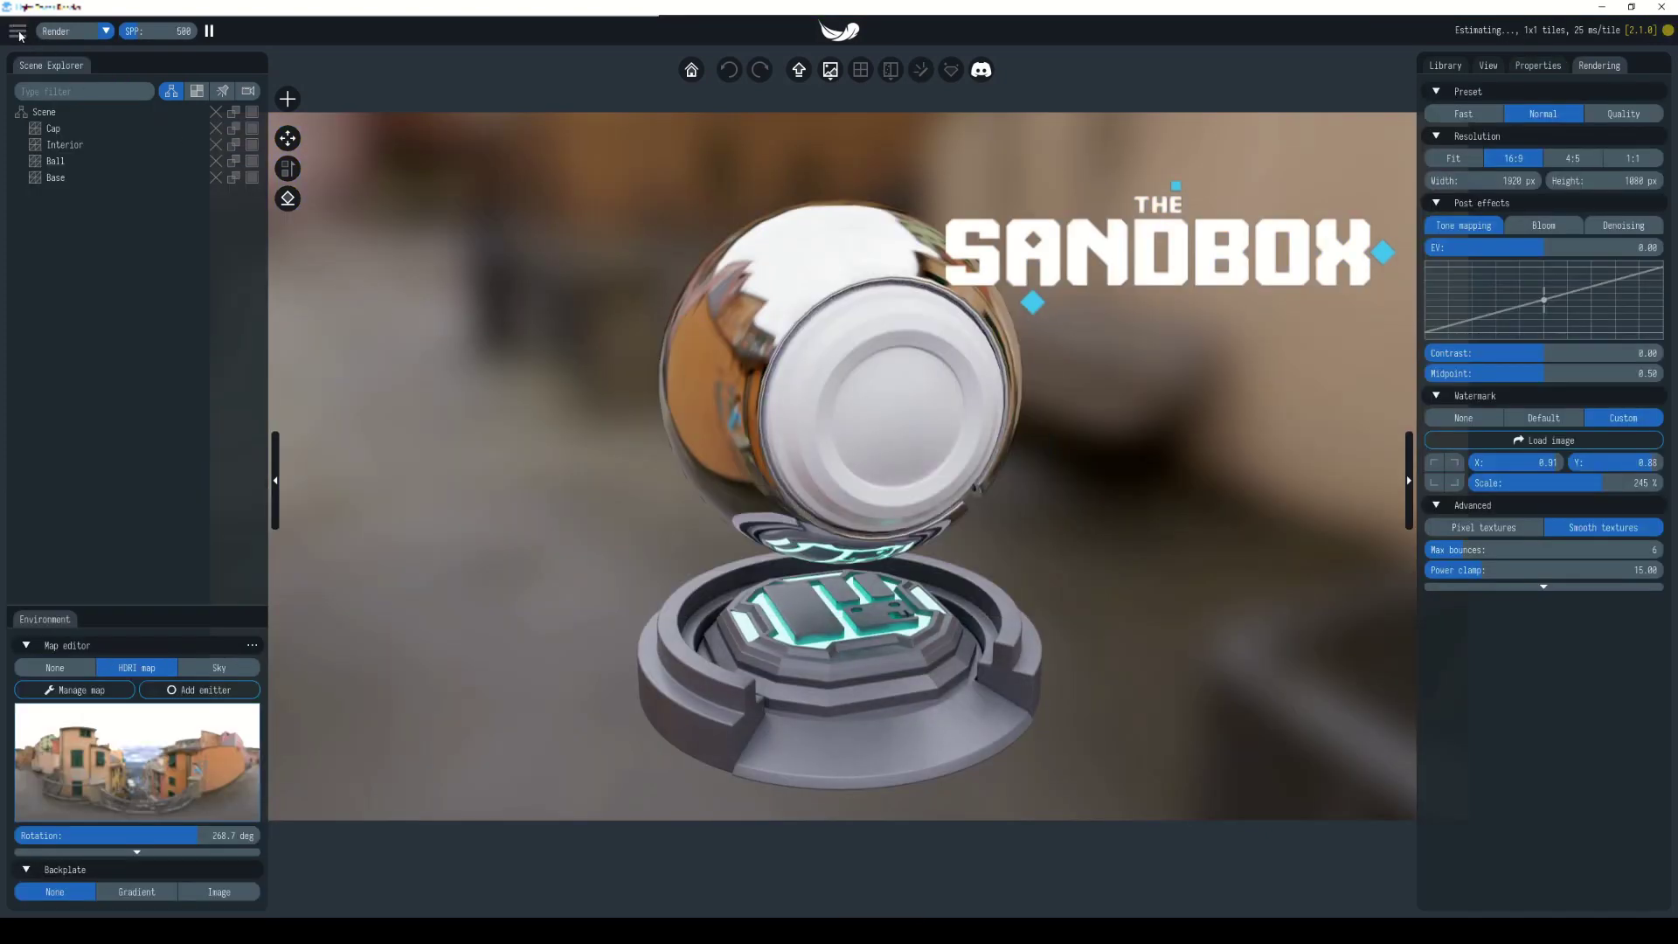
{"action": "left_click", "coordinate": [19, 35]}
{"action": "left_click", "coordinate": [123, 46]}
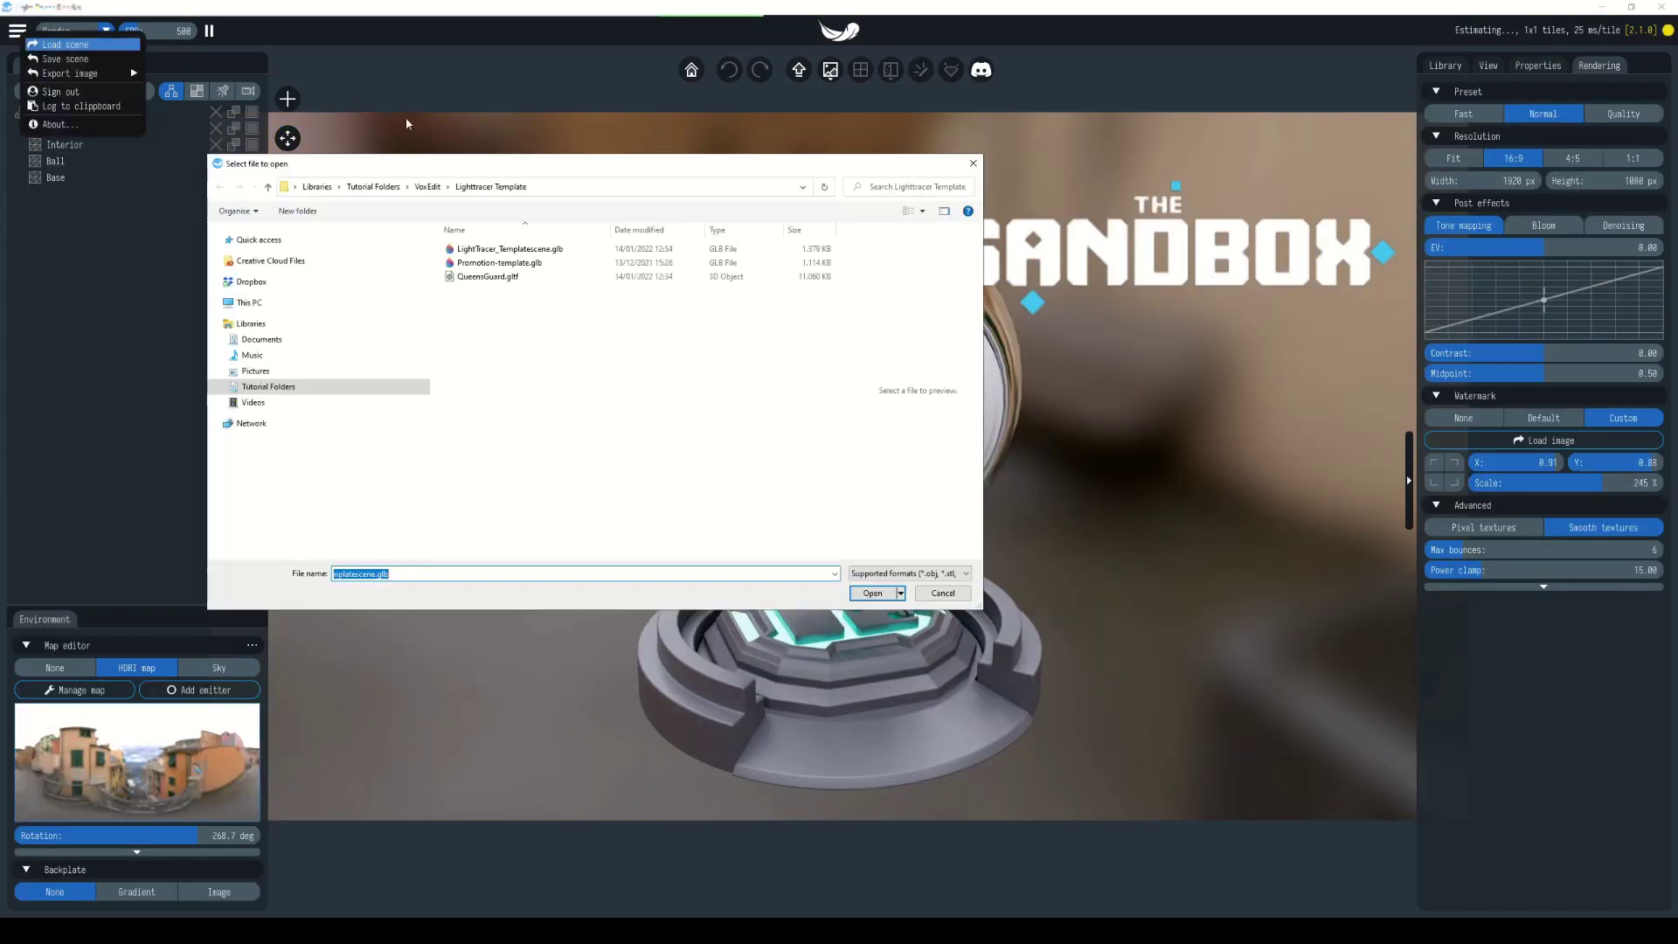
{"action": "left_click", "coordinate": [455, 249]}
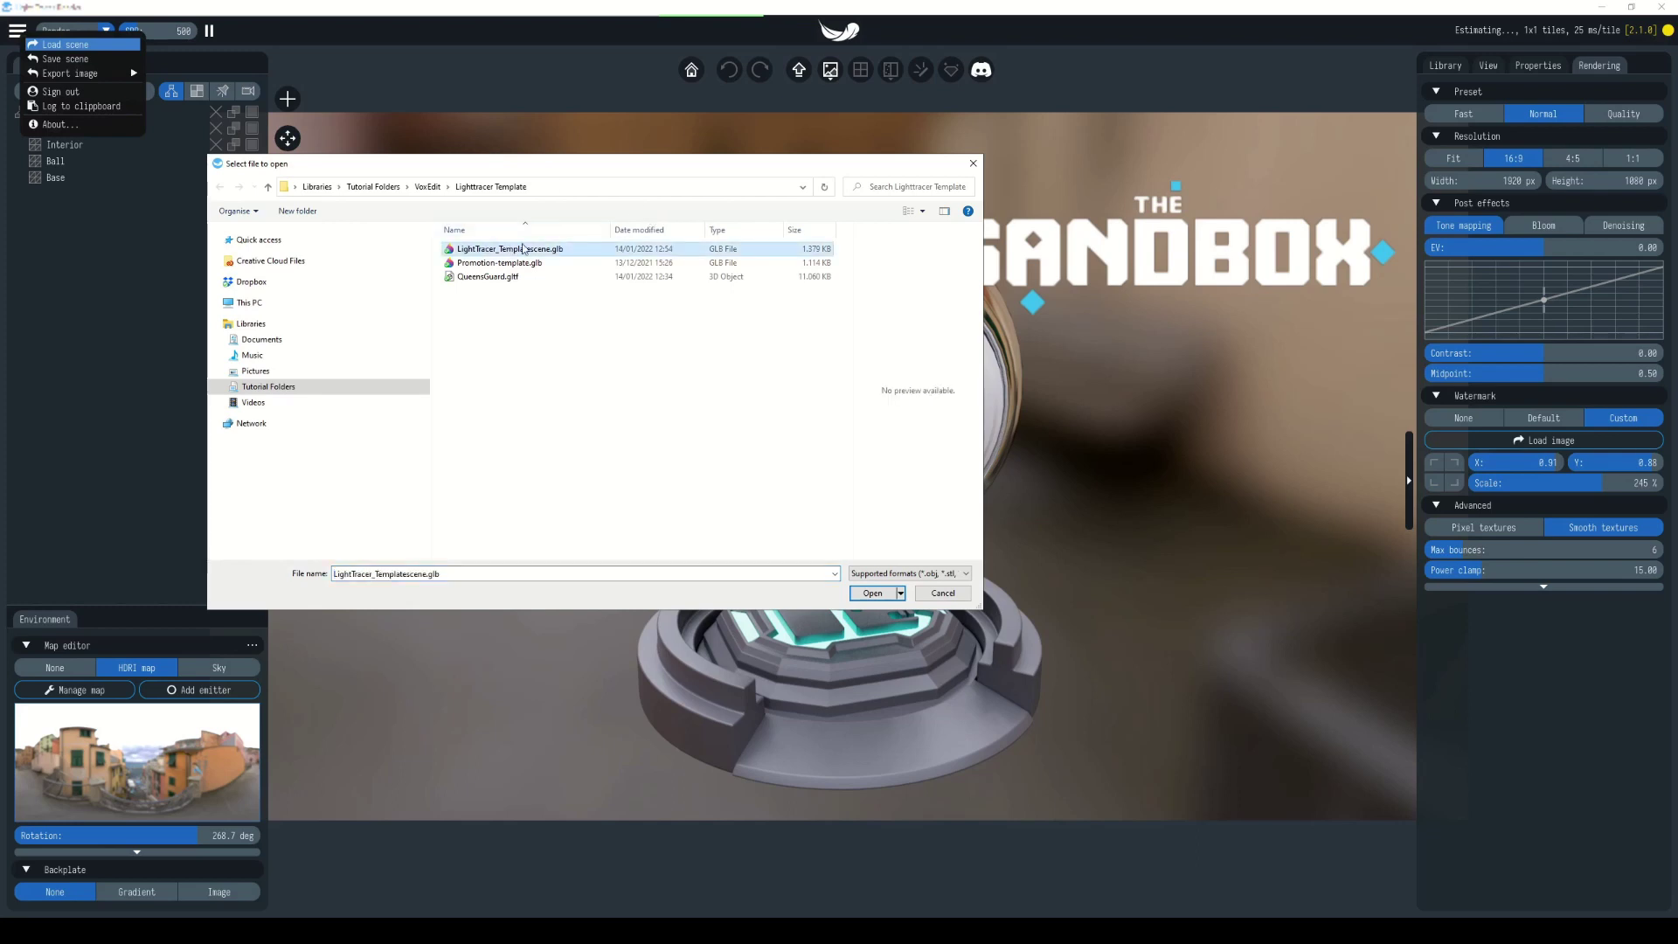
{"action": "left_click", "coordinate": [872, 592]}
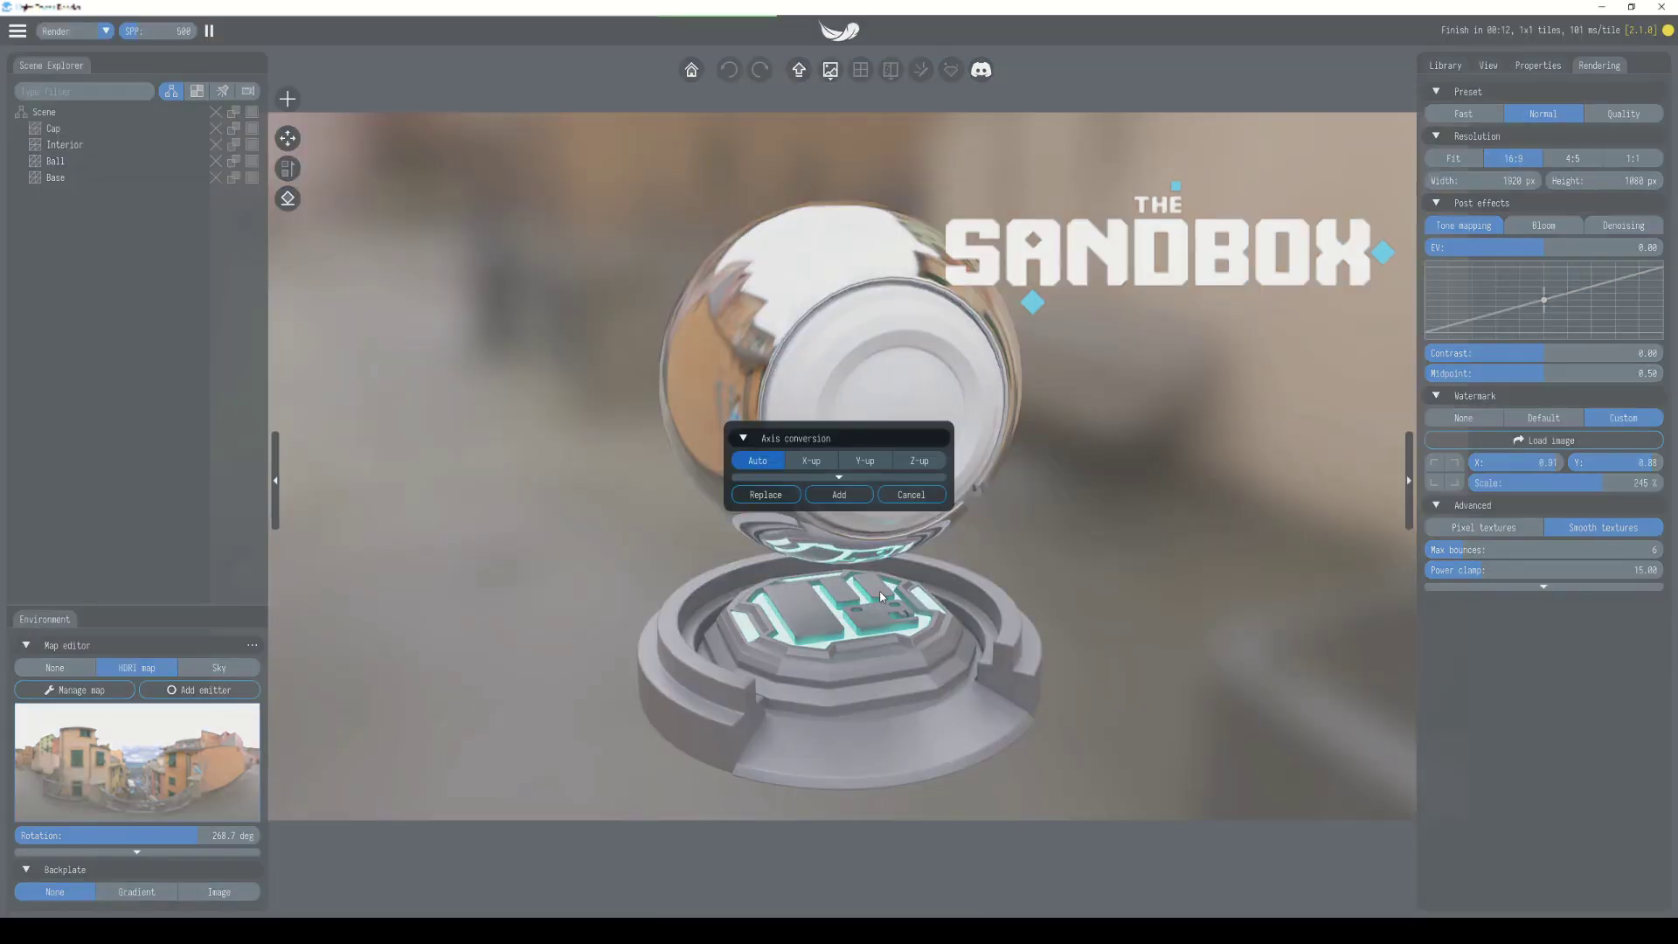
{"action": "left_click", "coordinate": [763, 495]}
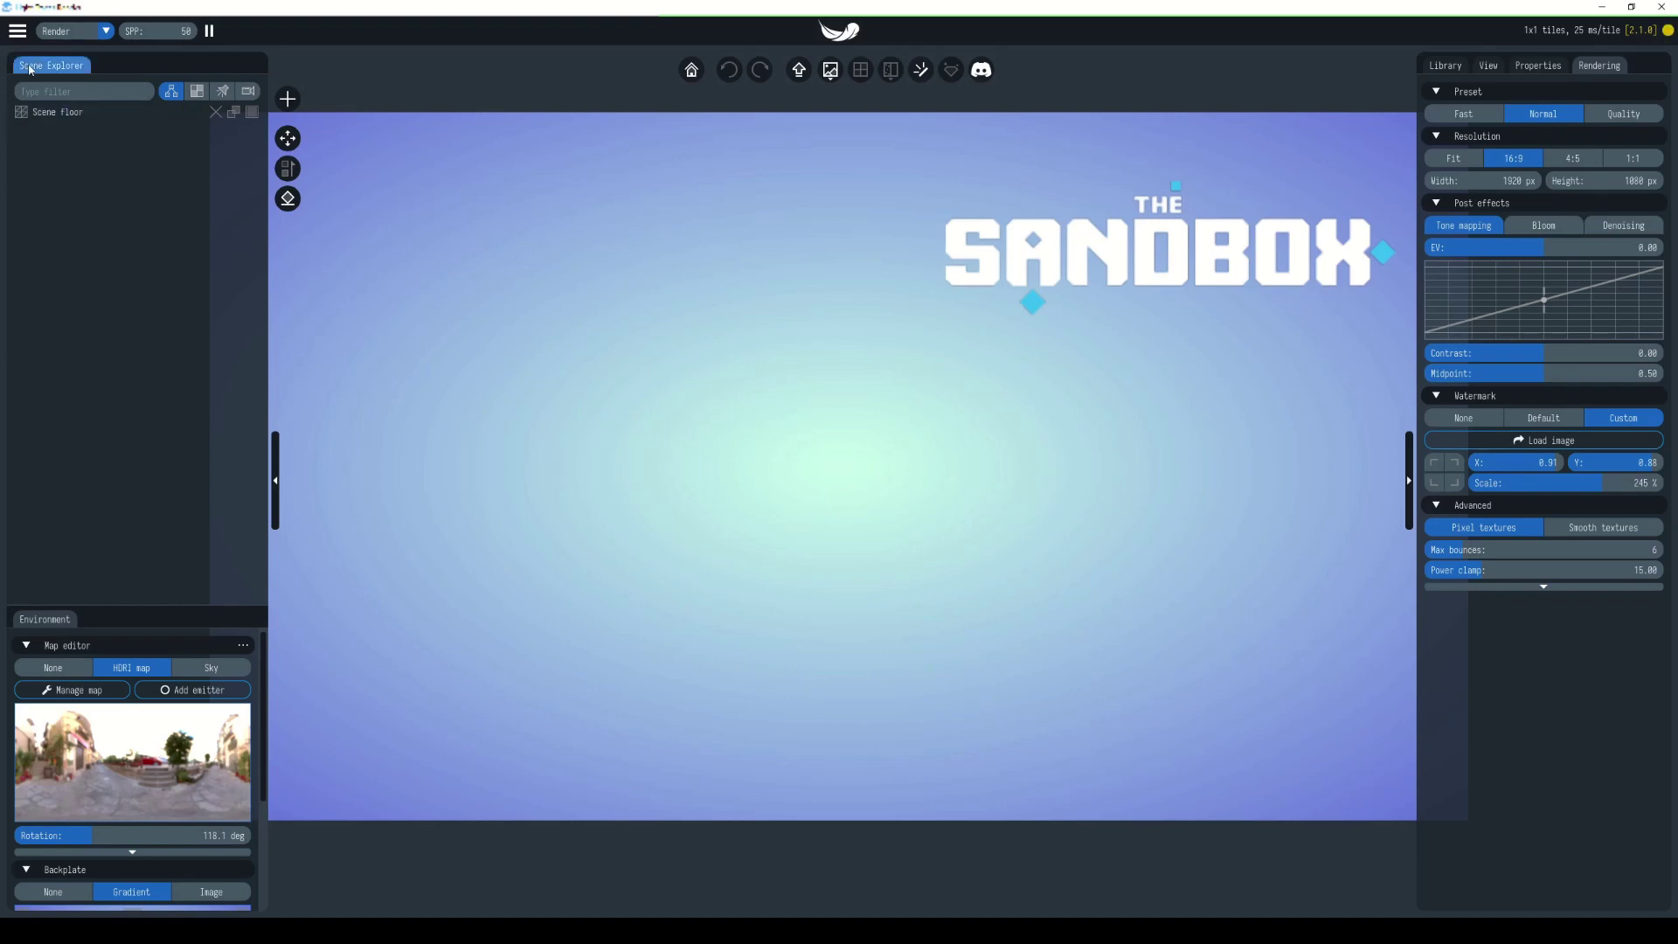
- Add Cop.gltf from Characters > Cop to the template scene
{"action": "left_click", "coordinate": [16, 32]}
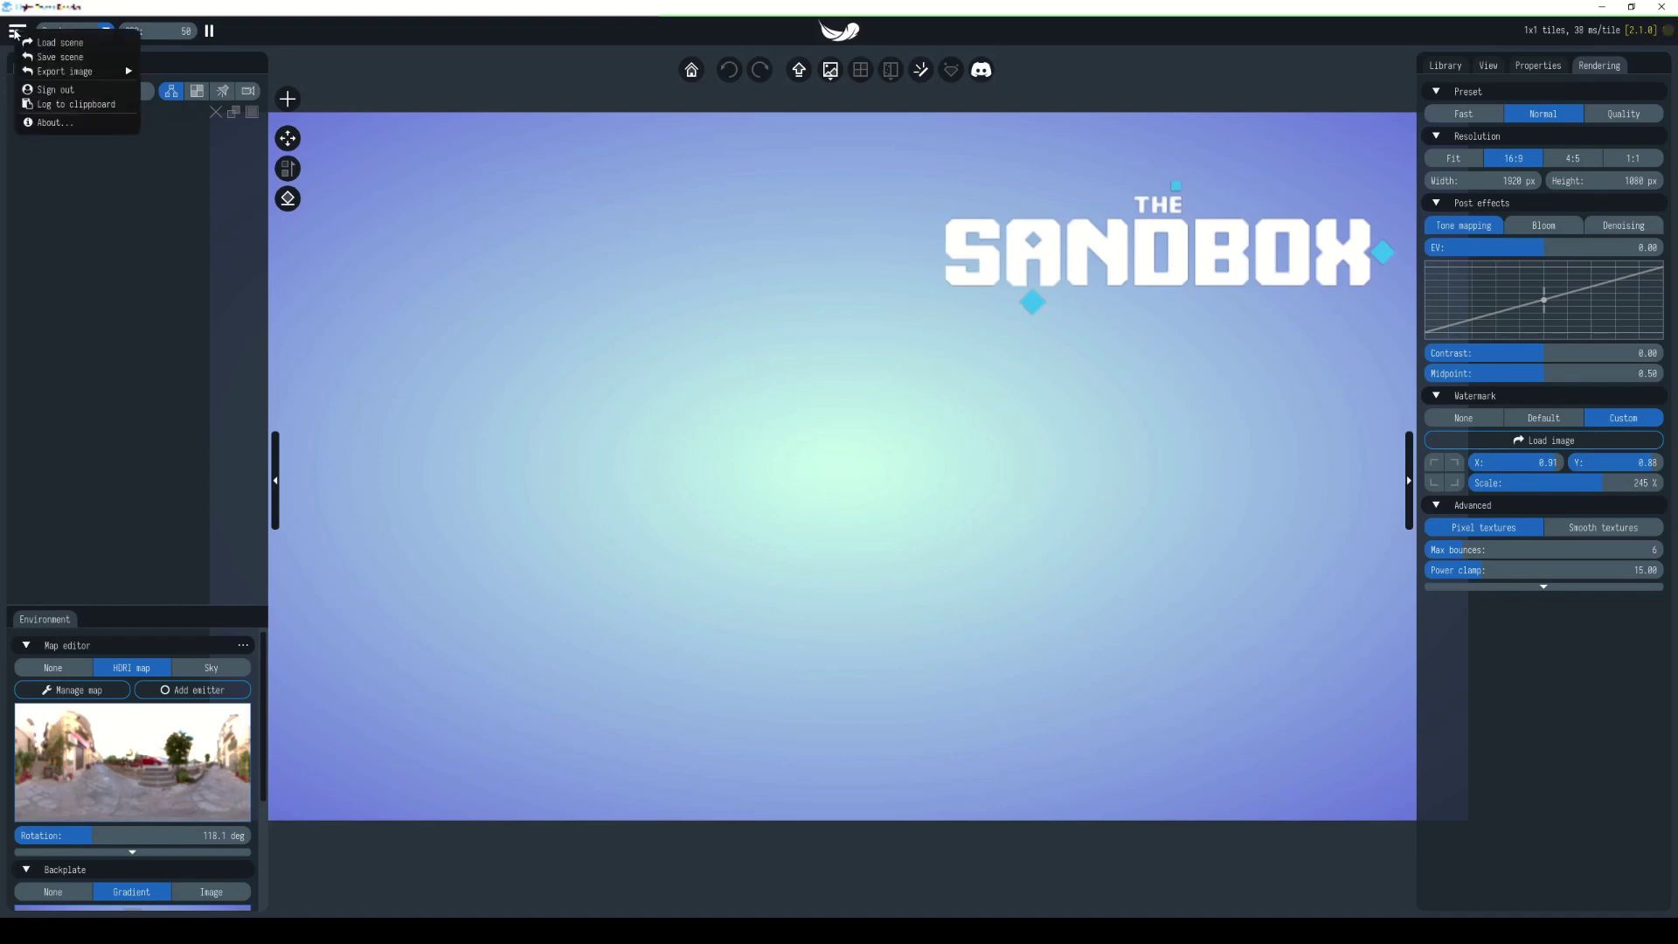
{"action": "left_click", "coordinate": [63, 43]}
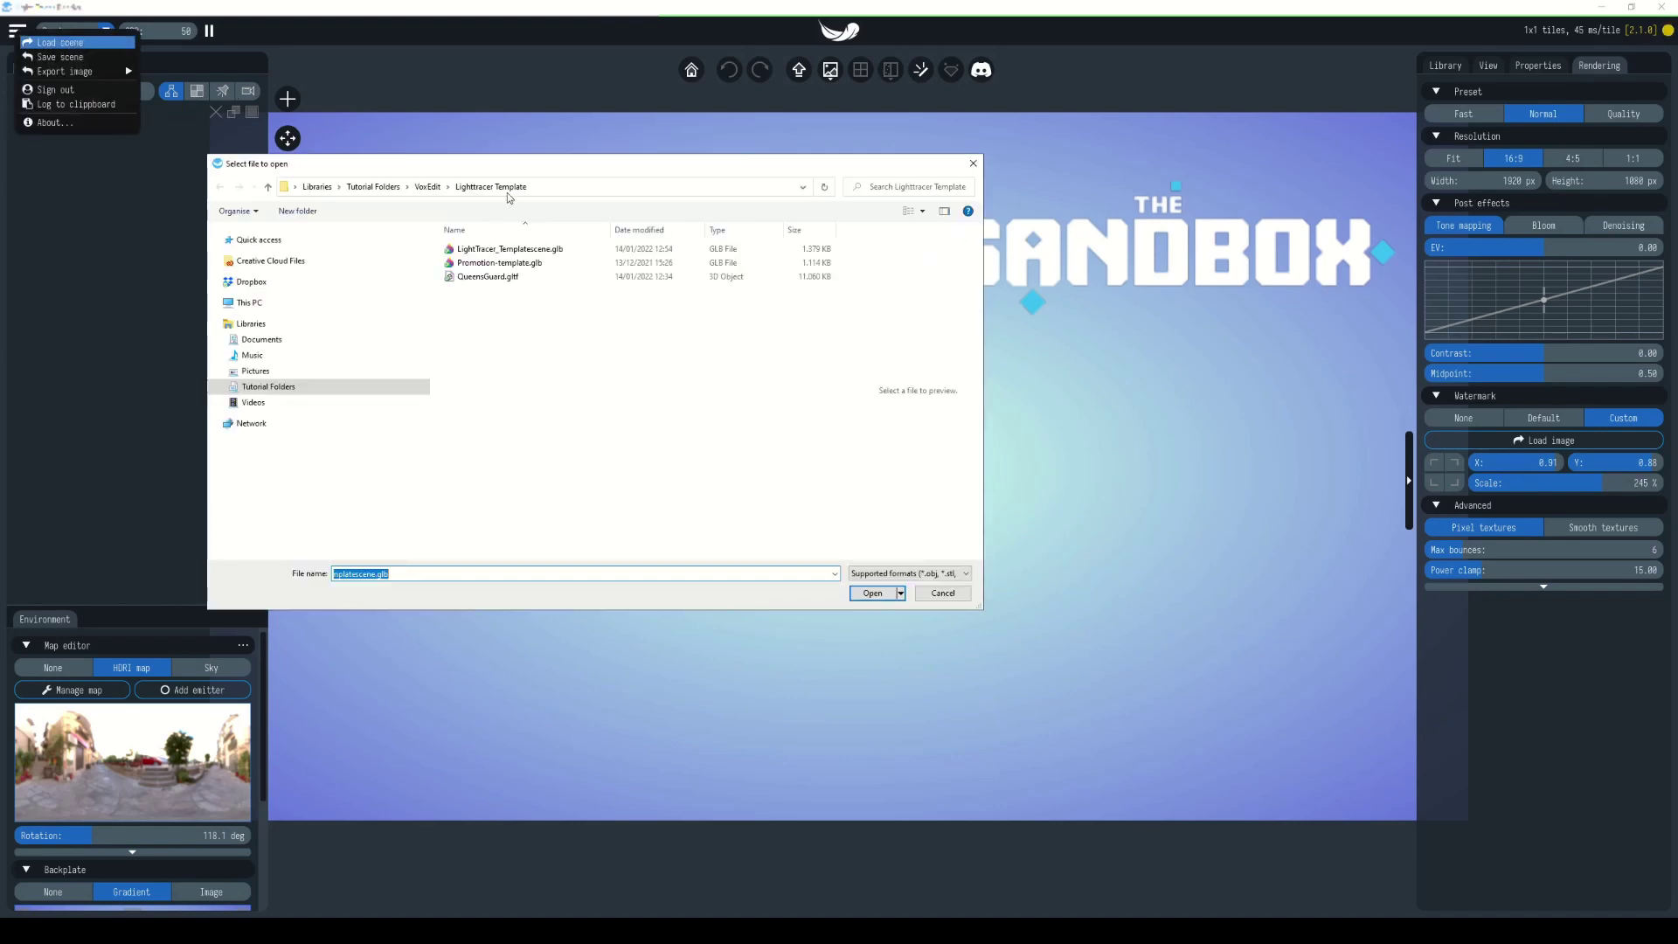
{"action": "left_click", "coordinate": [474, 187]}
{"action": "double_click", "coordinate": [487, 319]}
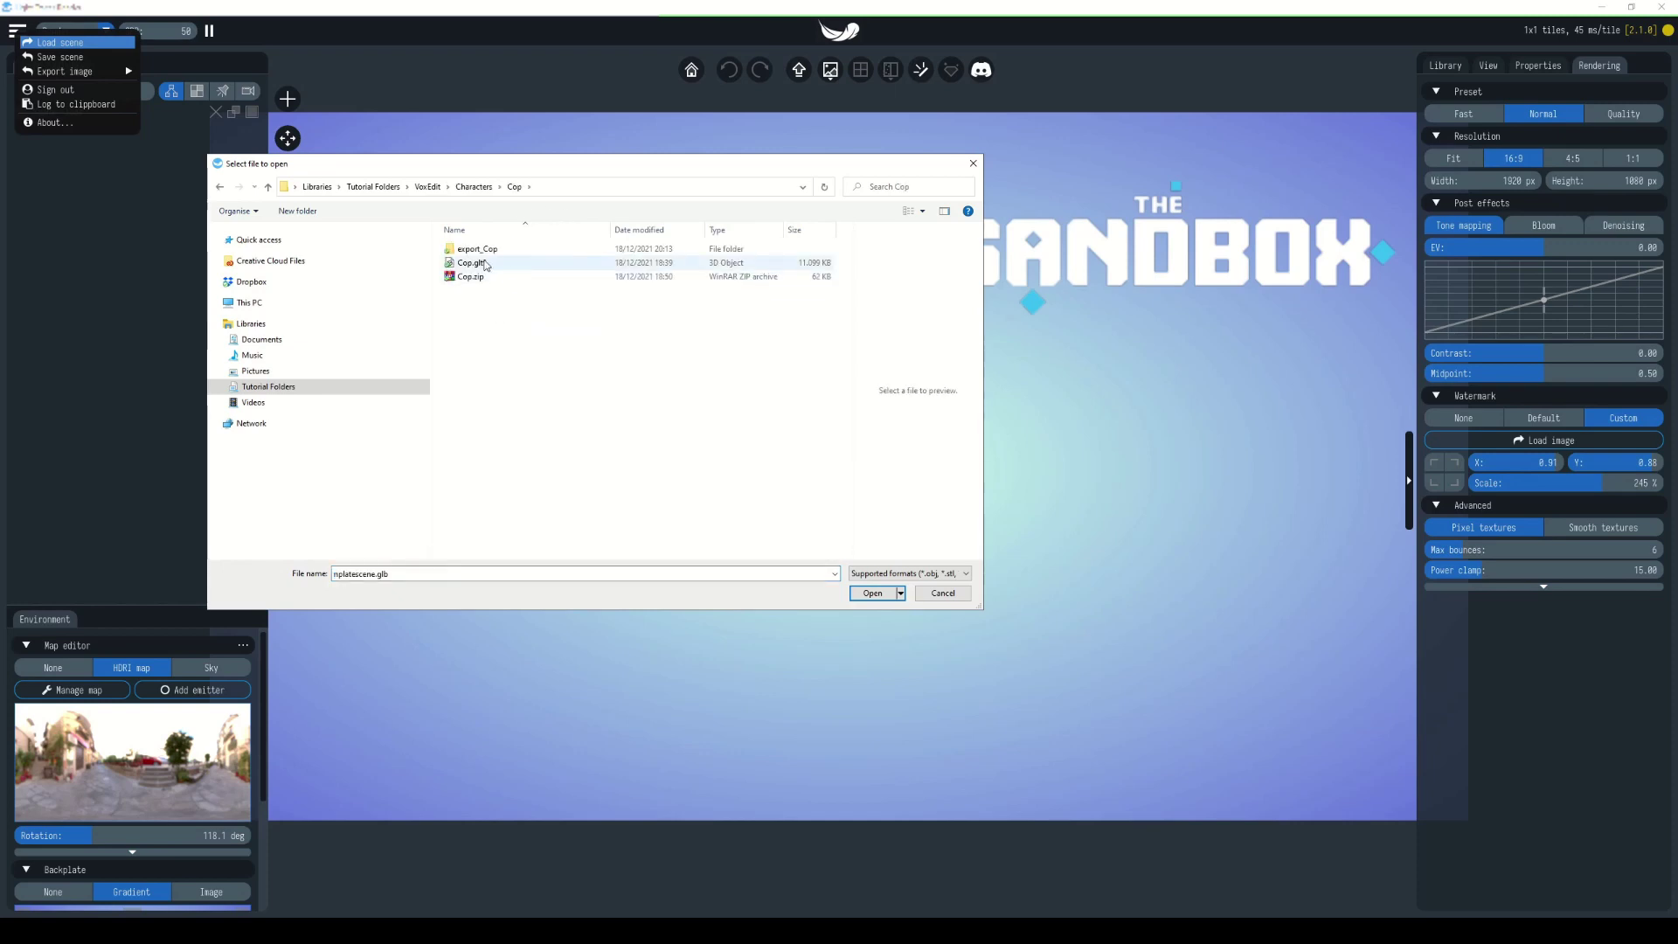
{"action": "left_click", "coordinate": [484, 264]}
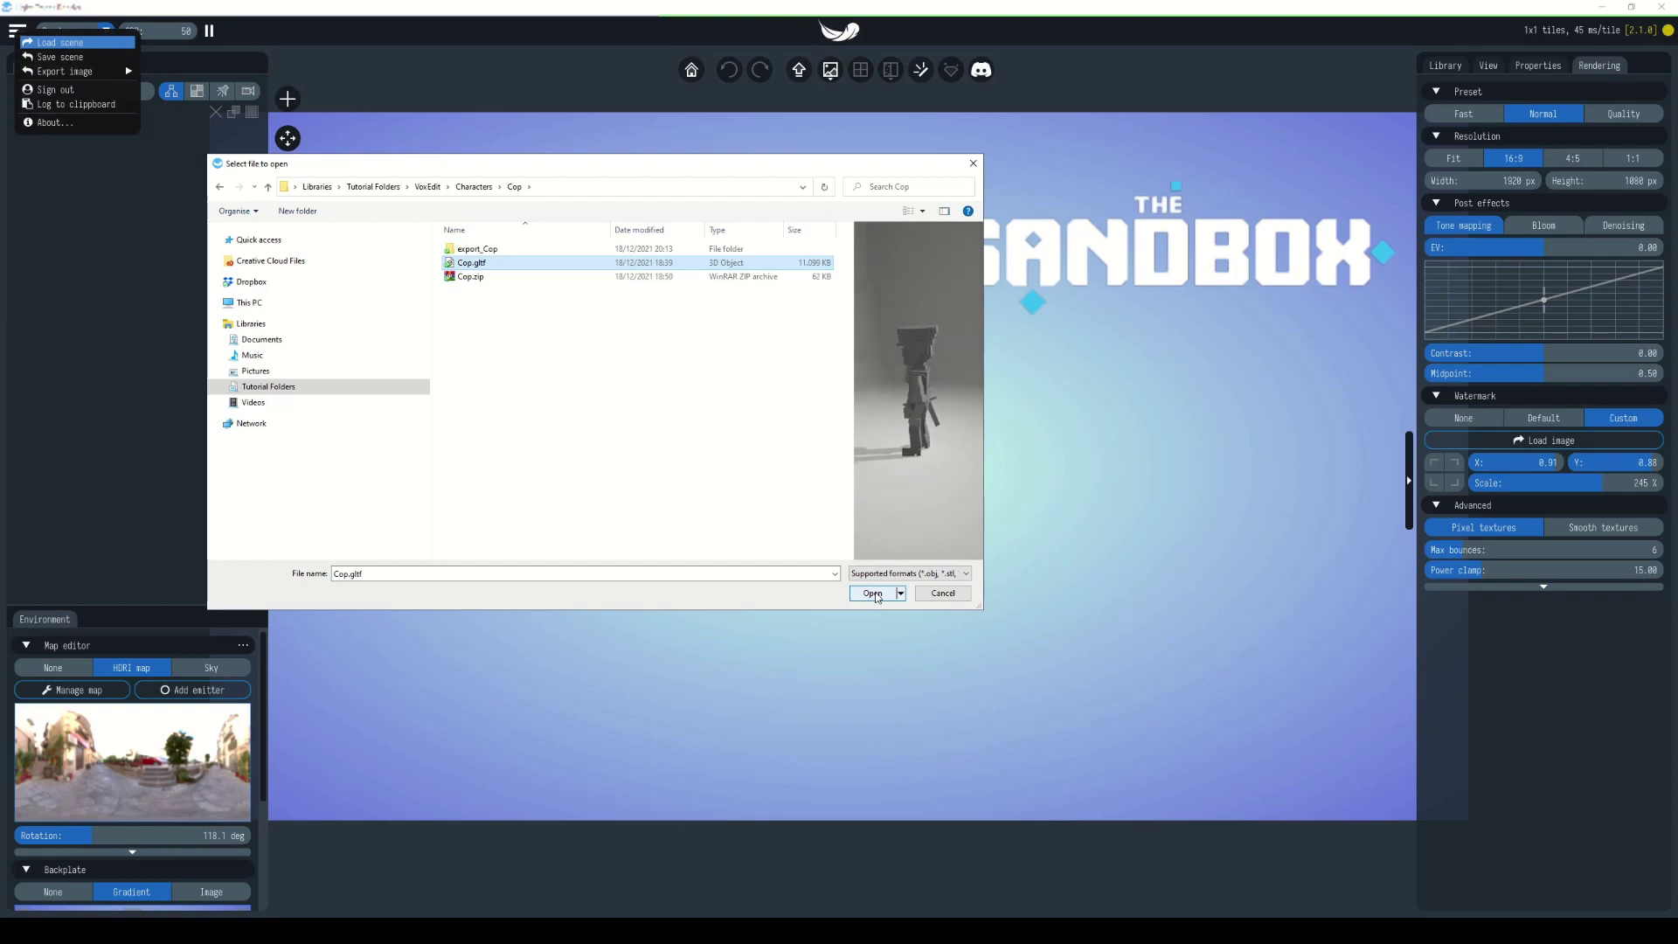
{"action": "left_click", "coordinate": [874, 593]}
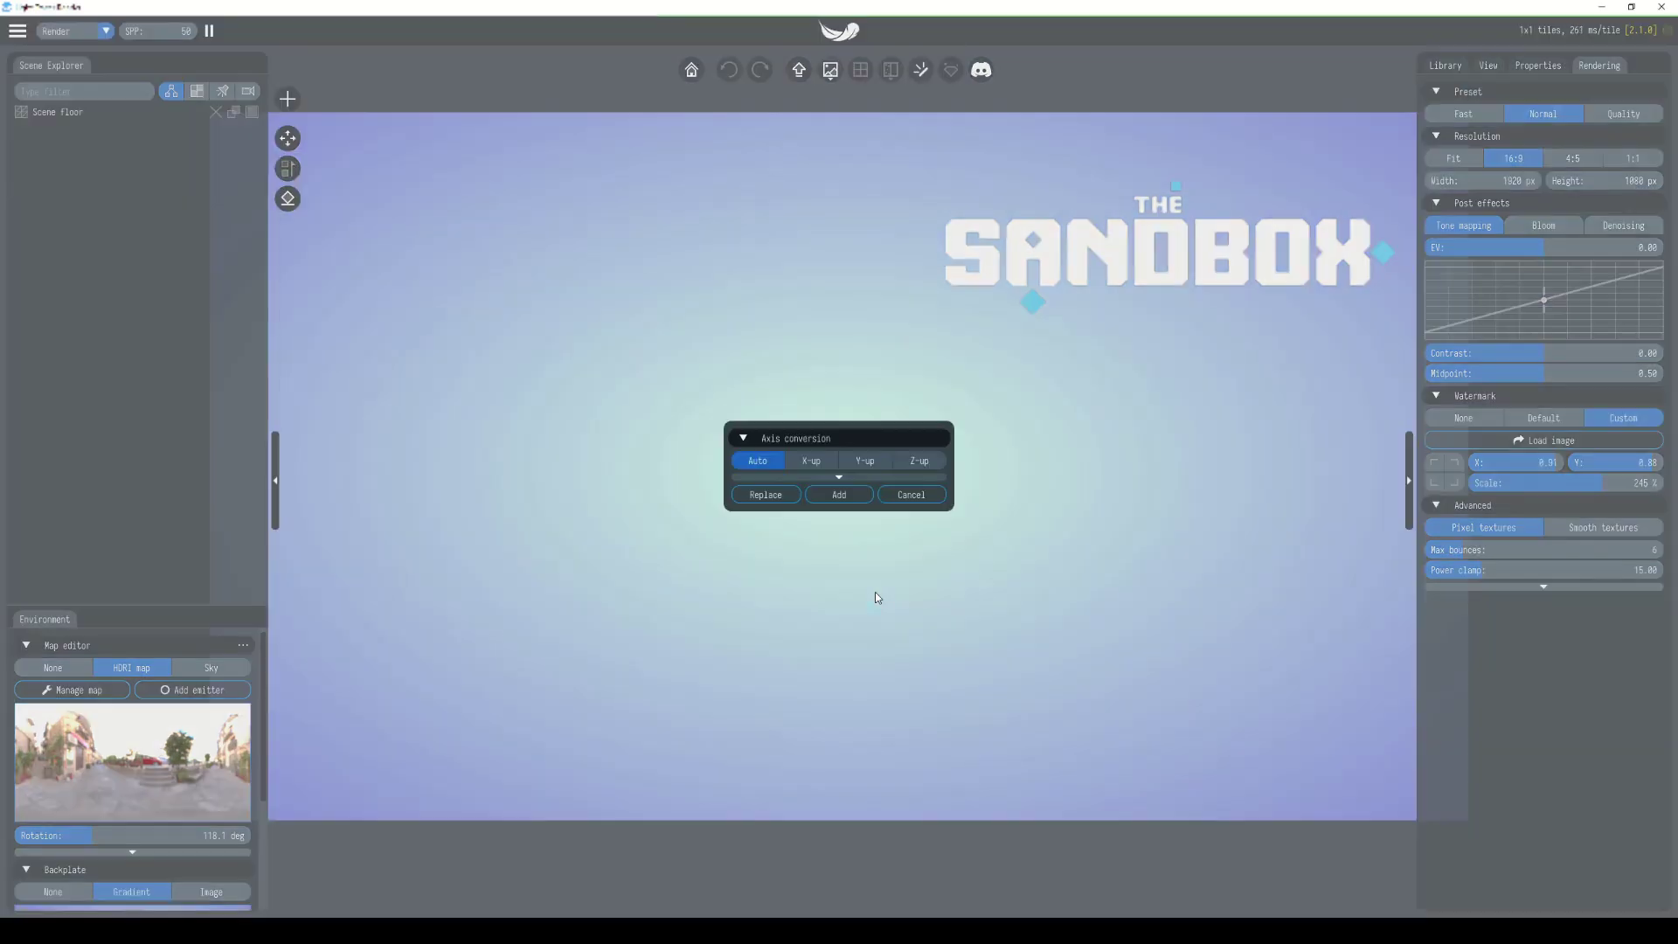
{"action": "left_click", "coordinate": [848, 497]}
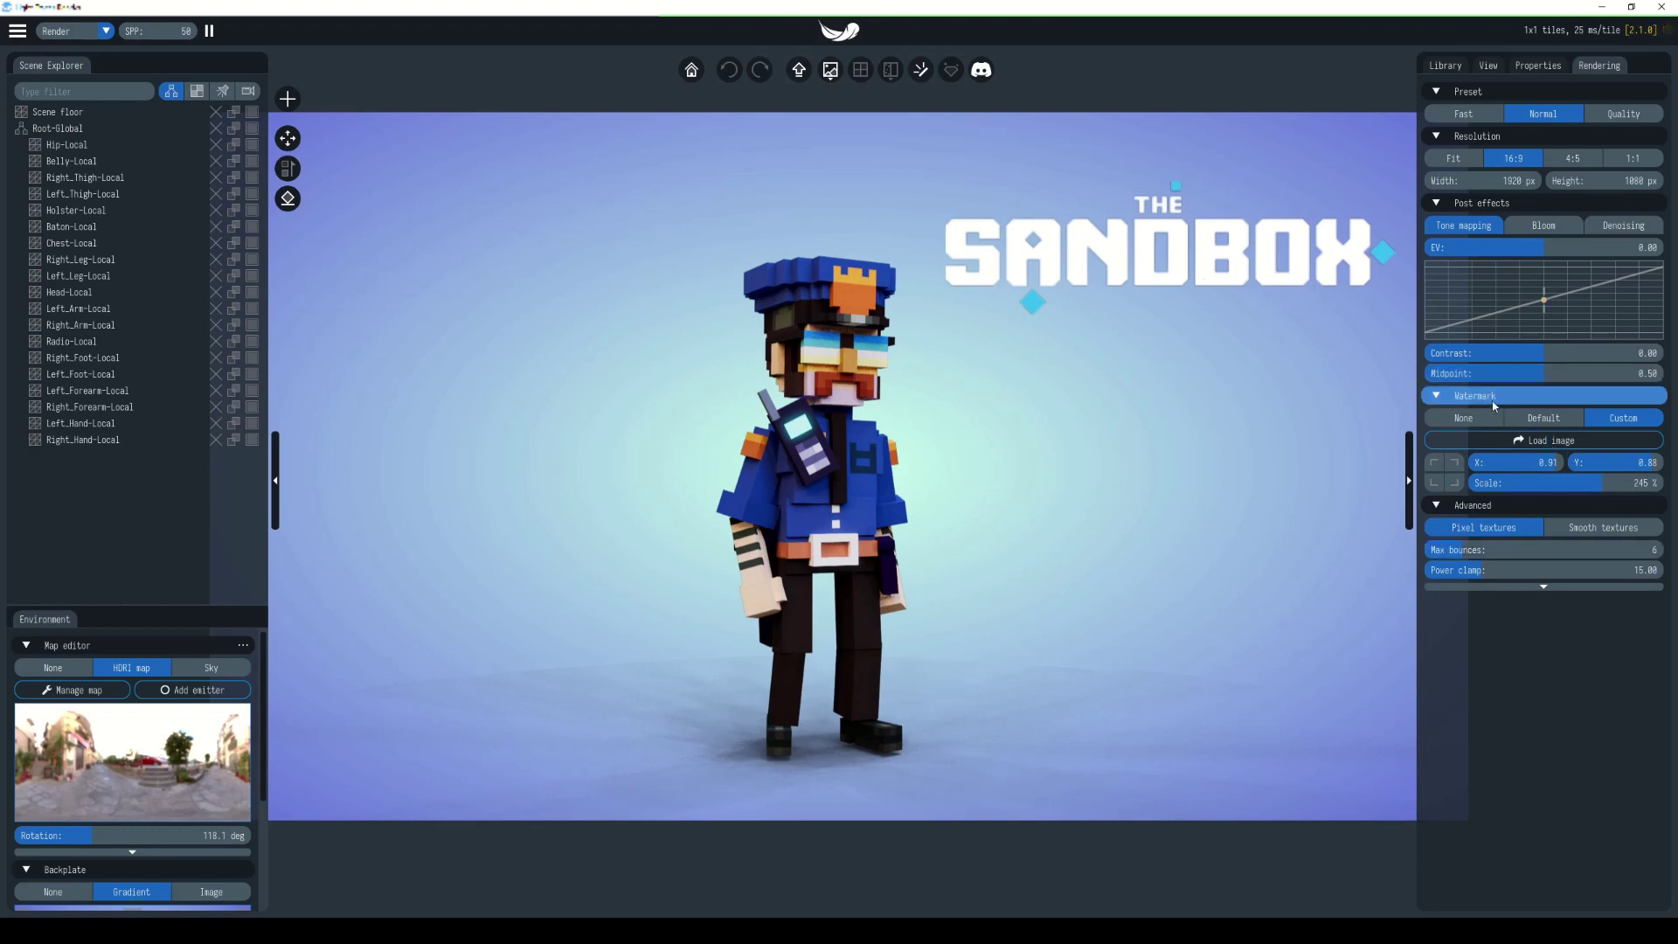
- Set the scene animation to [Cop] Dance Breakin 01, then play and pause the preview
{"action": "left_click", "coordinate": [1487, 65]}
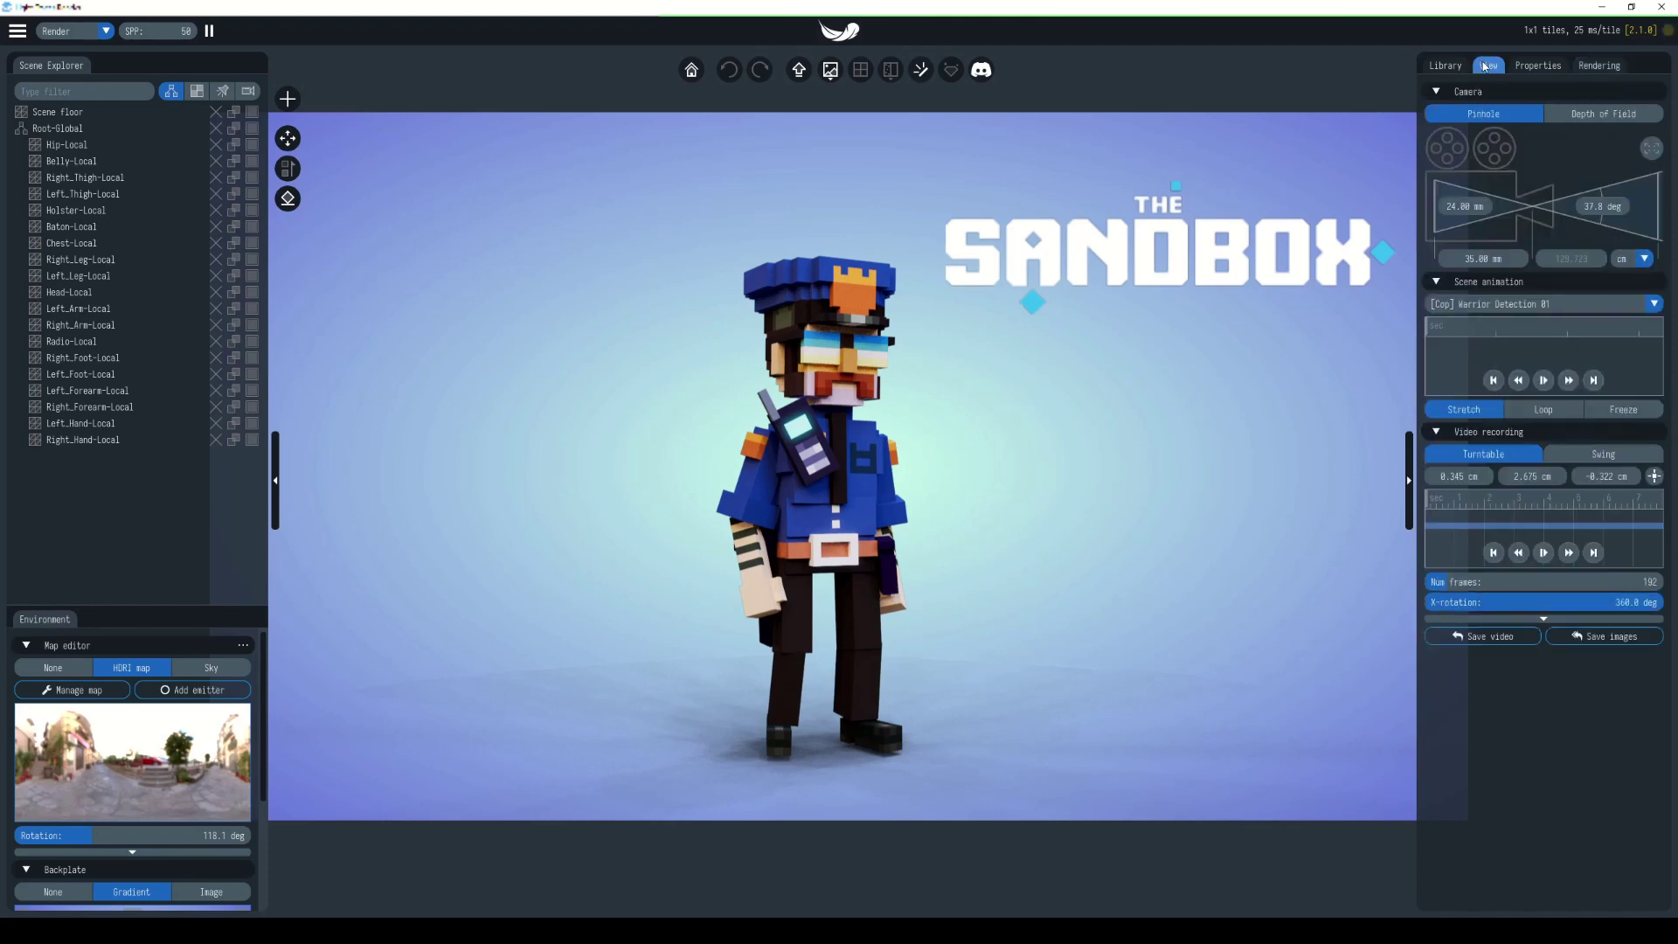
{"action": "left_click", "coordinate": [1551, 306]}
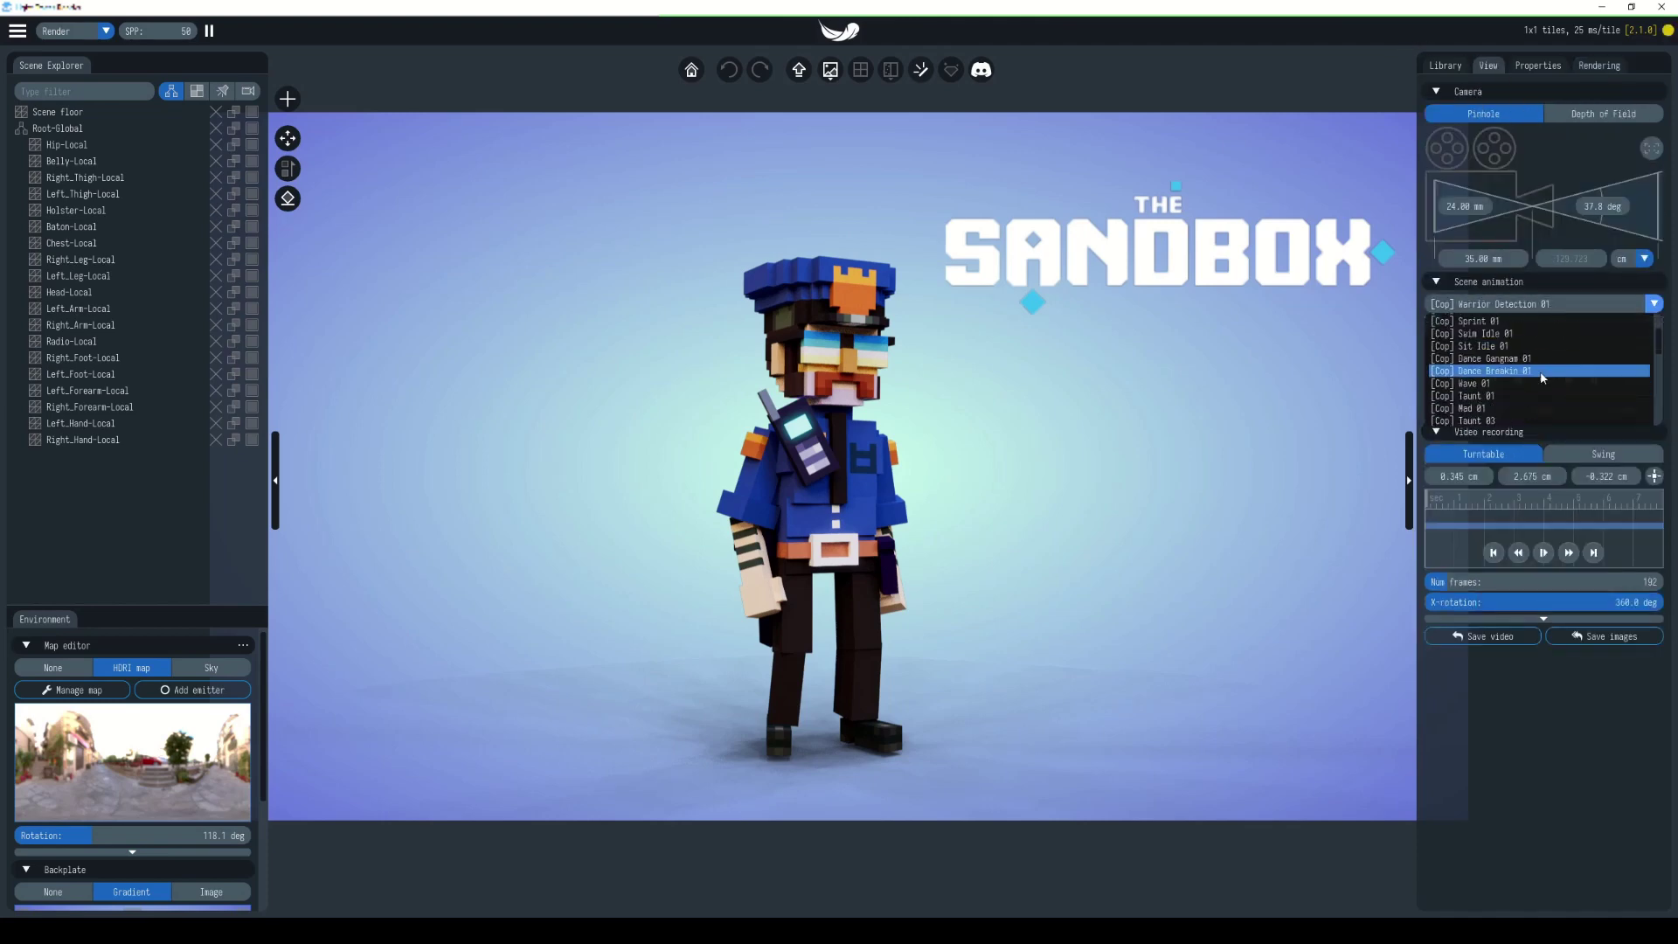
{"action": "left_click", "coordinate": [1542, 372]}
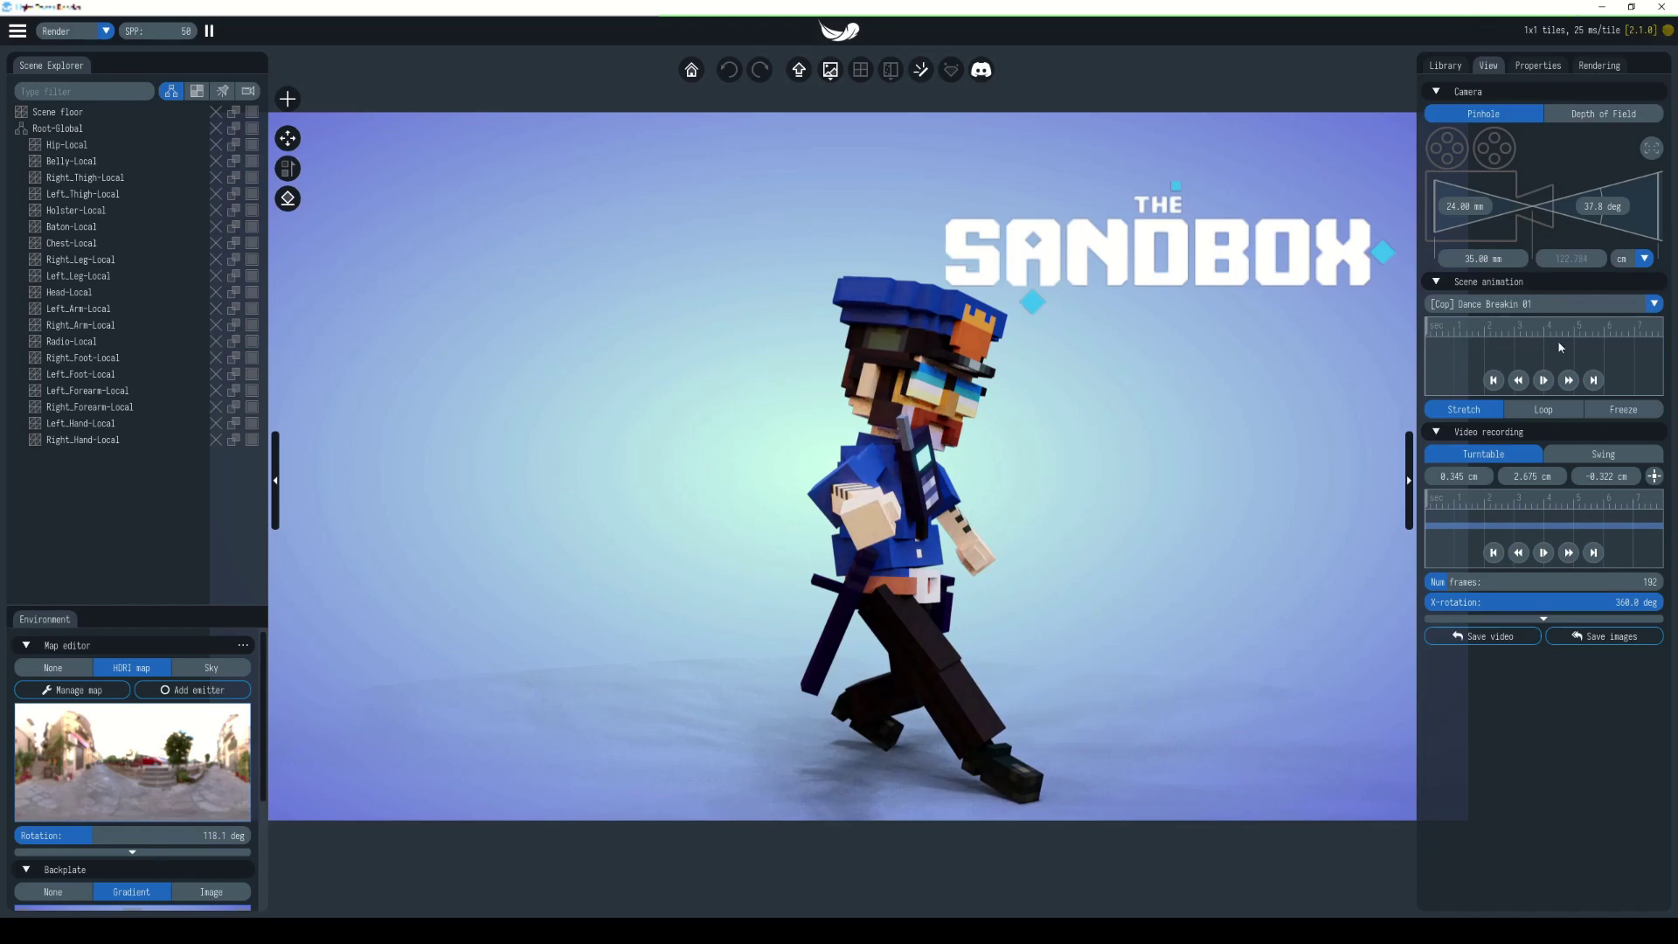
{"action": "left_click", "coordinate": [1543, 553]}
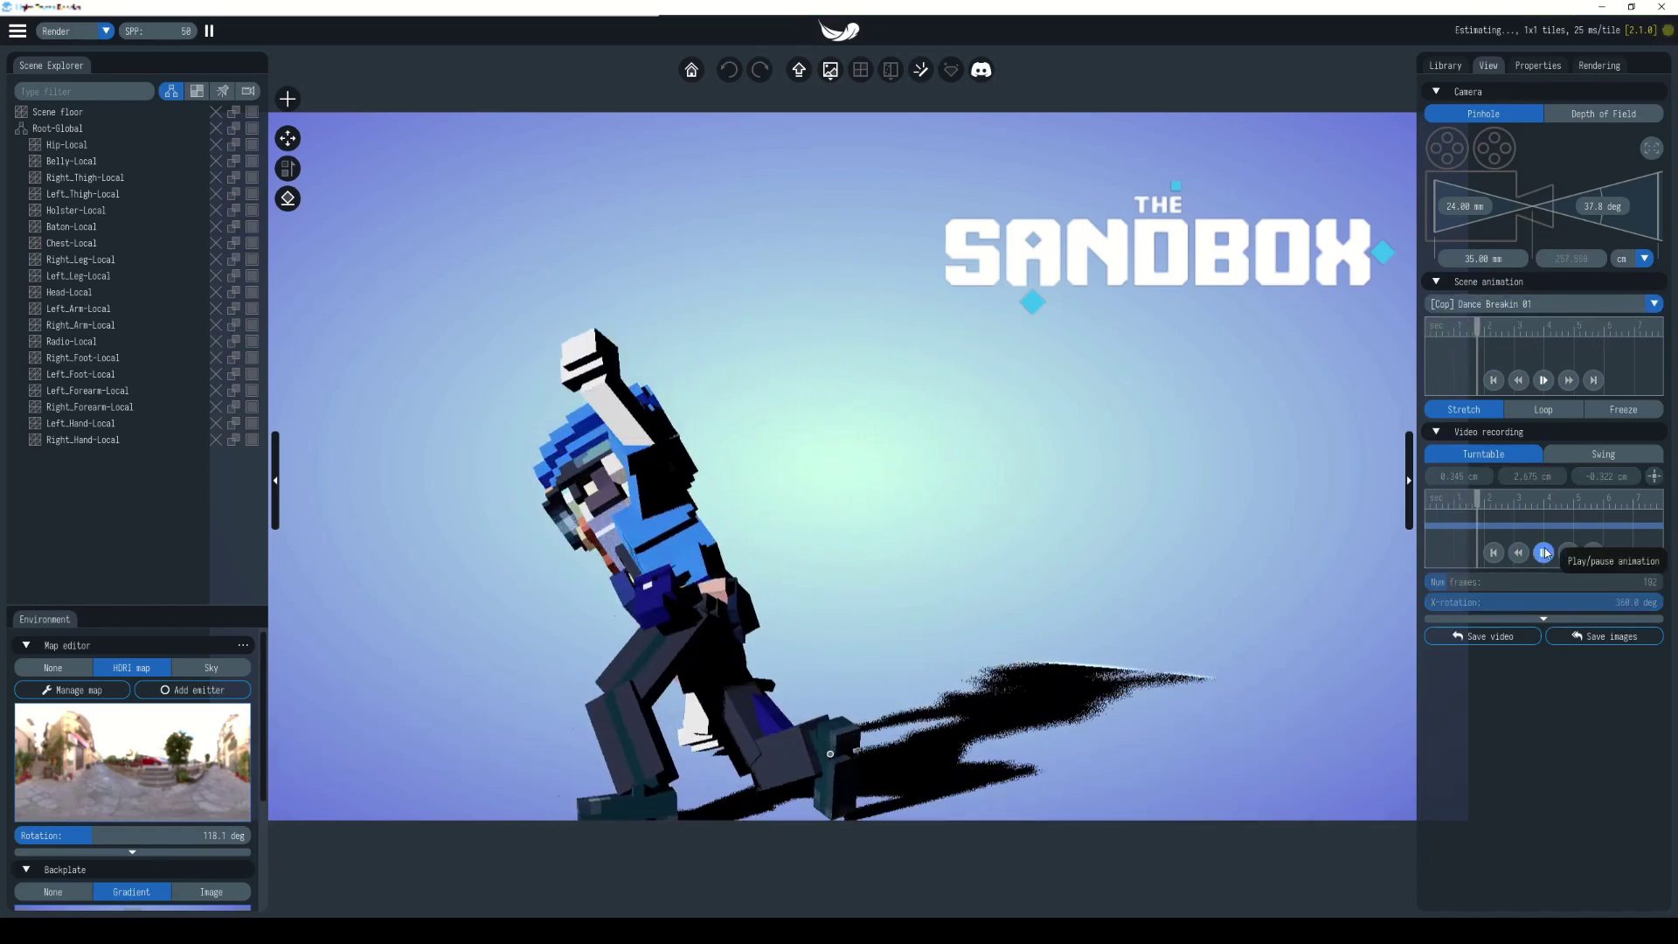
{"action": "left_click", "coordinate": [1543, 552]}
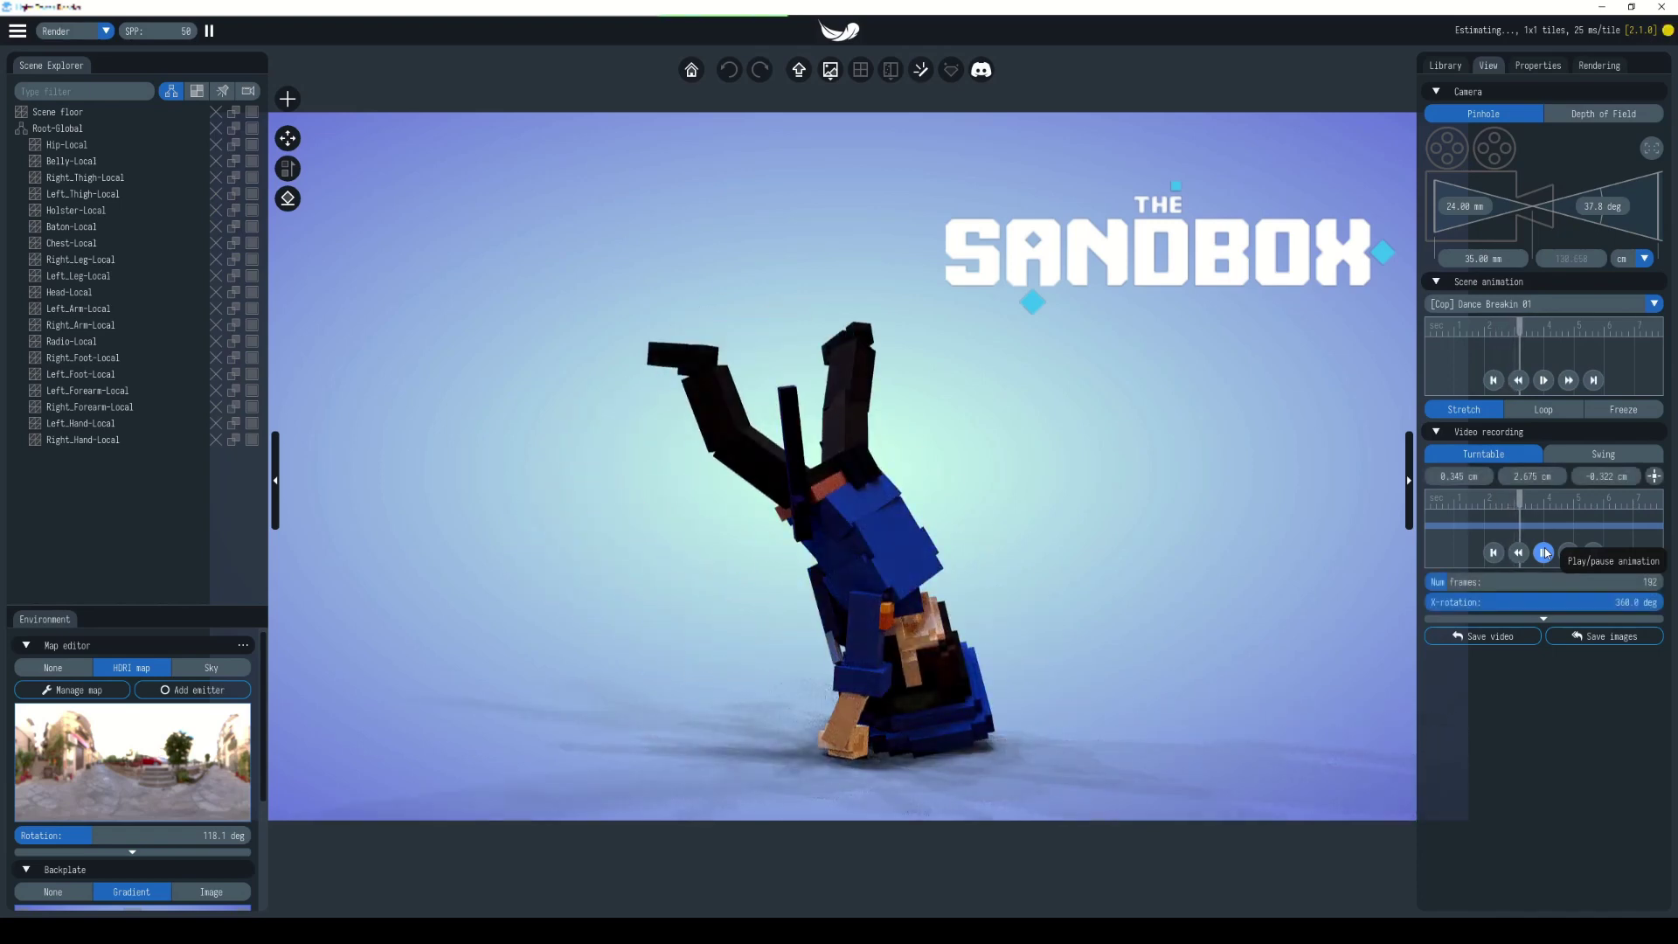